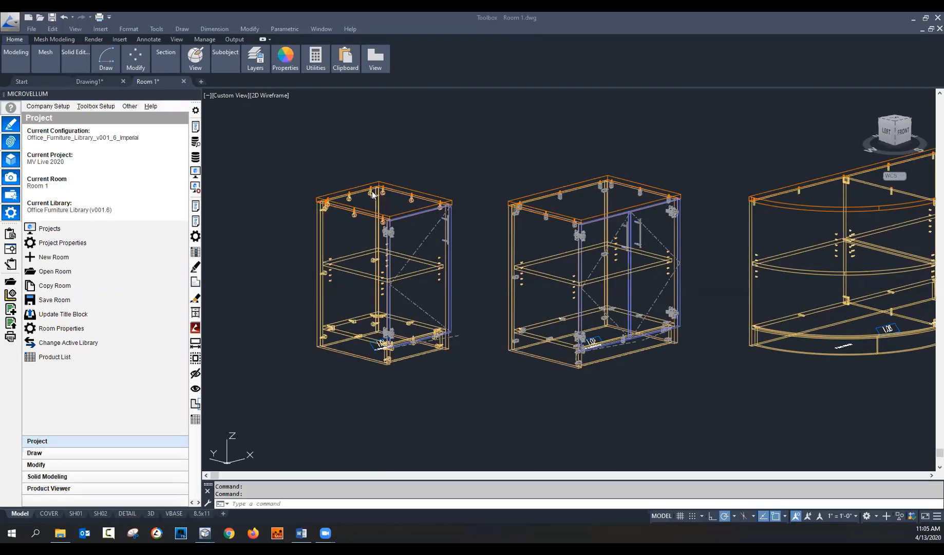
Step: Open the one-door credenza's part properties and review the machining tokens of the Left Side and Right Side parts
click(195, 236)
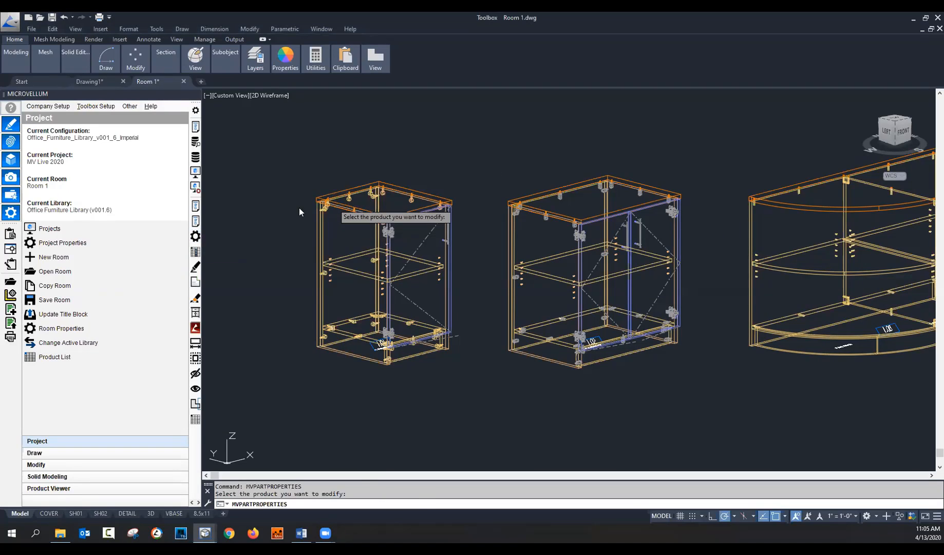
click(271, 200)
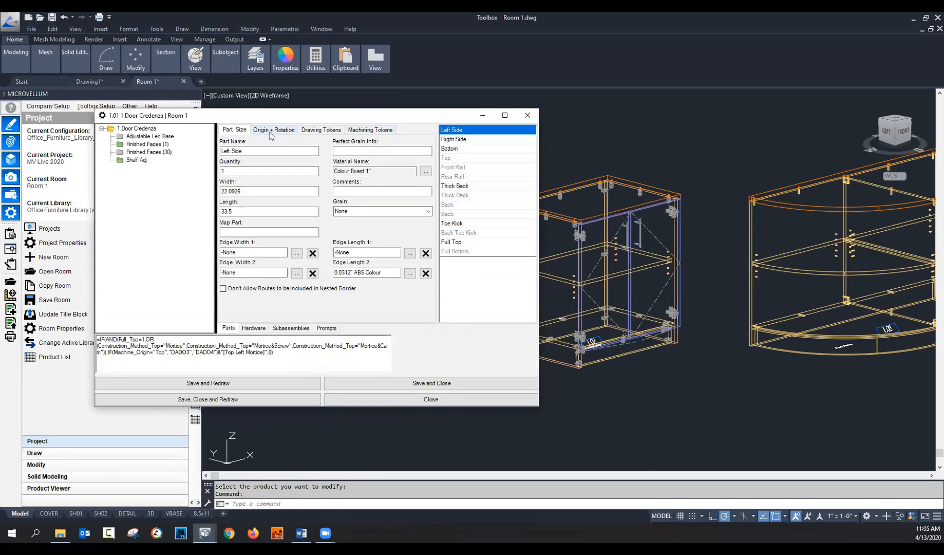
click(378, 131)
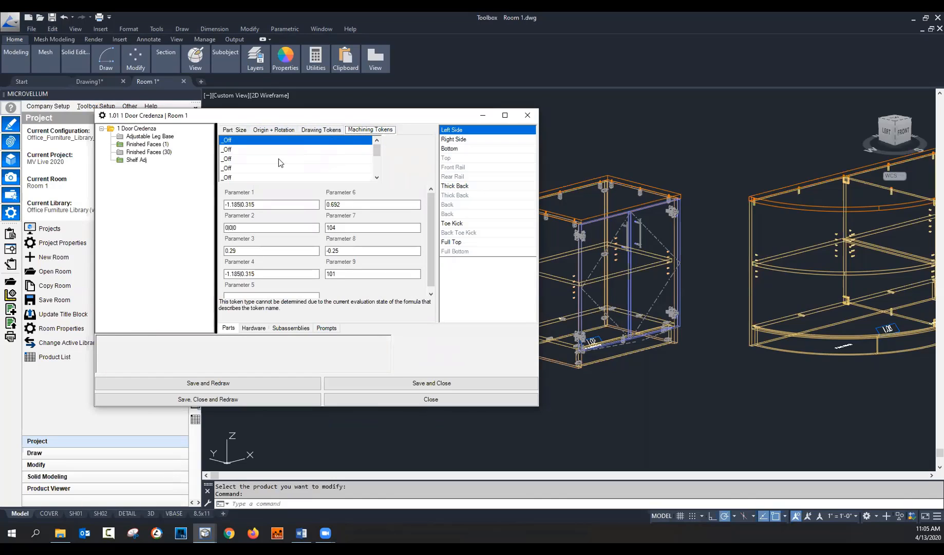
click(452, 145)
click(452, 143)
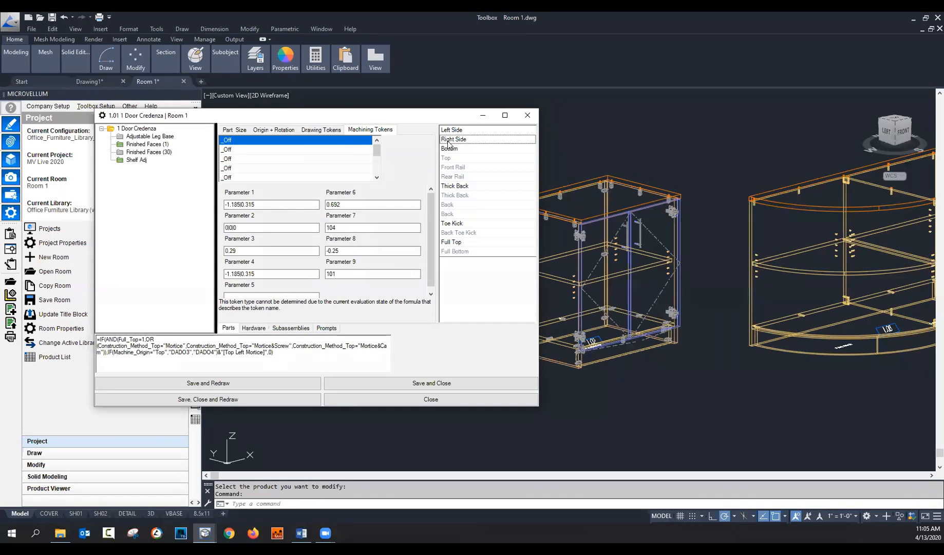
click(309, 159)
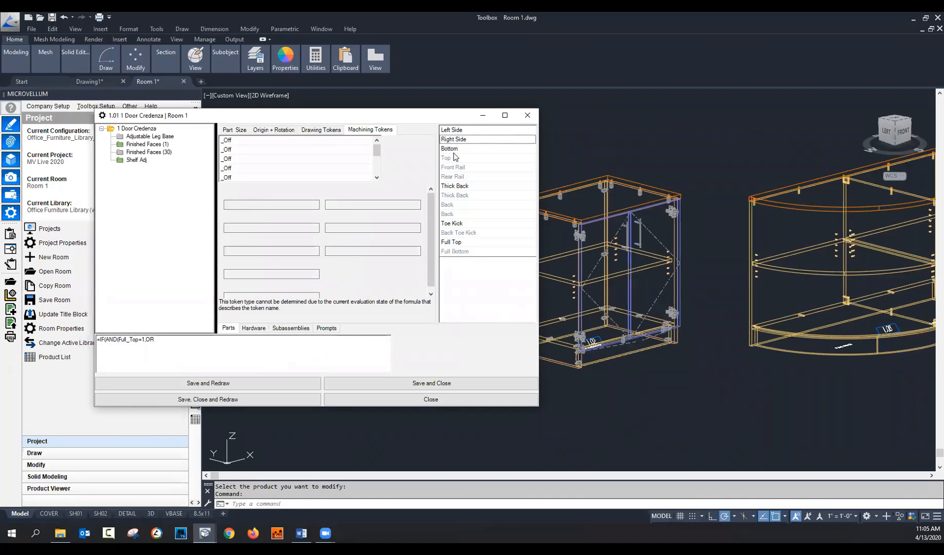
click(378, 173)
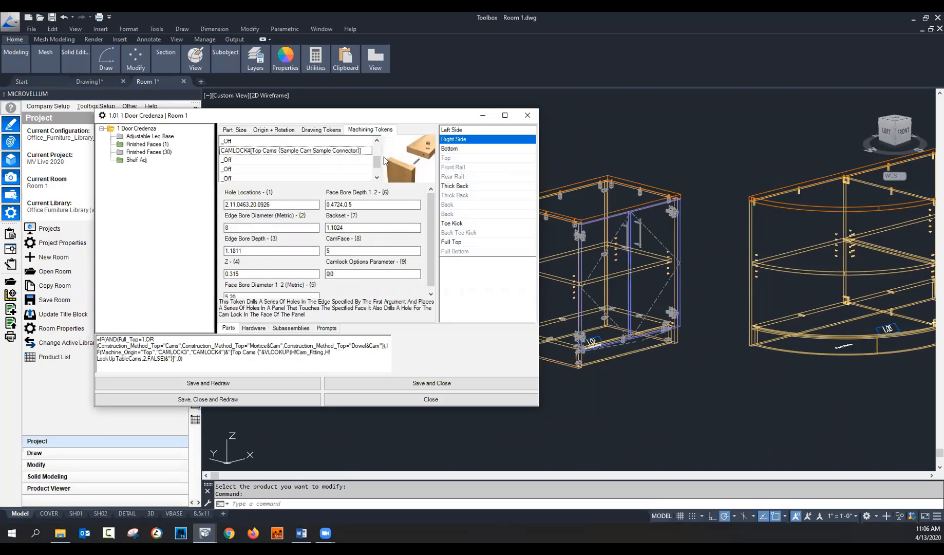
Step: Inspect the left-cams CAMLOCK3 machining token of the Bottom part, and close the part properties
click(466, 150)
click(378, 168)
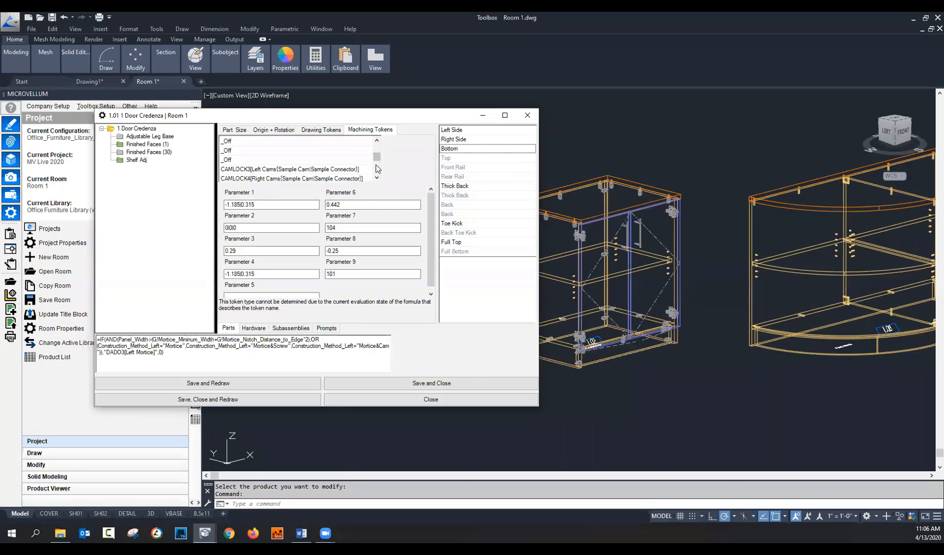
click(315, 170)
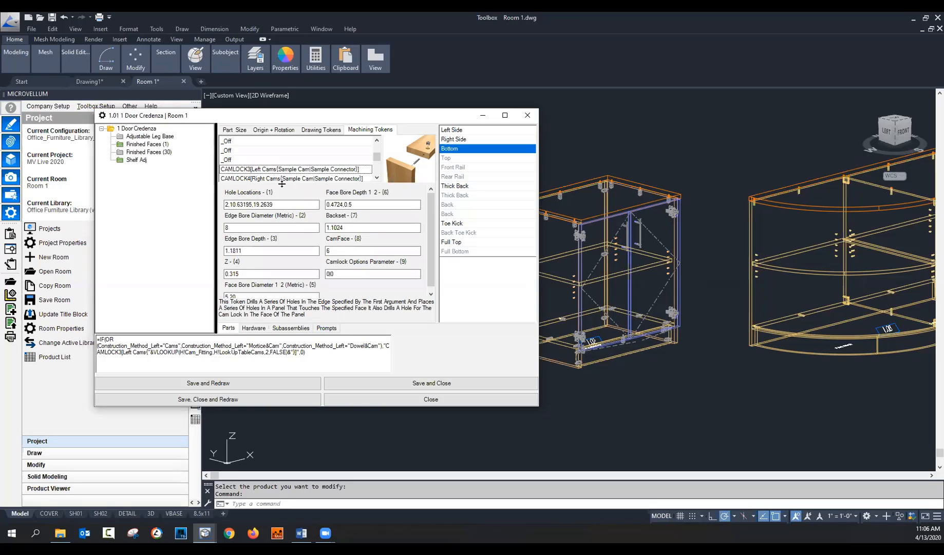
click(527, 115)
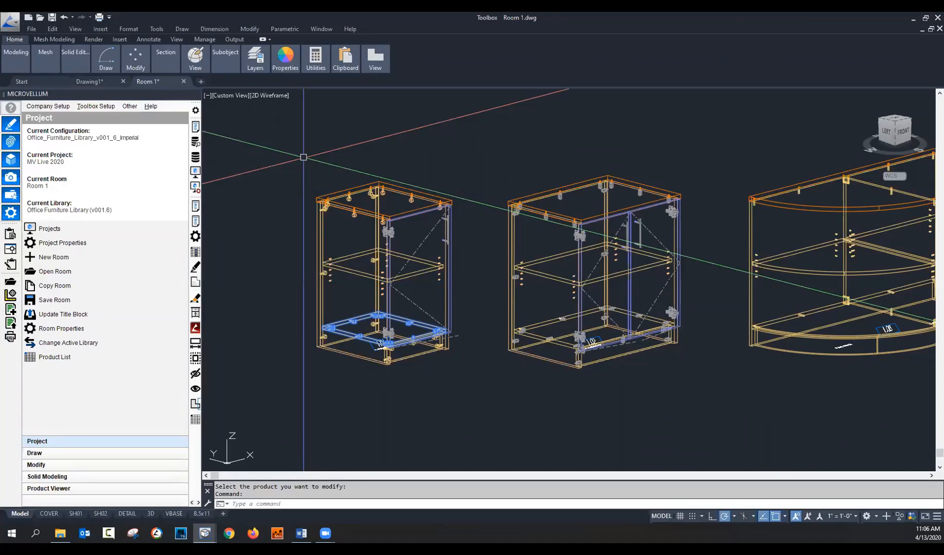
Step: Open the design data of the 1 Door Credenza, then narrow and reposition the editor window
click(200, 251)
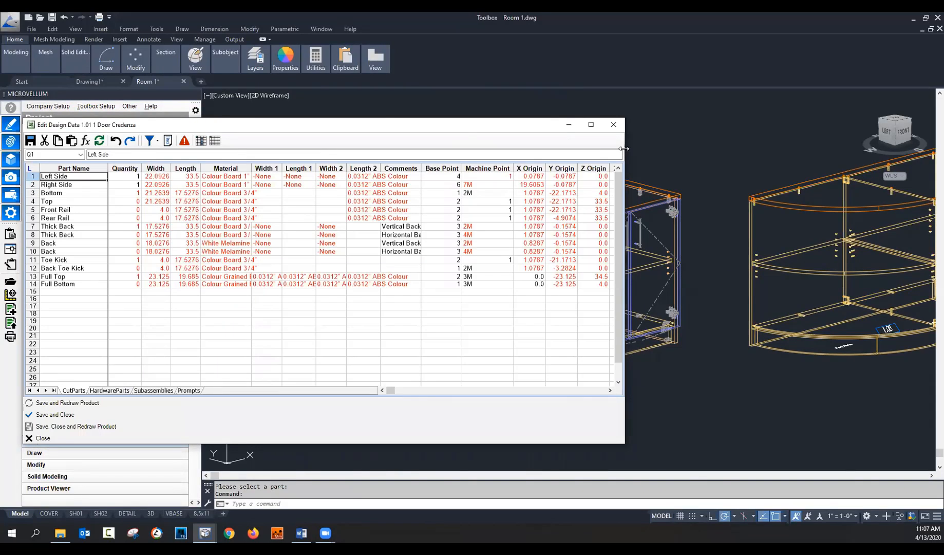
drag(623, 148, 525, 152)
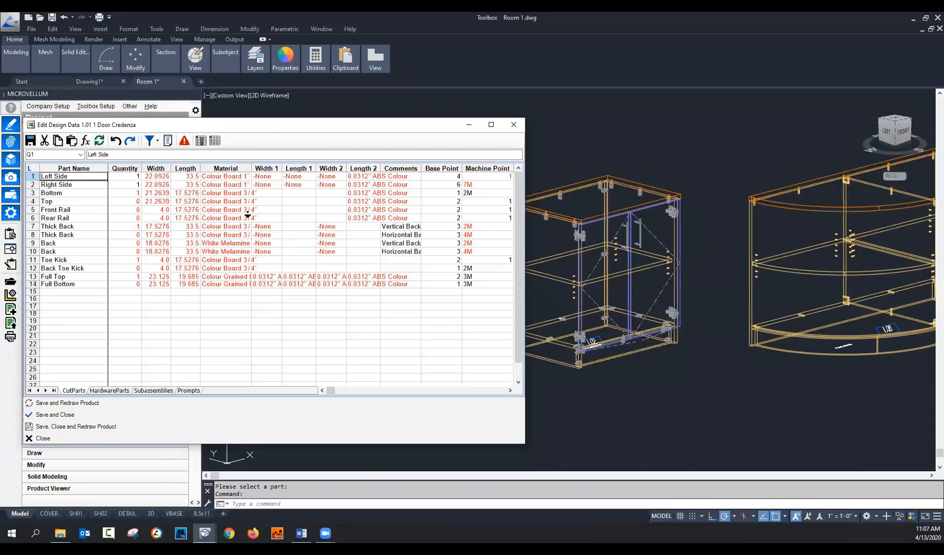
mouse_move(267, 129)
mouse_down()
mouse_move(319, 223)
mouse_move(264, 312)
mouse_up()
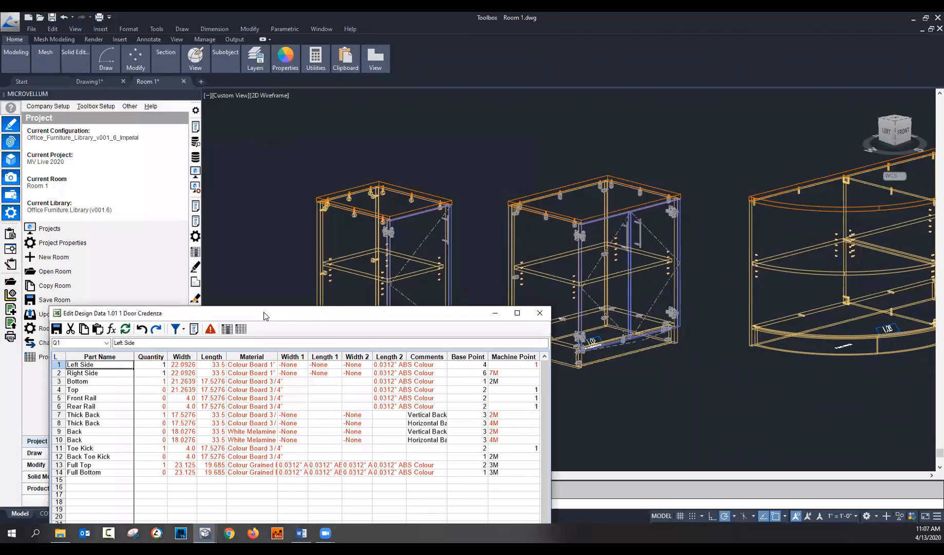
drag(250, 163, 251, 162)
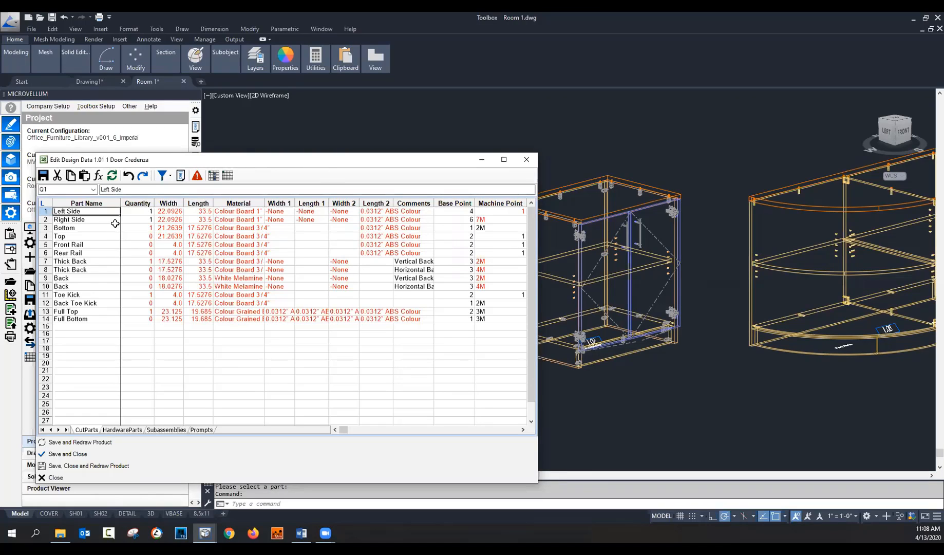
Step: Insert a blank row above the Right Side part in the cut parts list
click(86, 220)
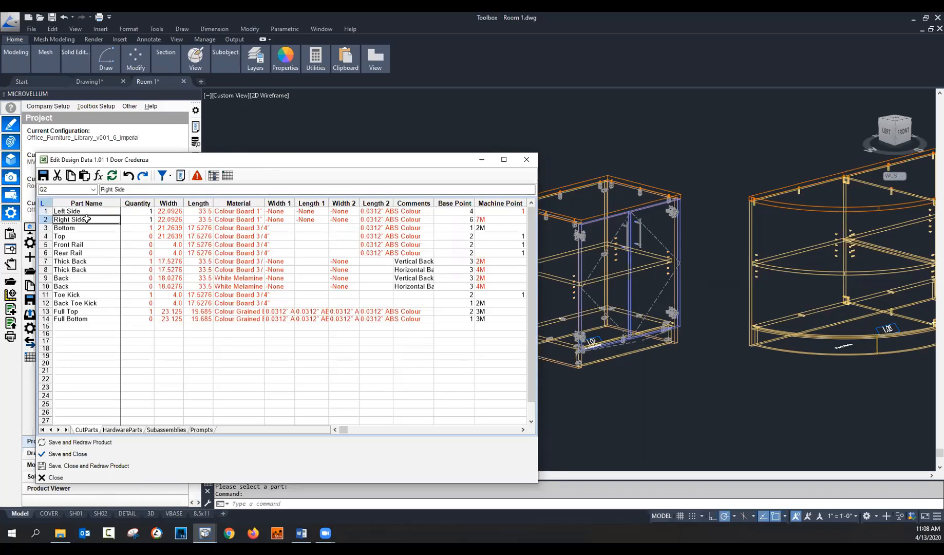
right_click(86, 220)
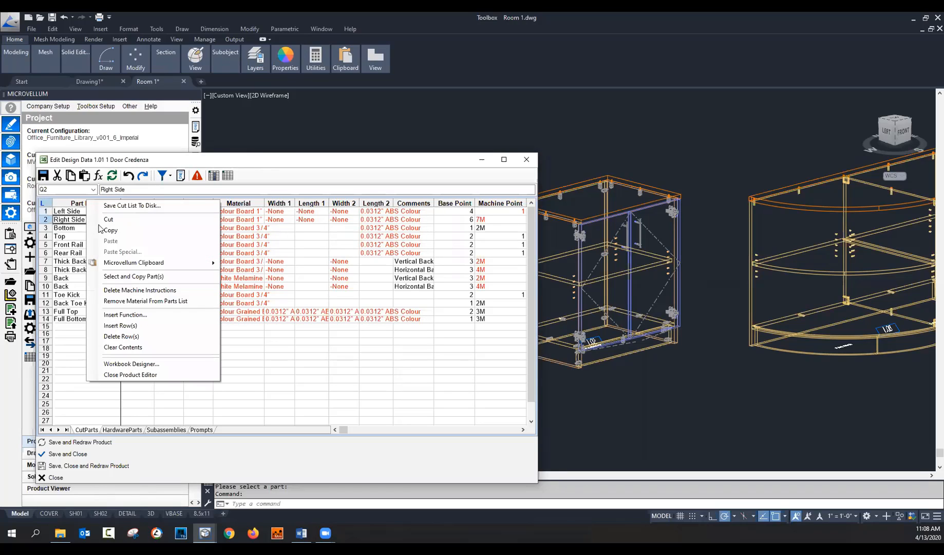
click(147, 326)
Step: Copy the Left Side part and paste it into the blank row 2 of the cut parts list
click(87, 212)
right_click(87, 213)
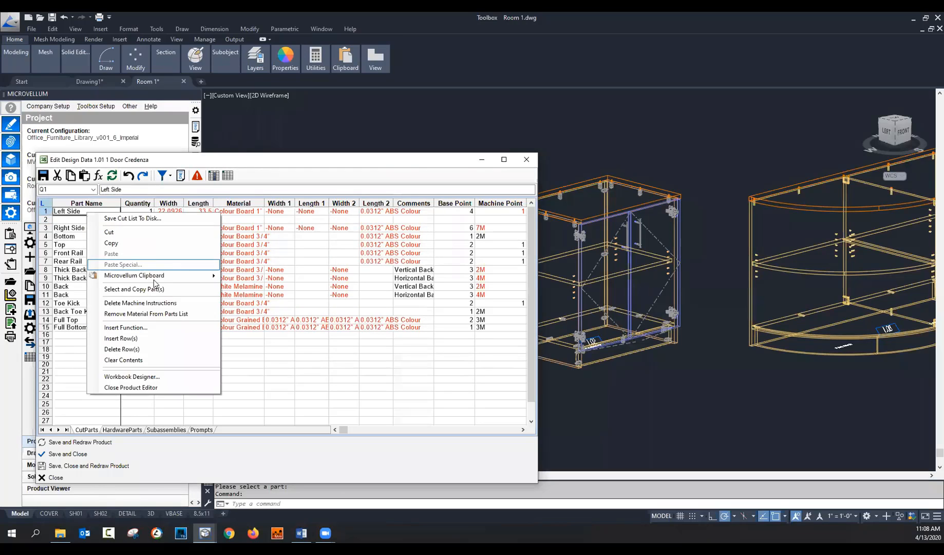
click(156, 290)
click(96, 220)
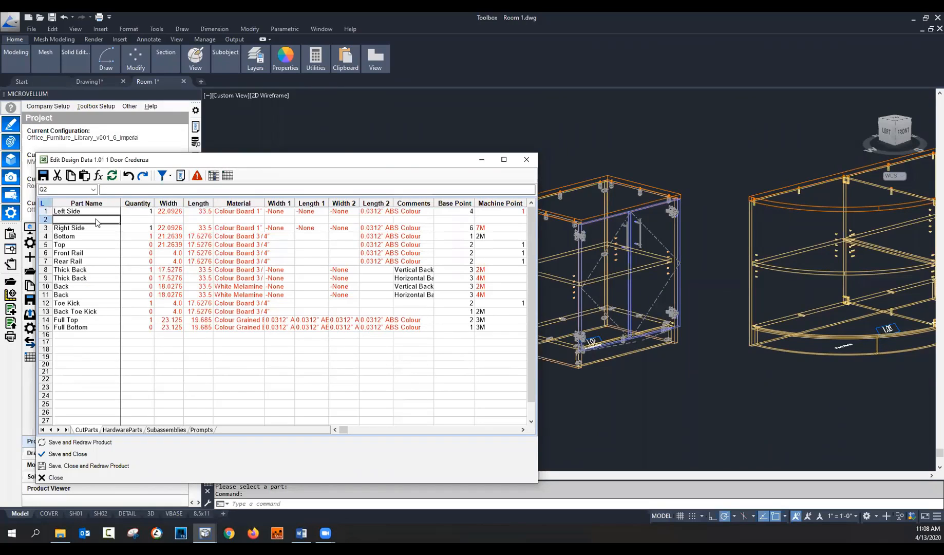
right_click(97, 221)
click(158, 261)
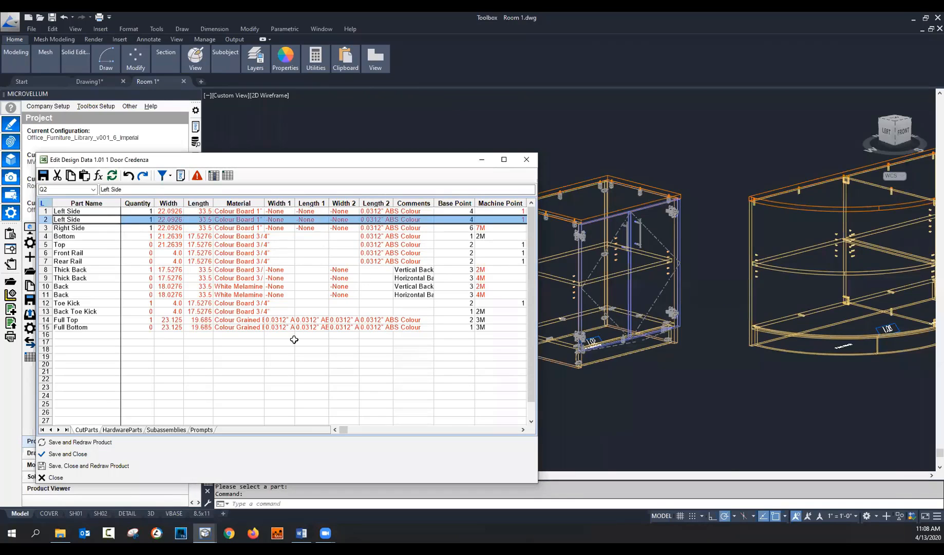
Step: Review the credenza's hardware parts and its list of subassemblies
click(117, 430)
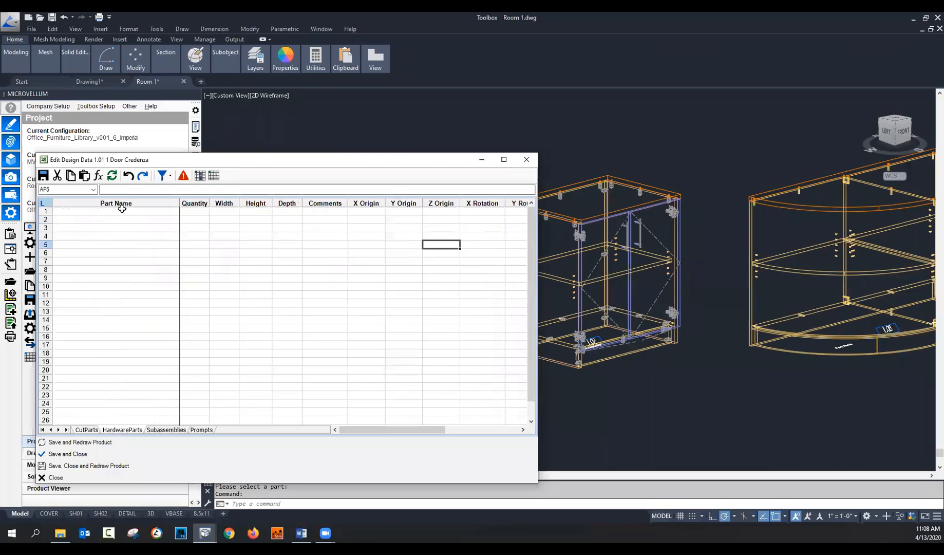
click(175, 429)
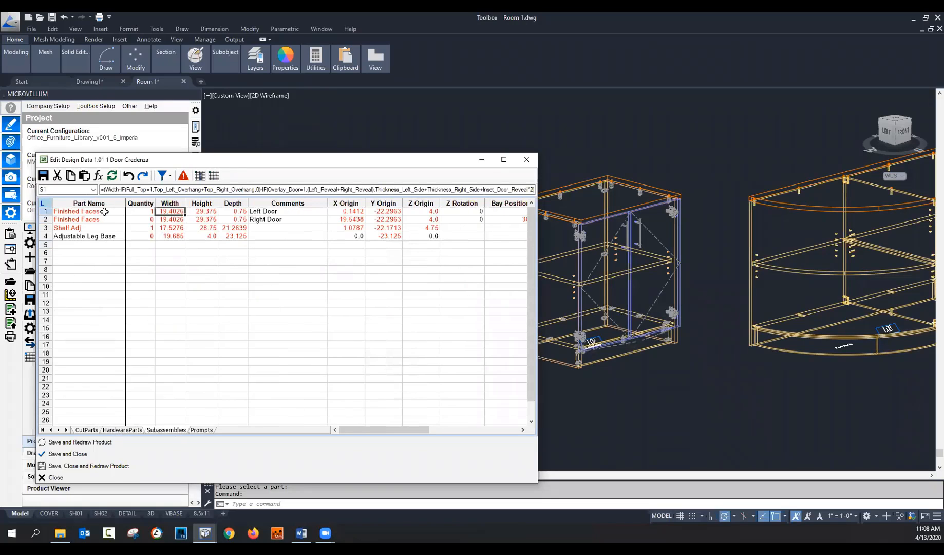
drag(104, 212, 103, 253)
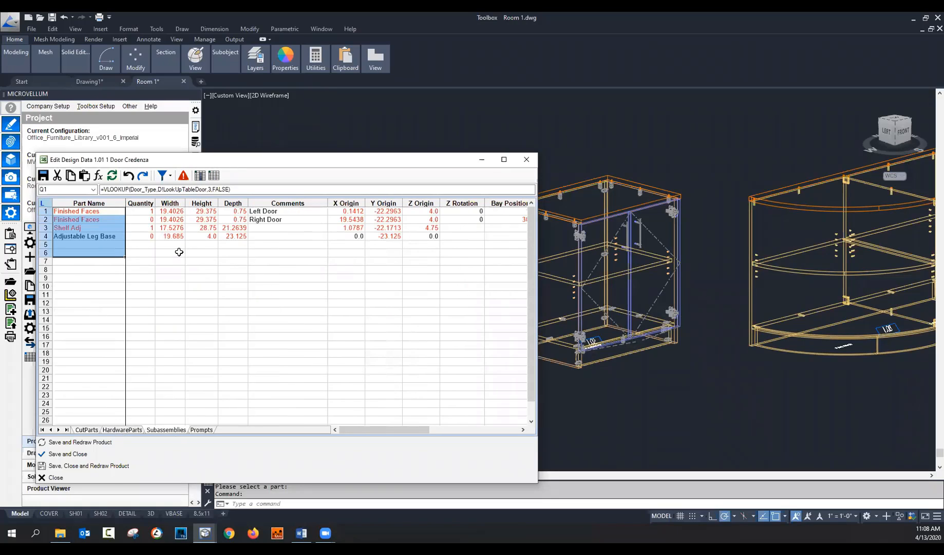
Step: Insert a blank prompt row above Left Finished End in the product's prompts
click(204, 431)
scroll(219, 244, up, 10)
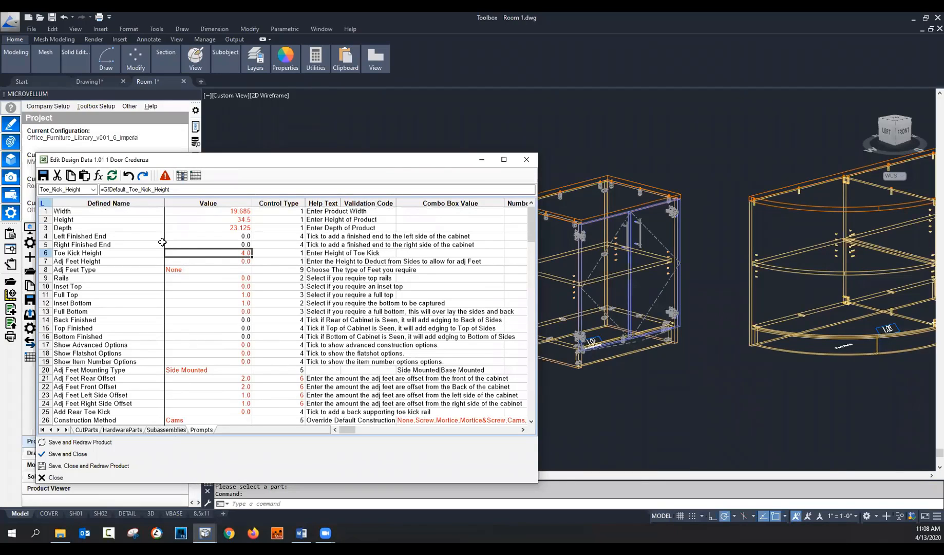
click(188, 245)
click(194, 240)
right_click(194, 240)
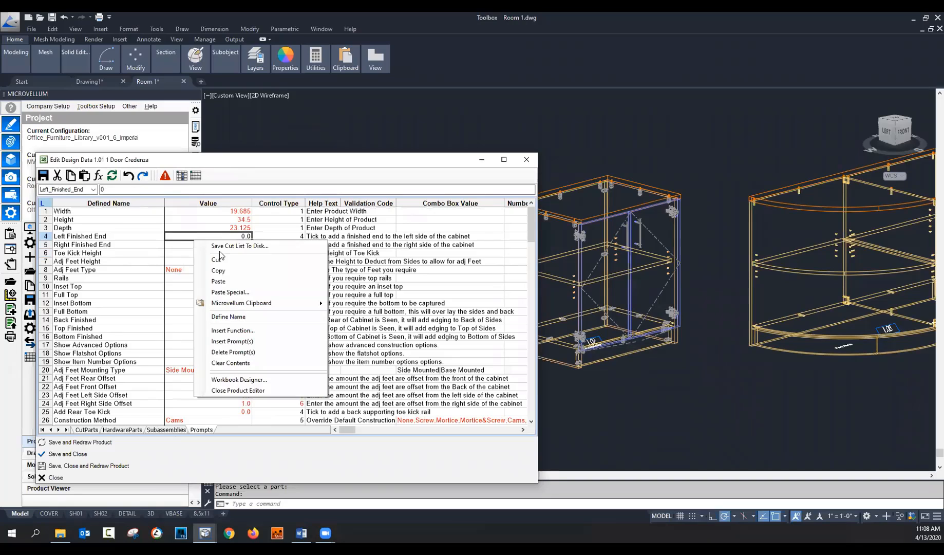
click(257, 341)
Step: Name the blank prompt row "New Prompt" and register its value cell as a defined name
click(124, 236)
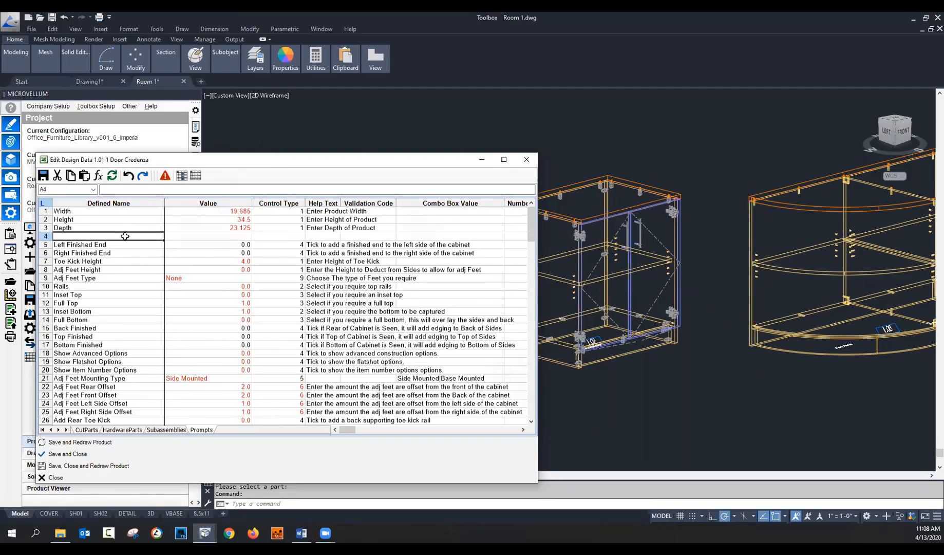
text(New Pro)
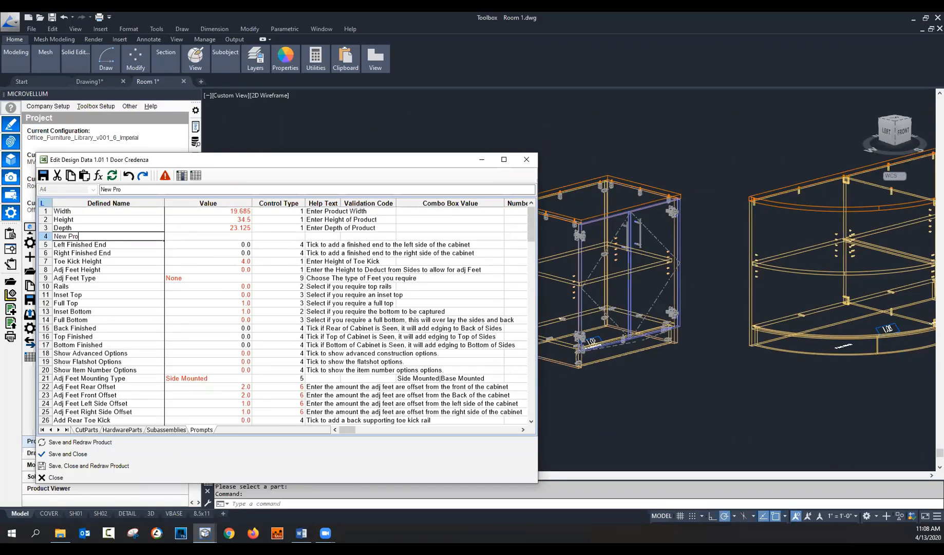
text(mpt)
key(Return)
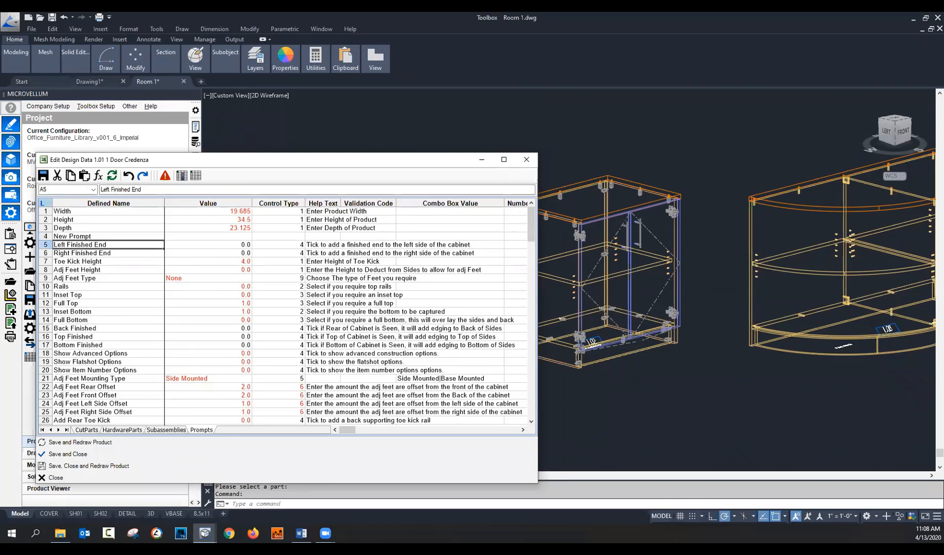
right_click(177, 237)
click(254, 316)
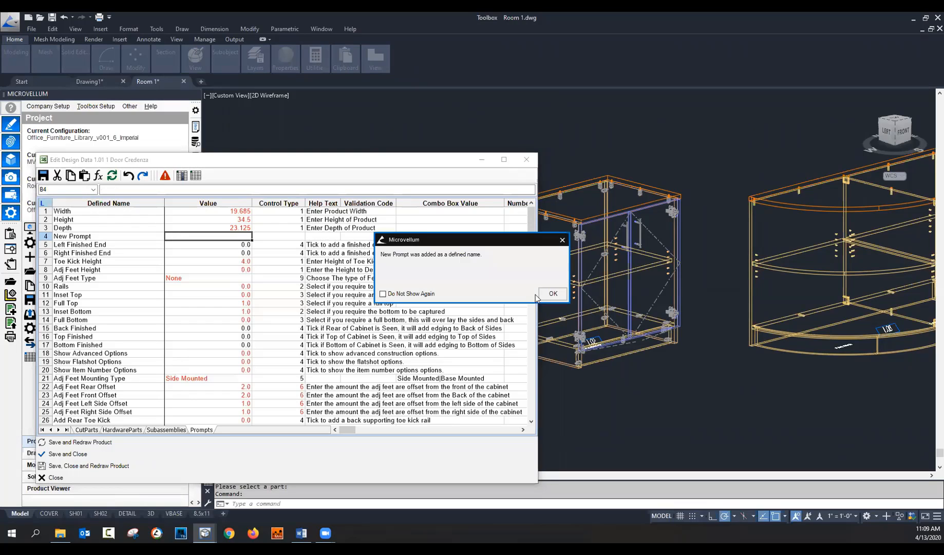
click(552, 294)
Step: Set the control type of New Prompt to 4
click(280, 237)
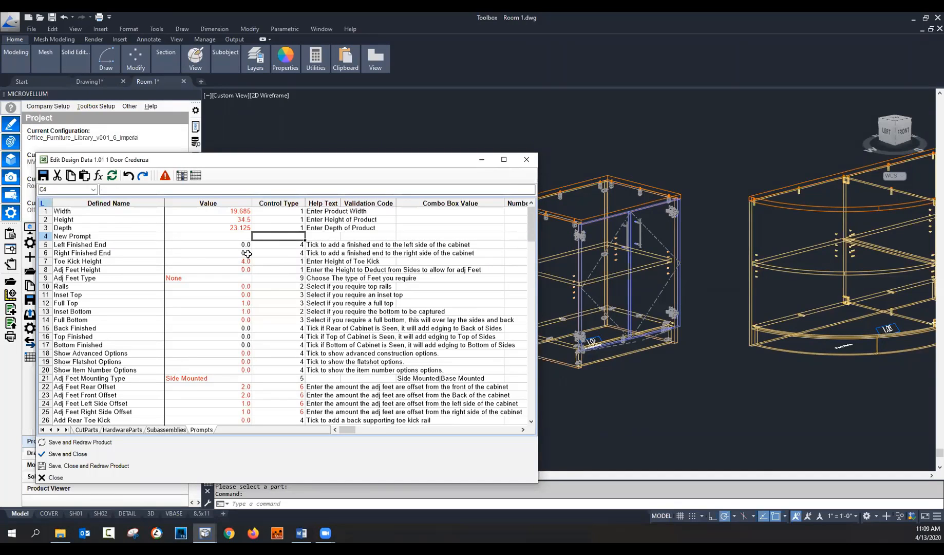
text(4)
key(Return)
click(261, 297)
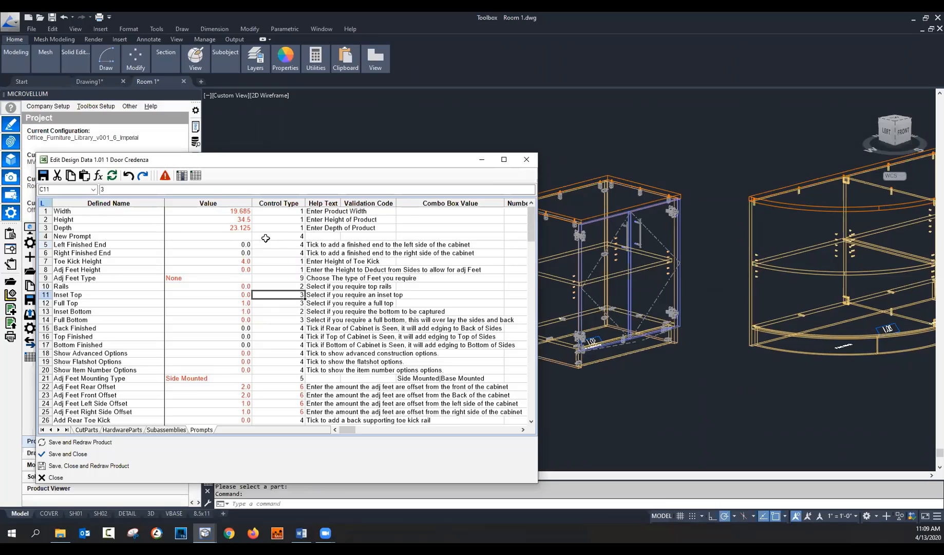
Step: Check the defined name of New Prompt's value cell against the list of names and the neighbouring prompts
click(249, 238)
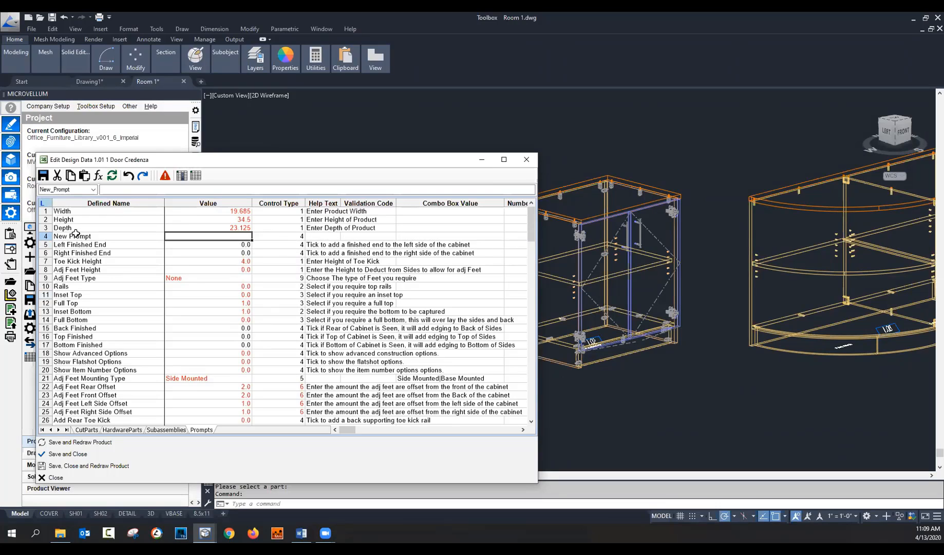
click(93, 190)
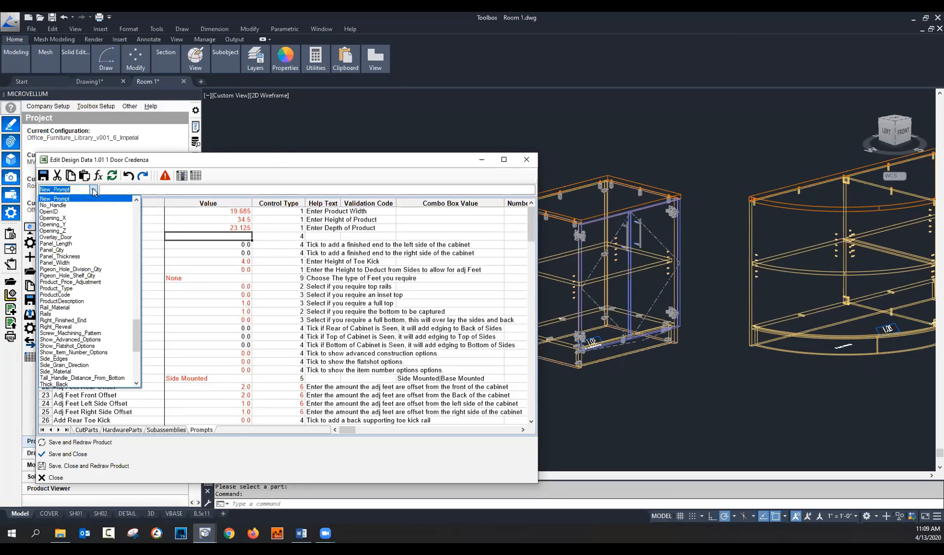
click(94, 190)
click(234, 245)
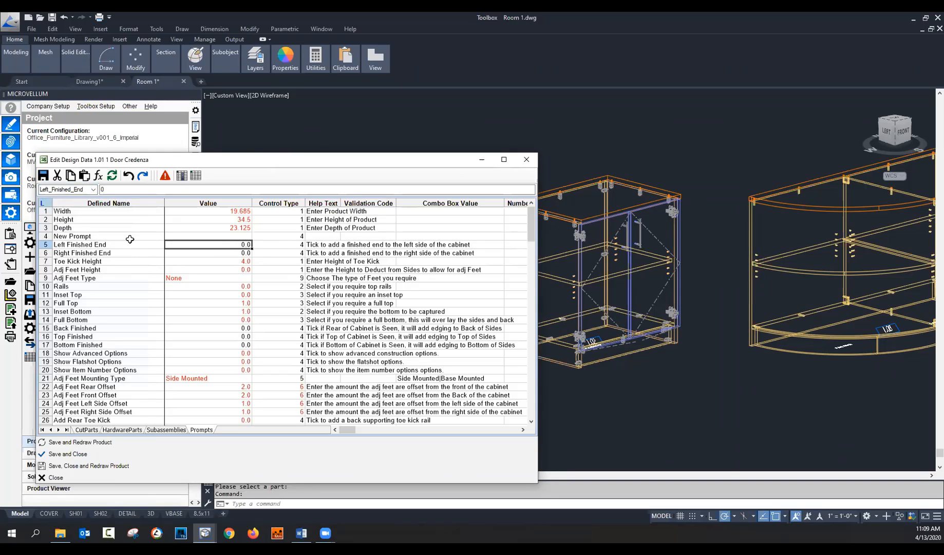
click(204, 253)
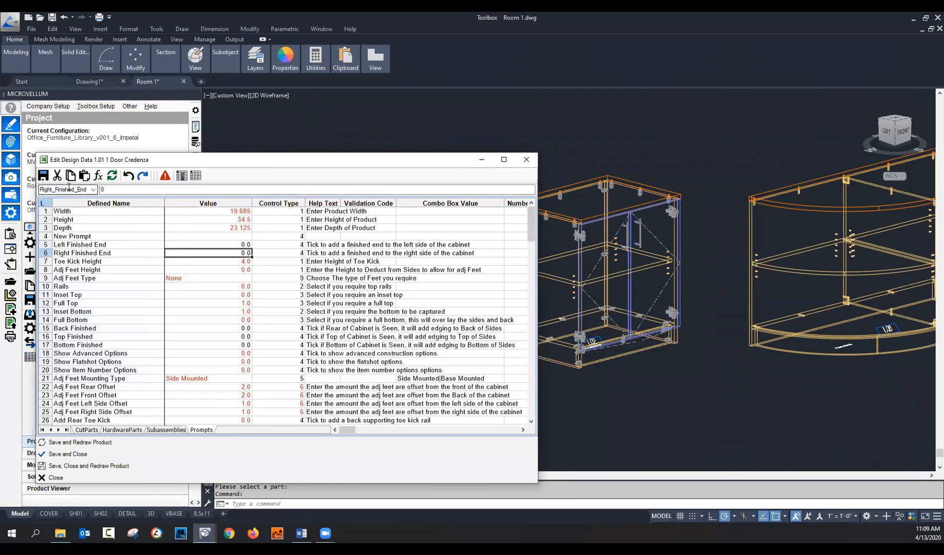
click(231, 262)
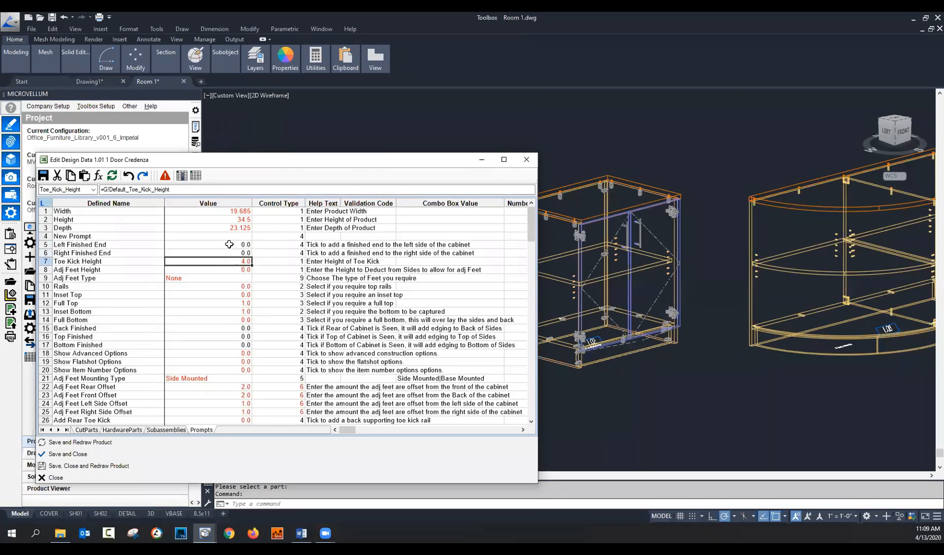
click(231, 238)
click(231, 222)
click(225, 236)
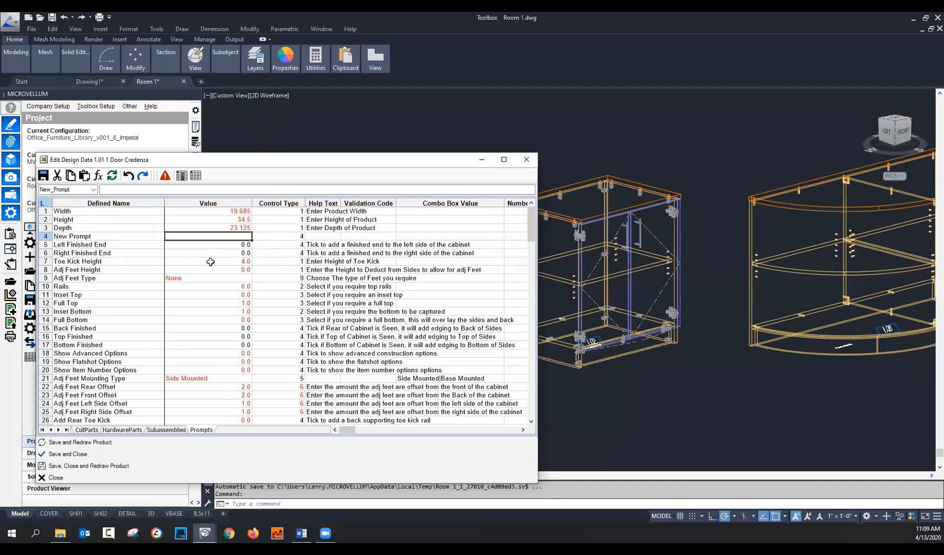
Step: Inspect the formulas behind the Toe Kick Height prompt and the quantity and width cells of several cut parts
click(211, 261)
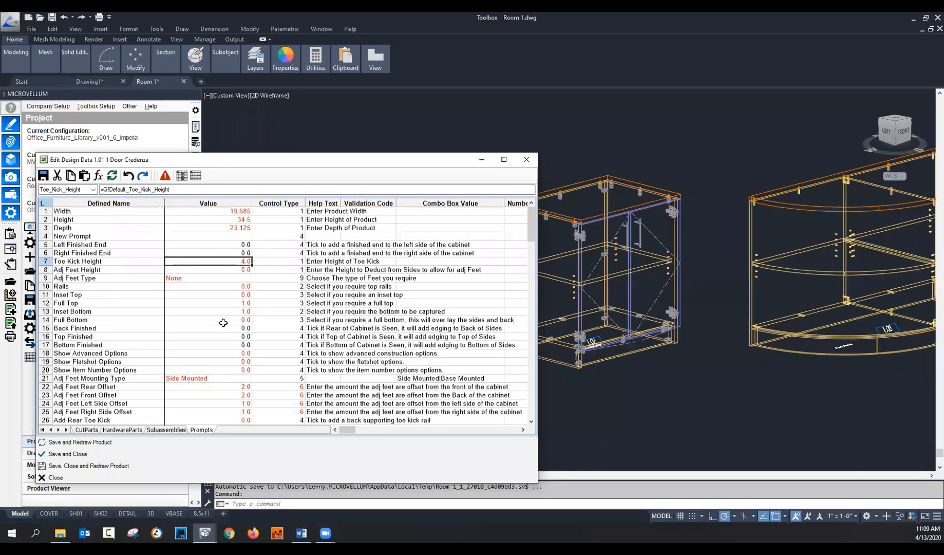
click(98, 429)
click(144, 244)
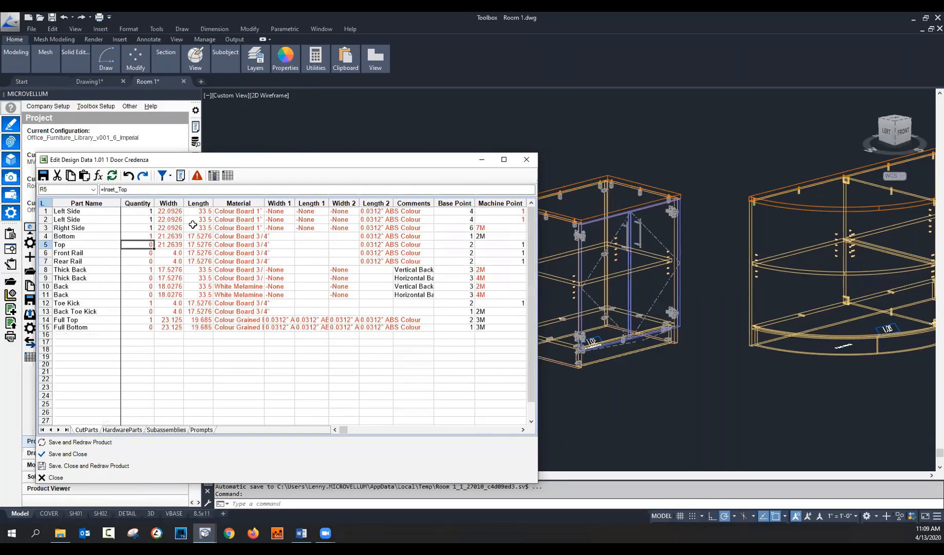
click(181, 219)
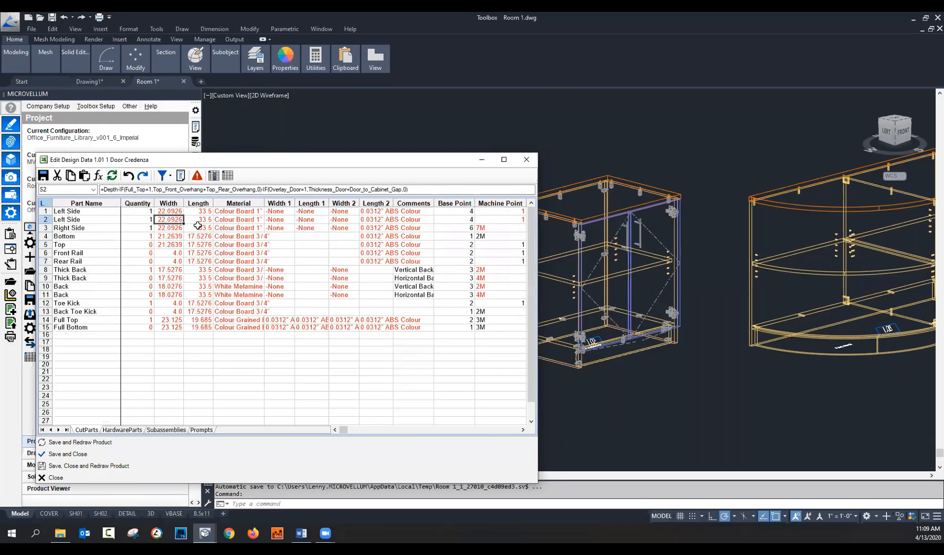
click(150, 225)
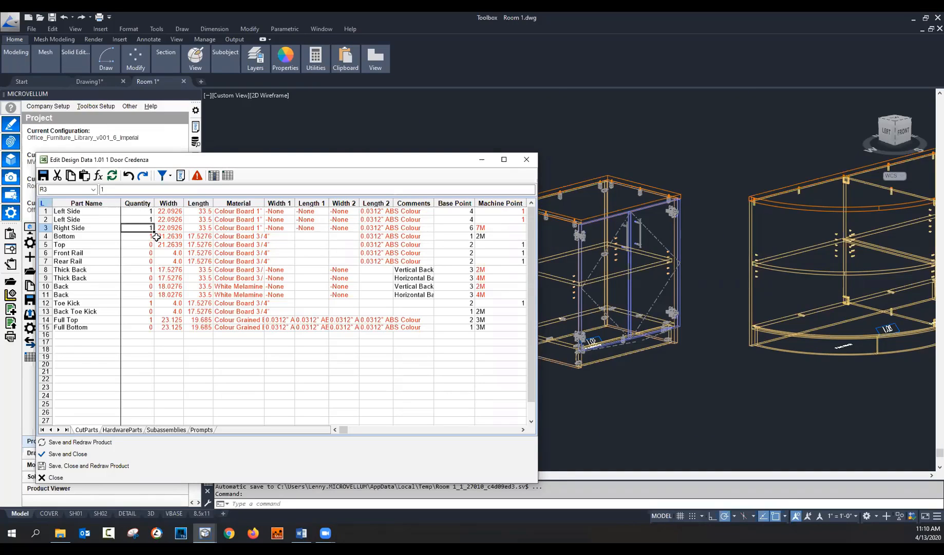
click(156, 236)
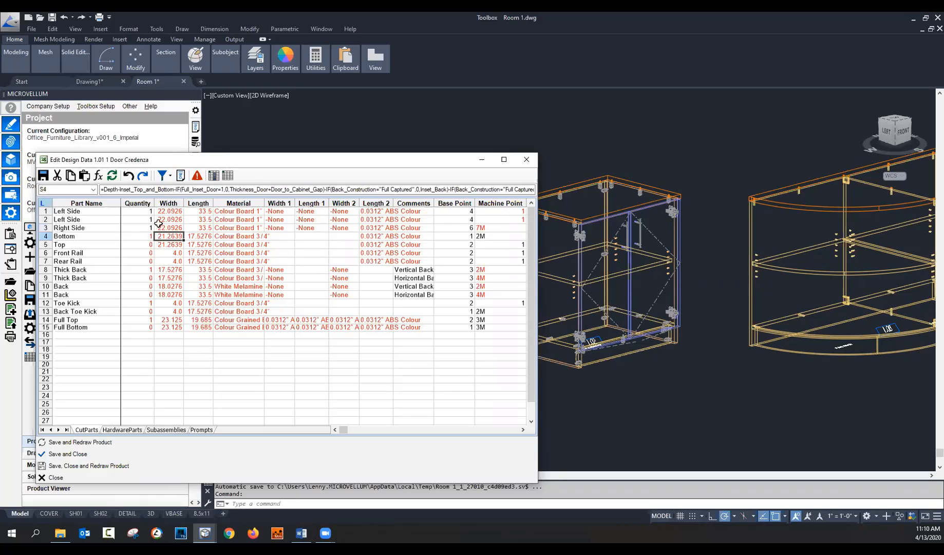
Step: Add +5 to the end of the width formula of the duplicate Left Side part in the second row
click(161, 221)
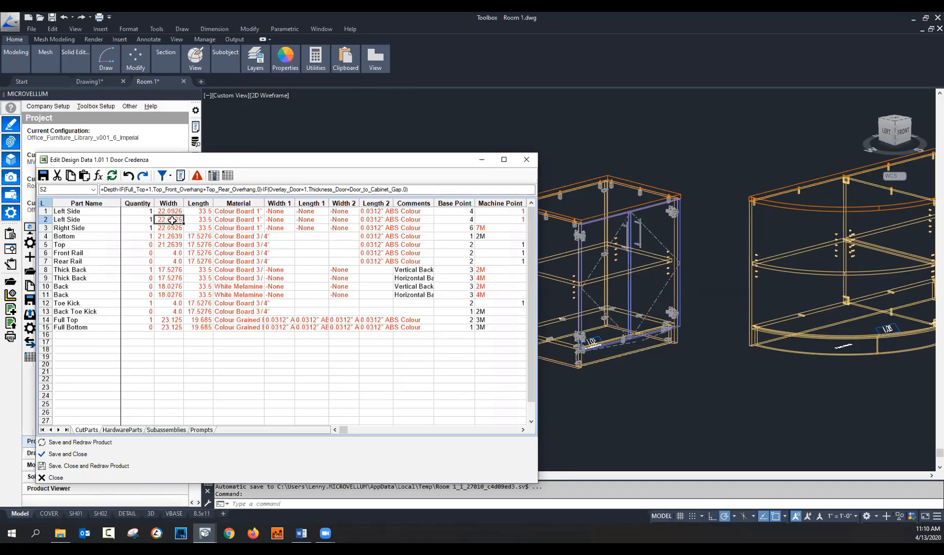
drag(106, 189, 409, 189)
key(Escape)
click(432, 190)
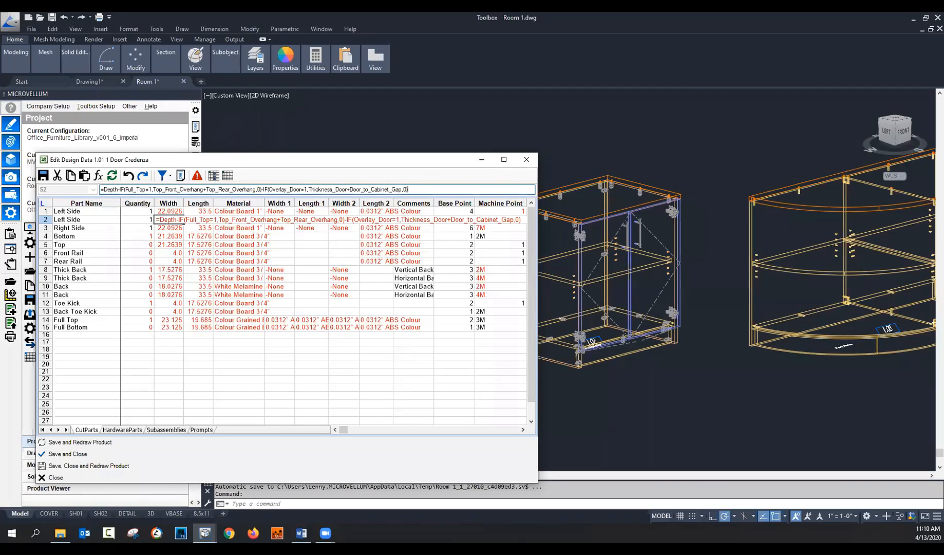
text(+5)
key(Return)
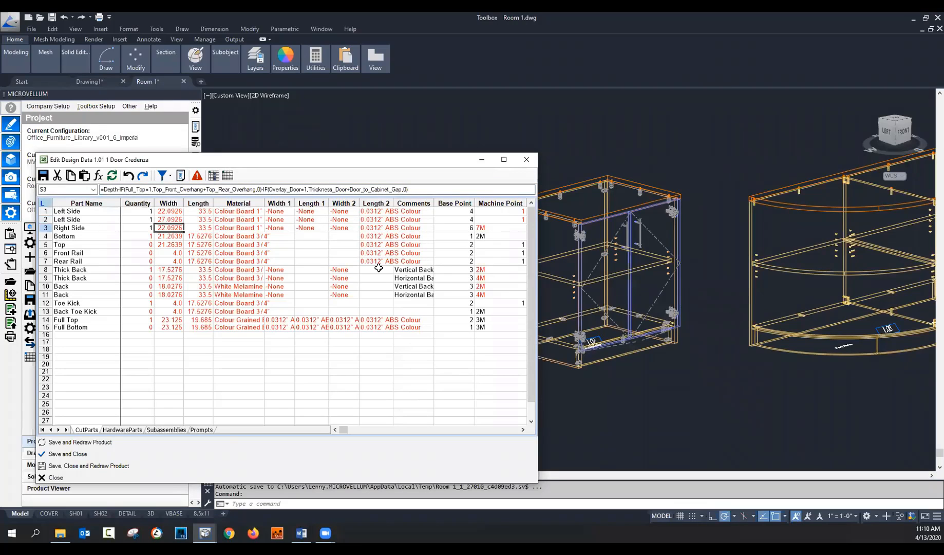
Step: Compare the width formulas of both Left Side rows and trace the Depth name to its prompt value, returning to the cut parts
click(161, 219)
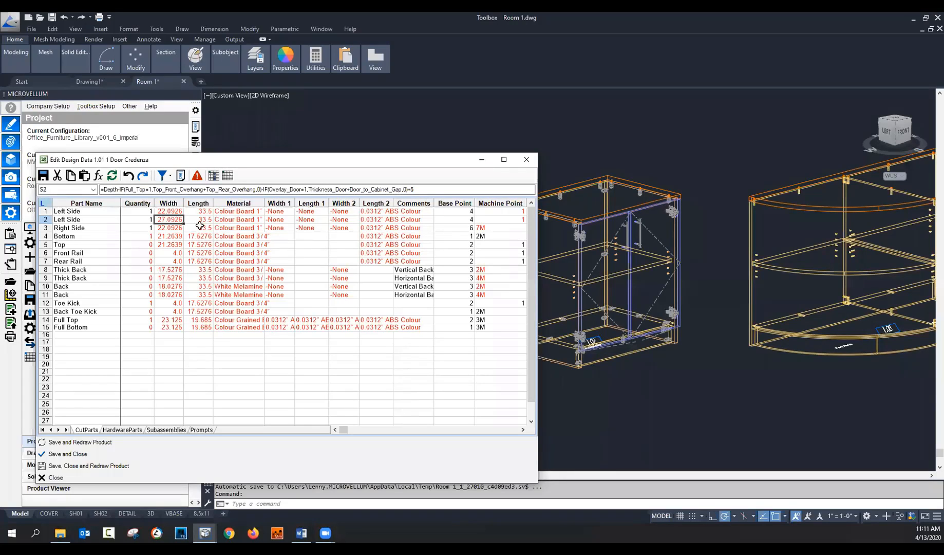
click(170, 211)
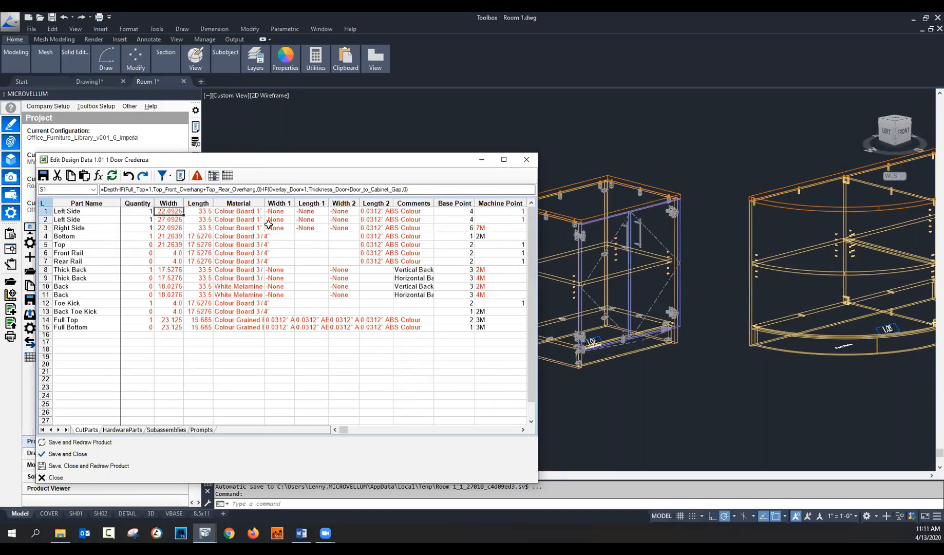
double_click(108, 189)
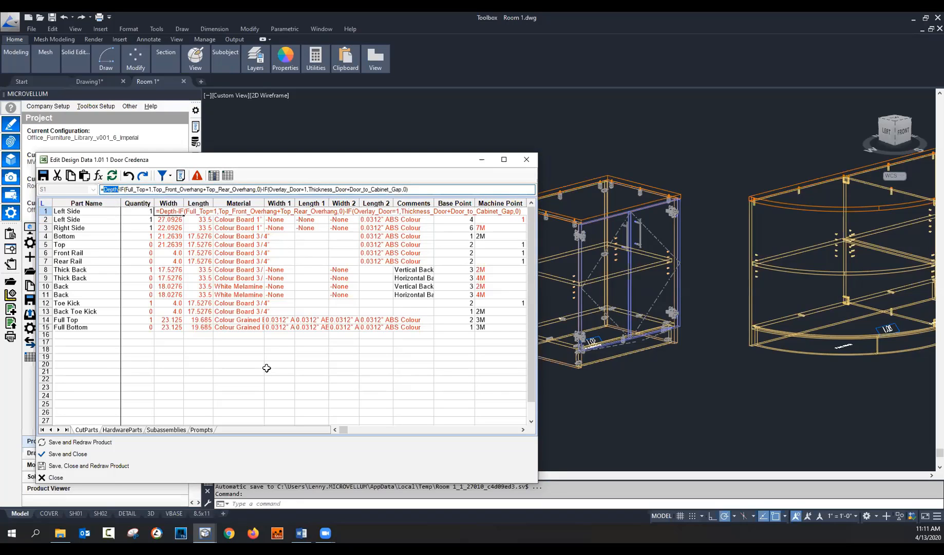
key(Escape)
click(93, 190)
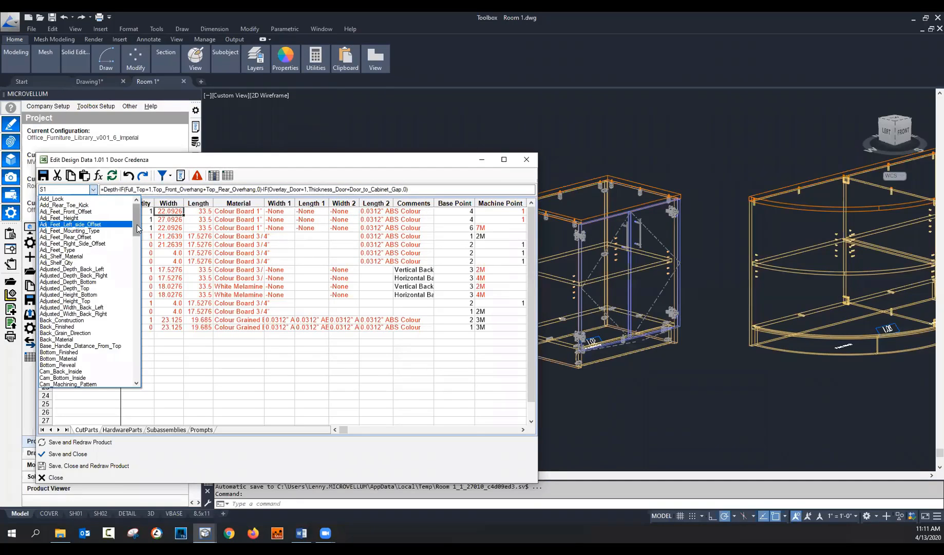
drag(137, 228, 135, 264)
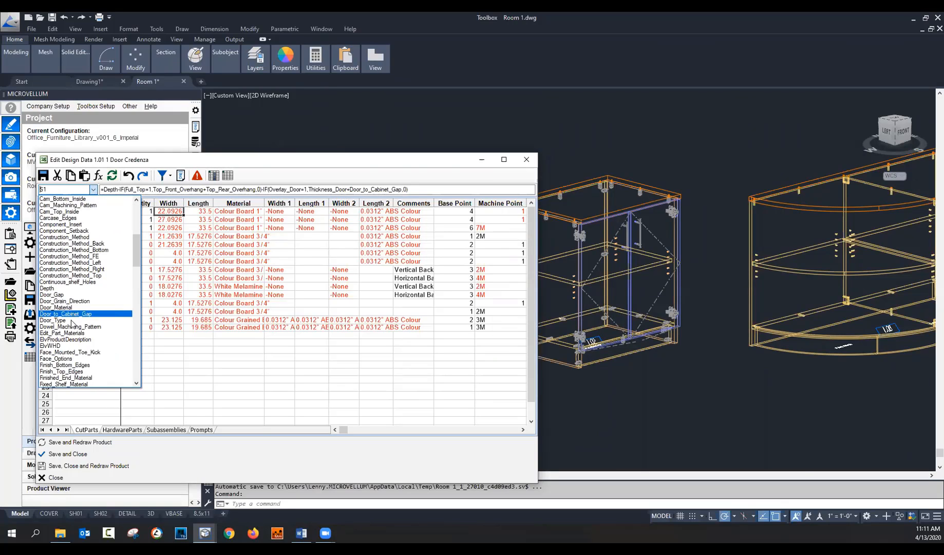
click(69, 289)
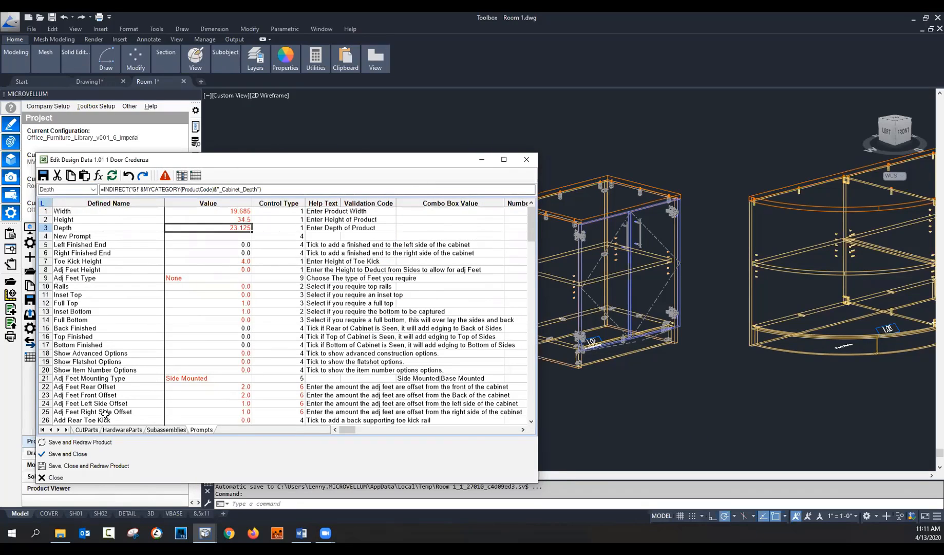
click(87, 430)
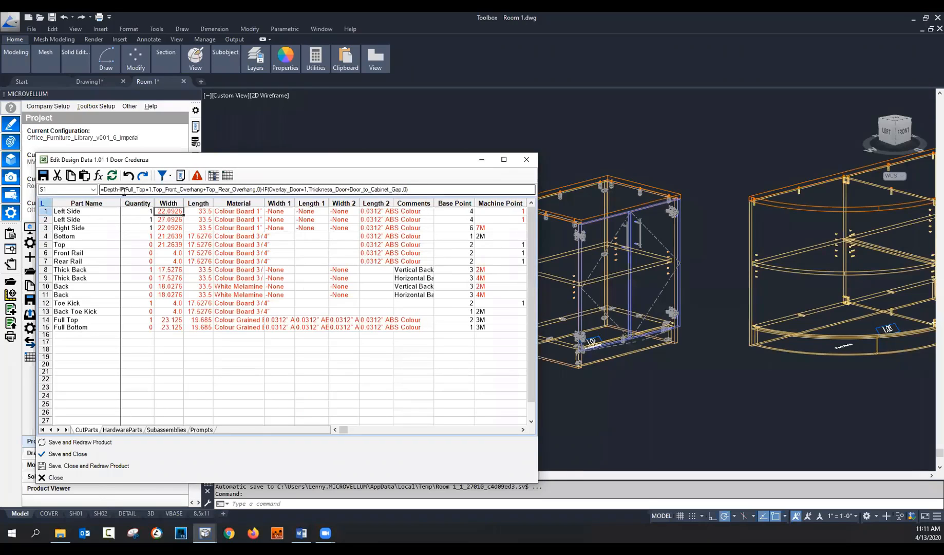
Step: Examine the function arguments of the Full_Top IF statement in the first Left Side's width formula
drag(120, 190, 124, 190)
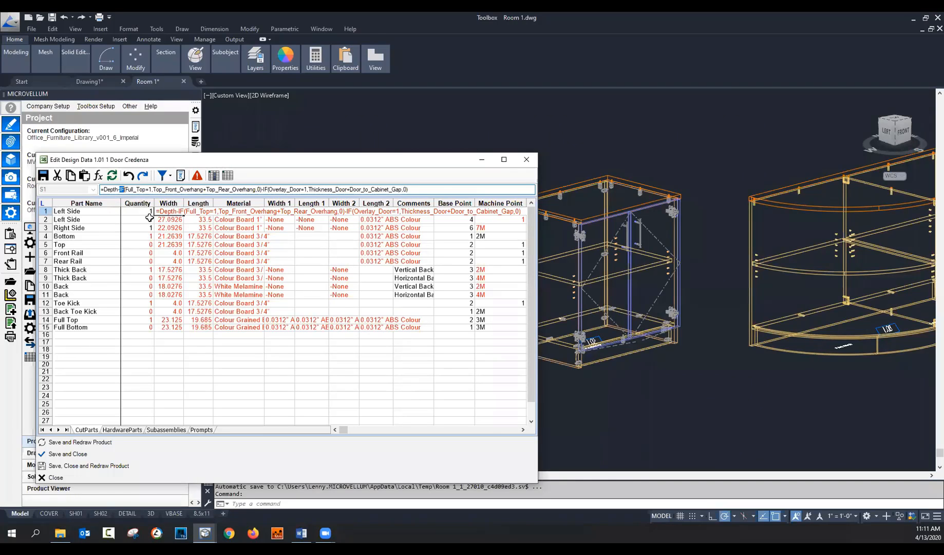
click(99, 176)
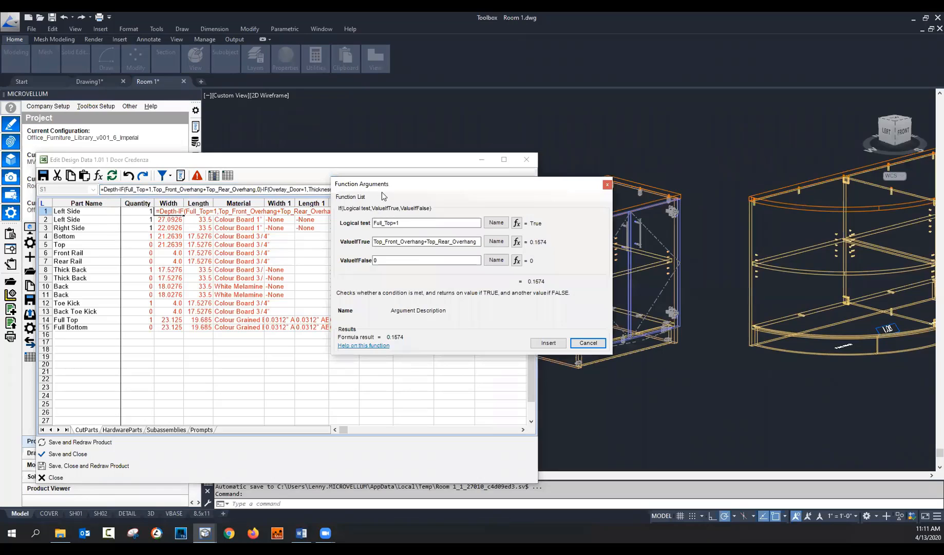
drag(389, 189, 214, 264)
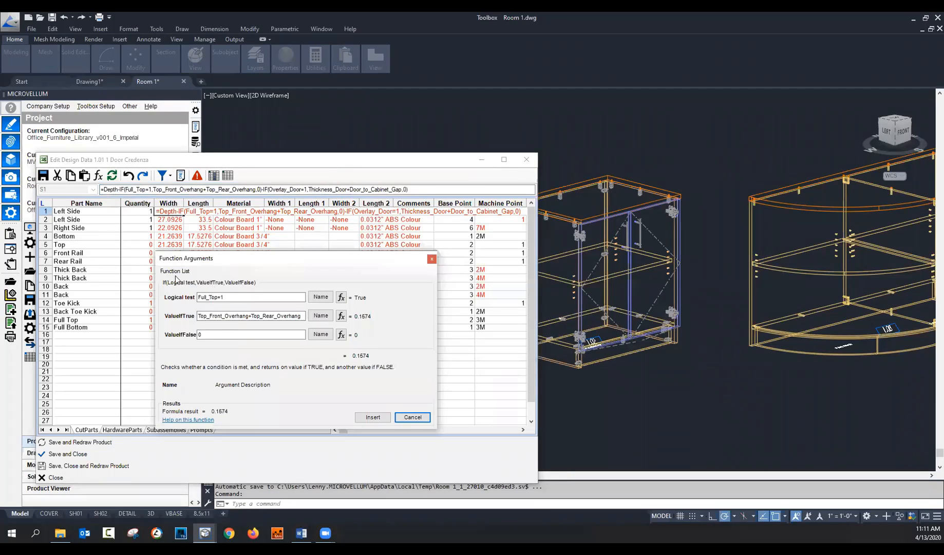
click(235, 298)
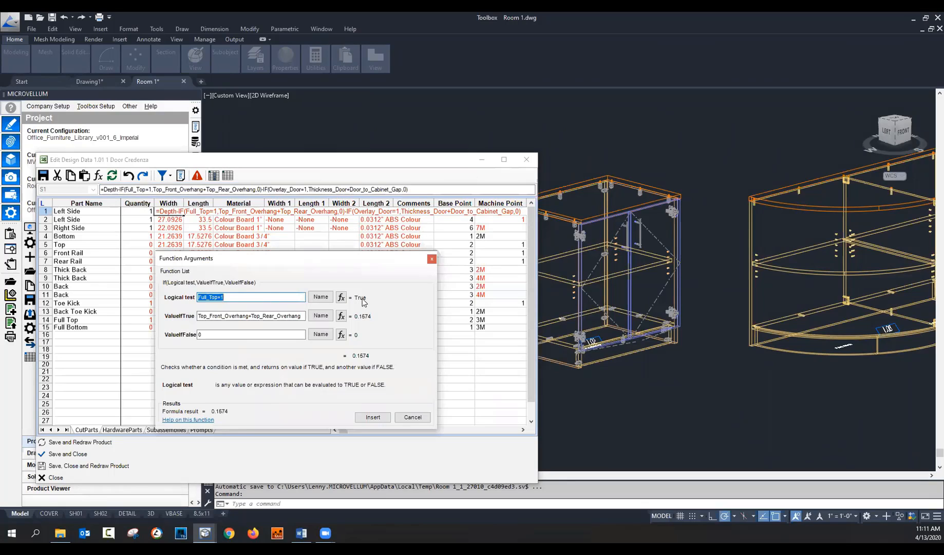
click(233, 316)
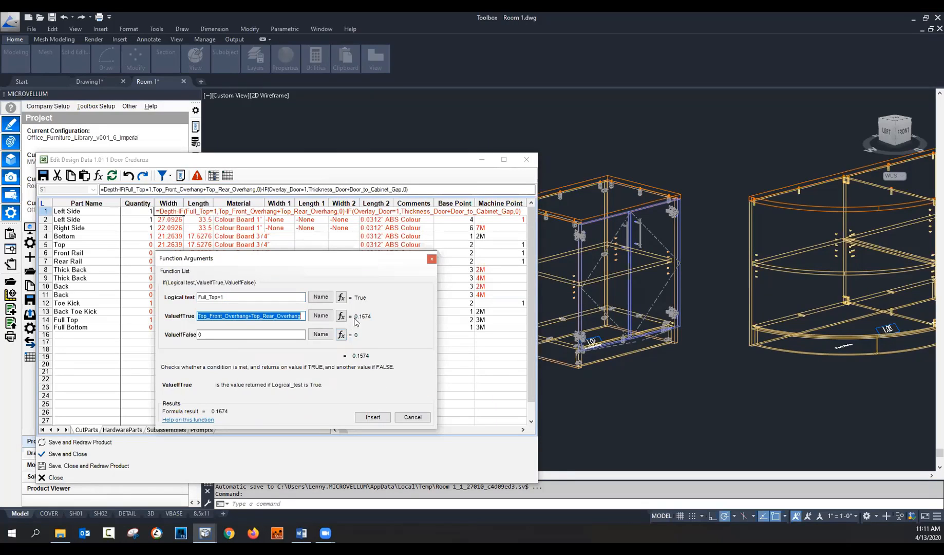
click(202, 335)
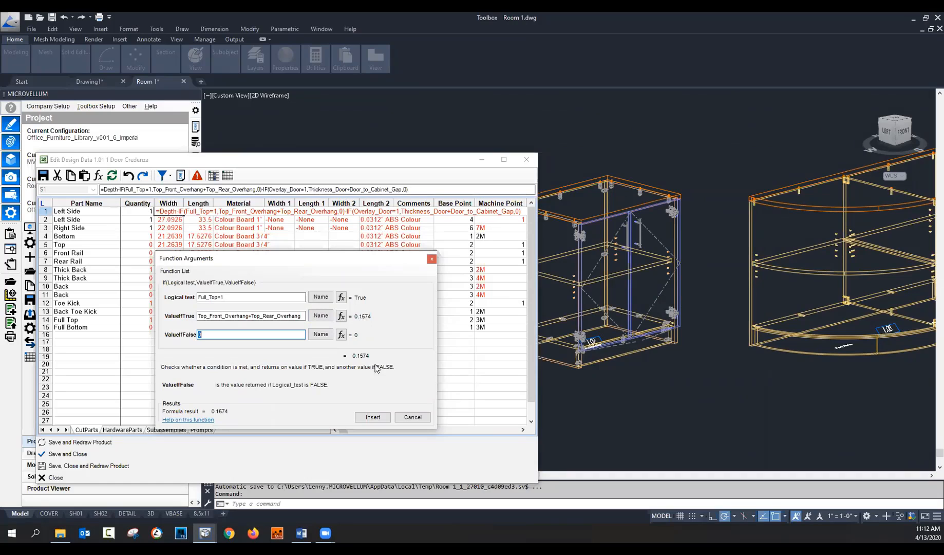
click(414, 417)
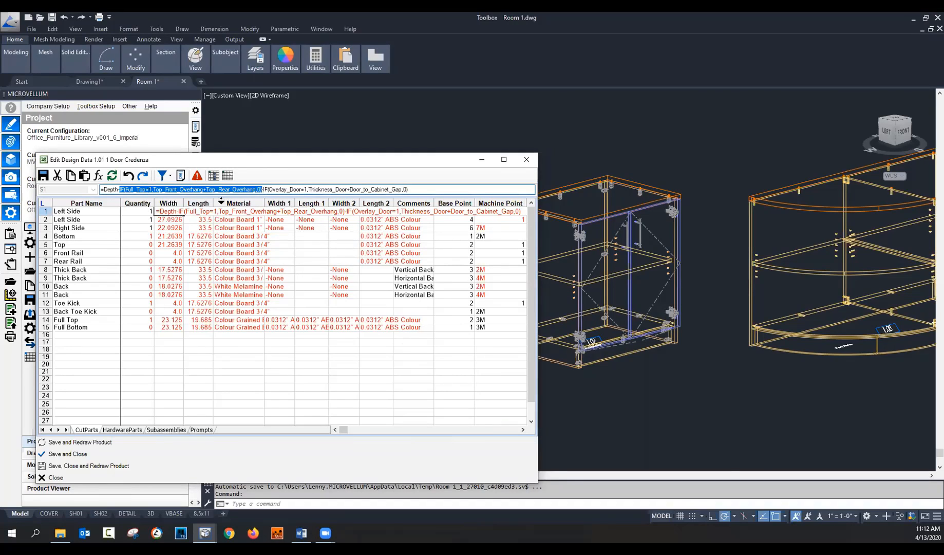
Step: Examine the function arguments of the Overlay_Door IF statement in the first Left Side's width formula and close the formula
click(264, 190)
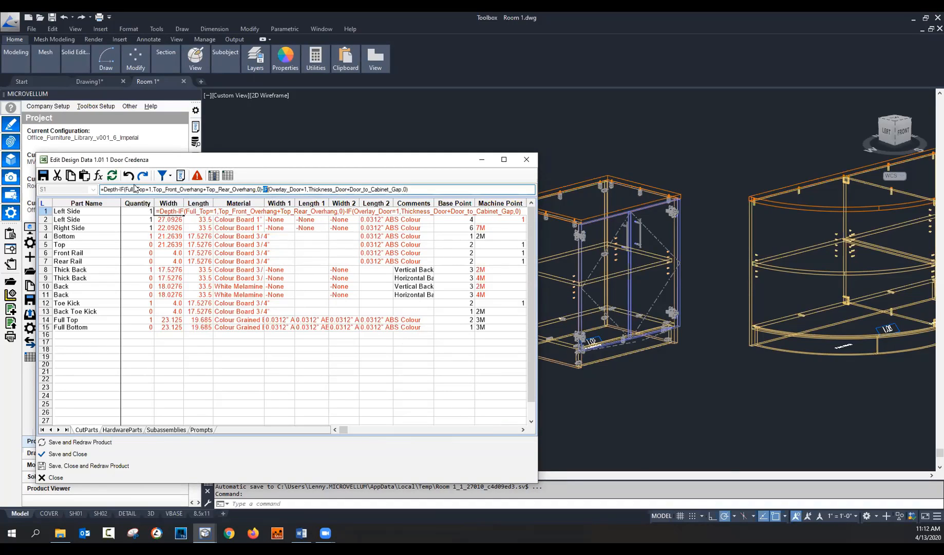
click(98, 175)
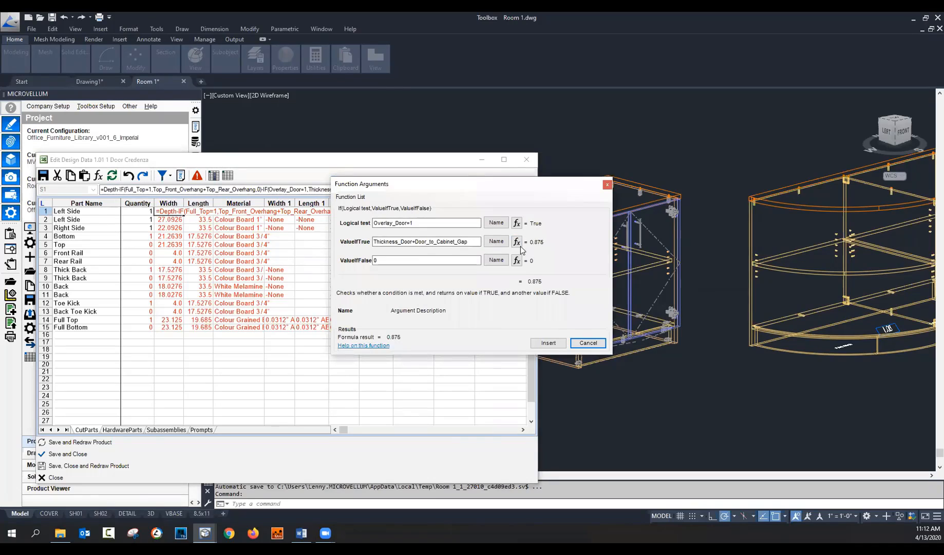
click(548, 343)
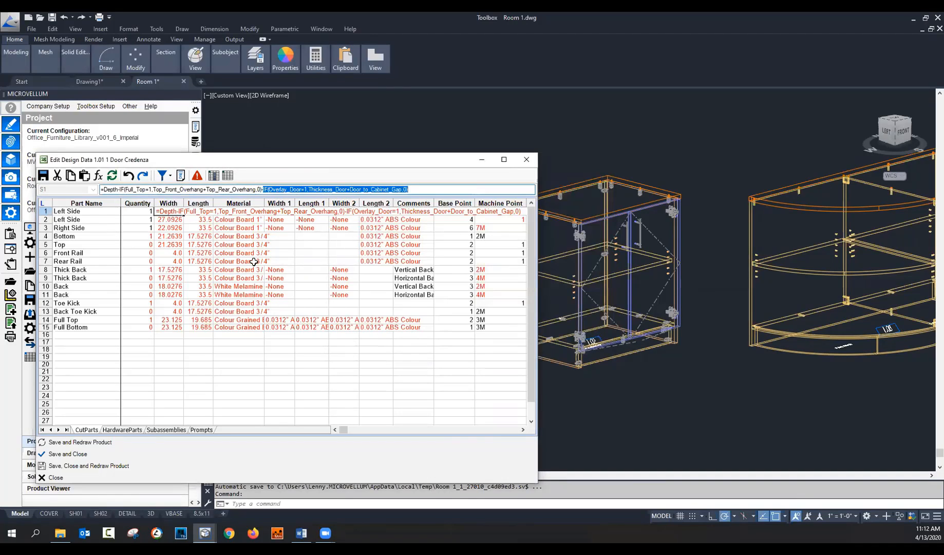
key(Return)
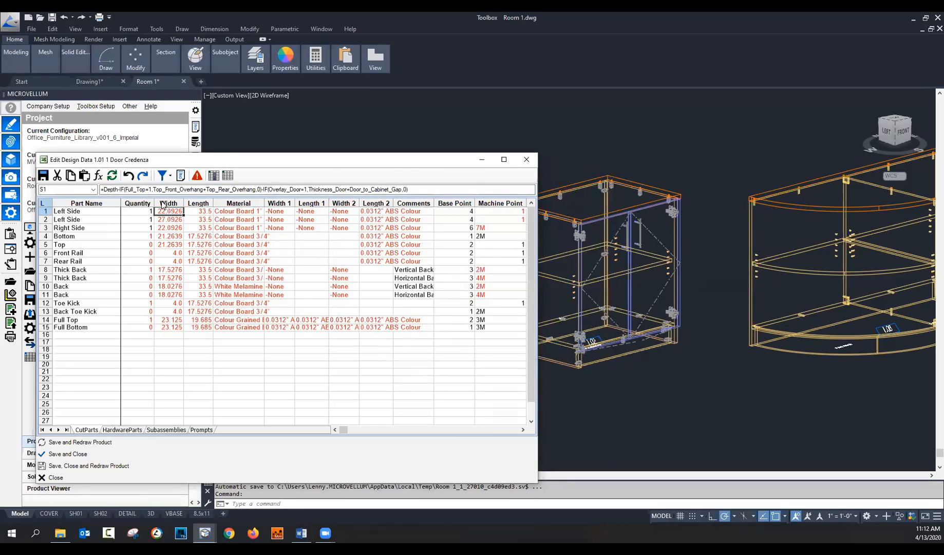
click(123, 189)
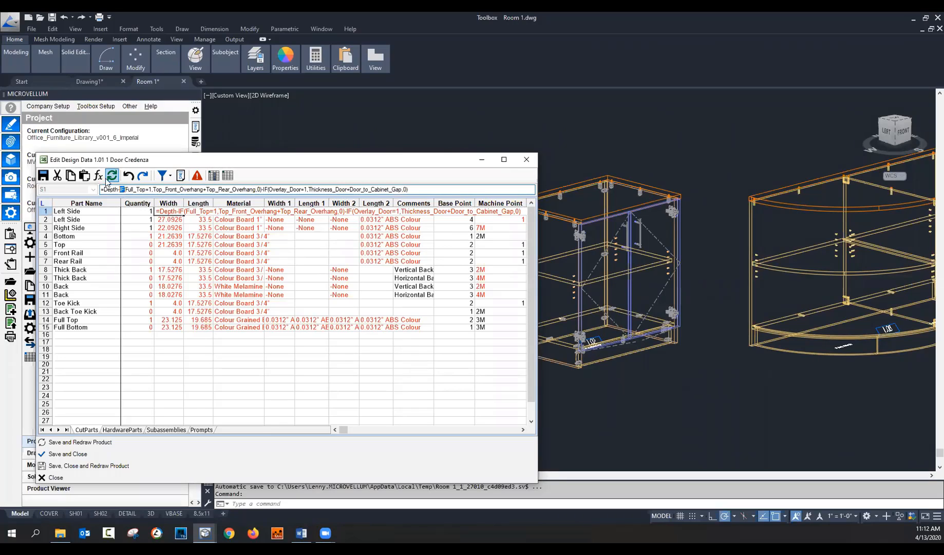
key(Return)
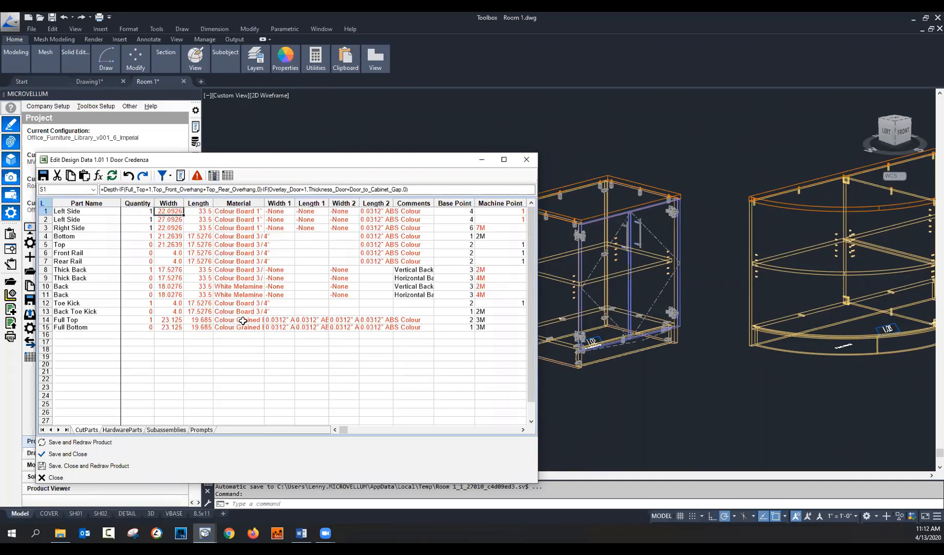
Step: Review the formulas in the Bottom part's row from its width through length, material and edging to the Z Origin
key(Down)
key(Down)
key(Down)
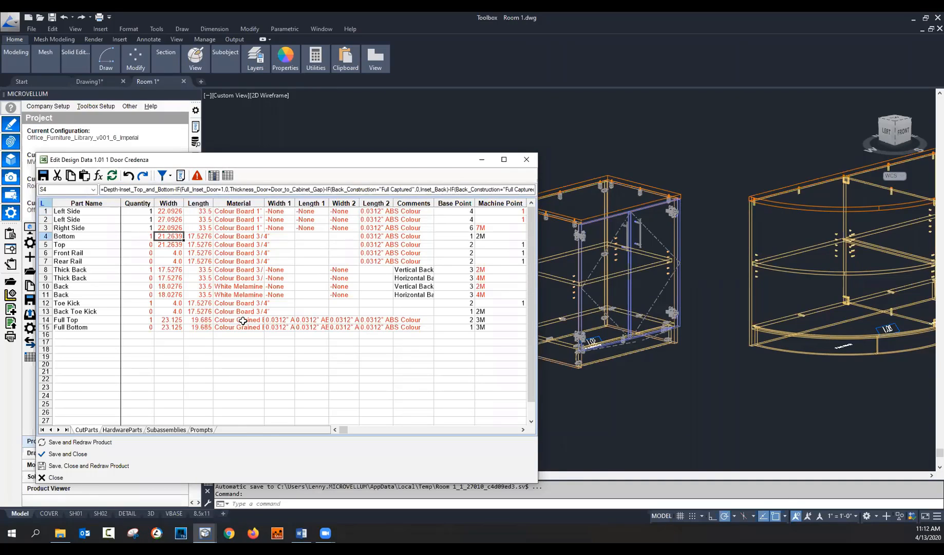
key(Right)
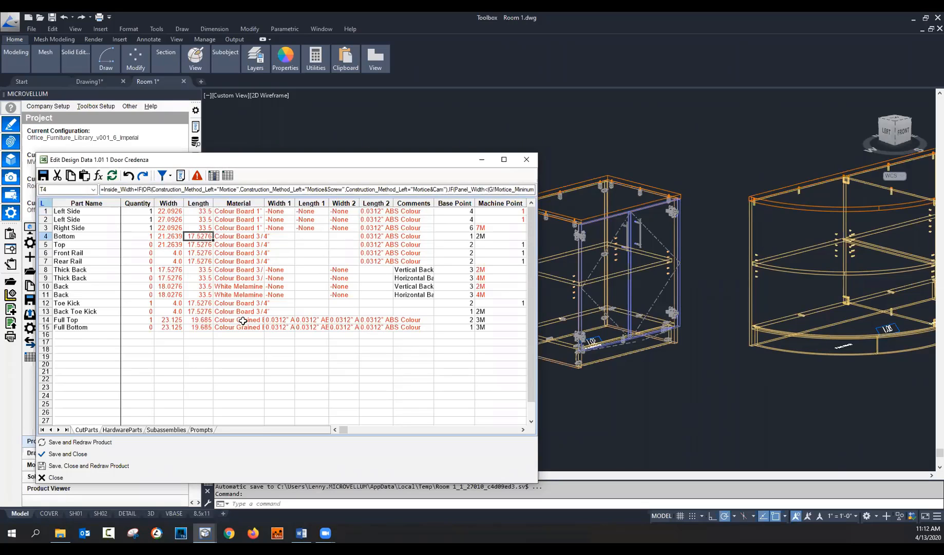
key(Right)
key(Right)
key(Right)
key(Right)
key(Right)
key(Right)
key(Right)
key(Right)
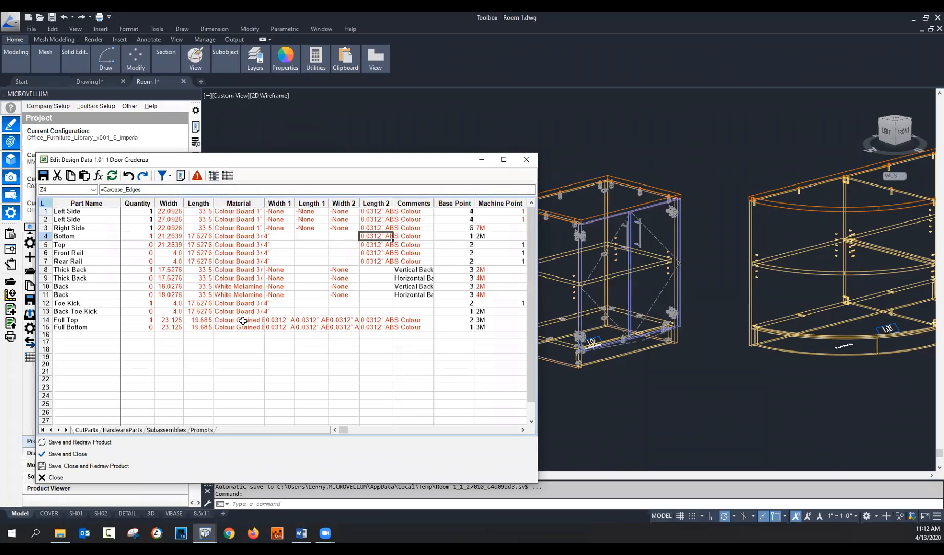
key(Right)
key(Right)
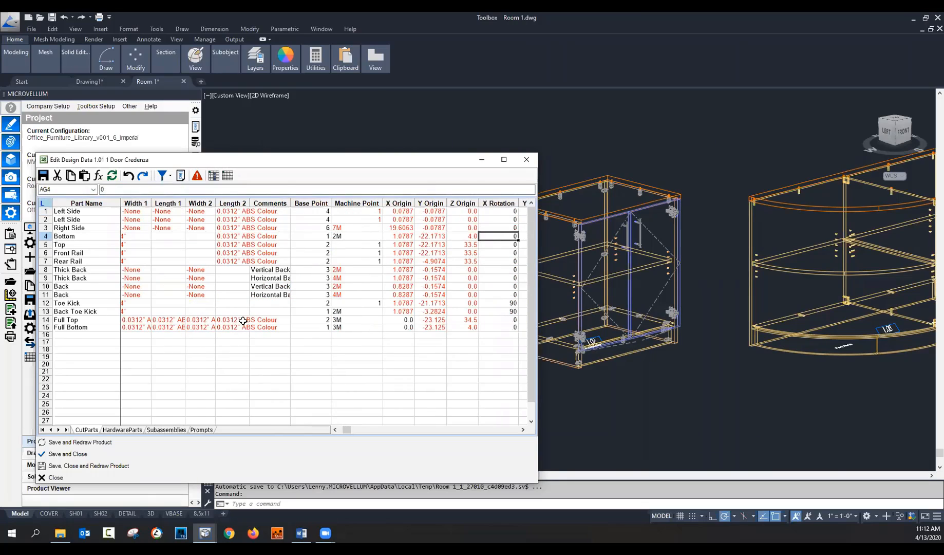
key(Right)
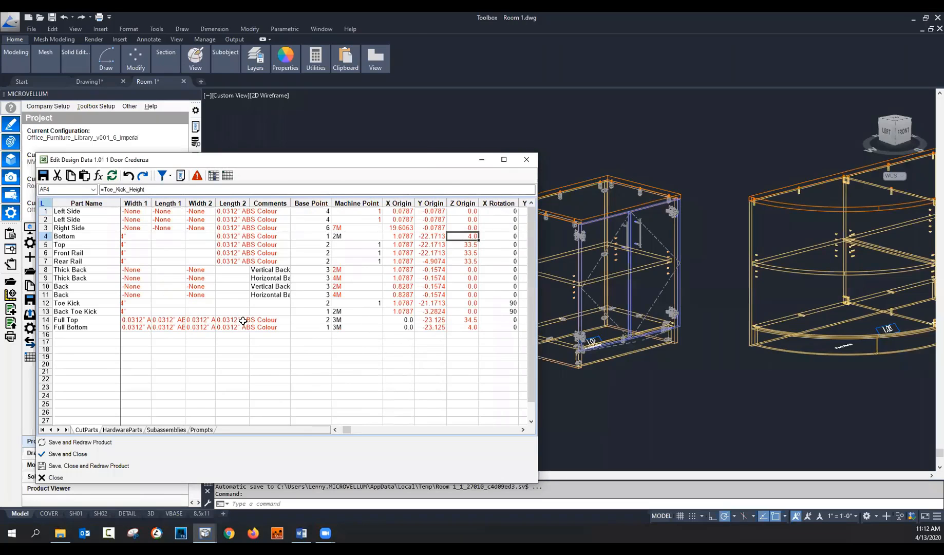
Step: Go to the Bottom part's 3D Draw Token cell and widen that column so the full token names fit
key(Right)
key(Right)
key(Right)
key(Right)
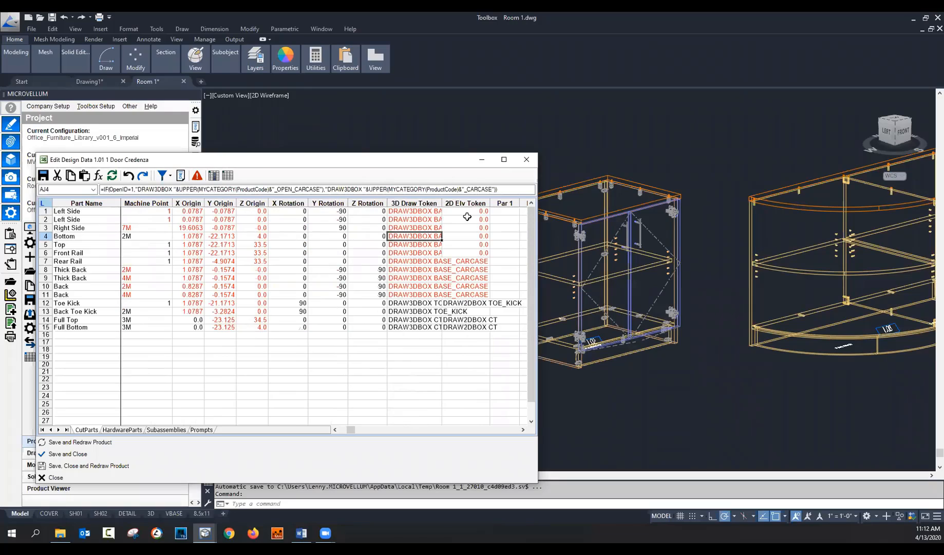
drag(450, 206, 495, 225)
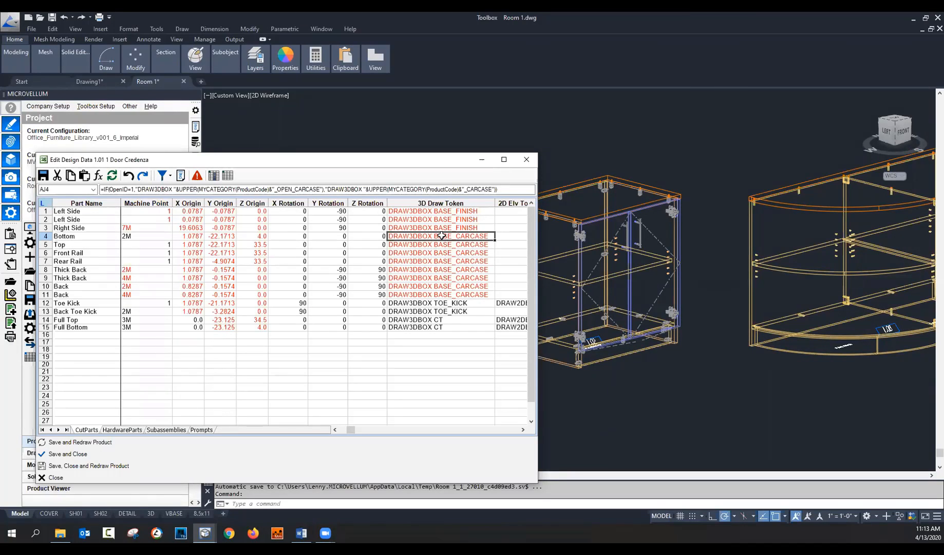
Step: Go to the Bottom part's Machine Token 1 formula and select that column's cells from the first Left Side to Full Top
key(Right)
key(Right)
key(Right)
key(Right)
key(Right)
key(Right)
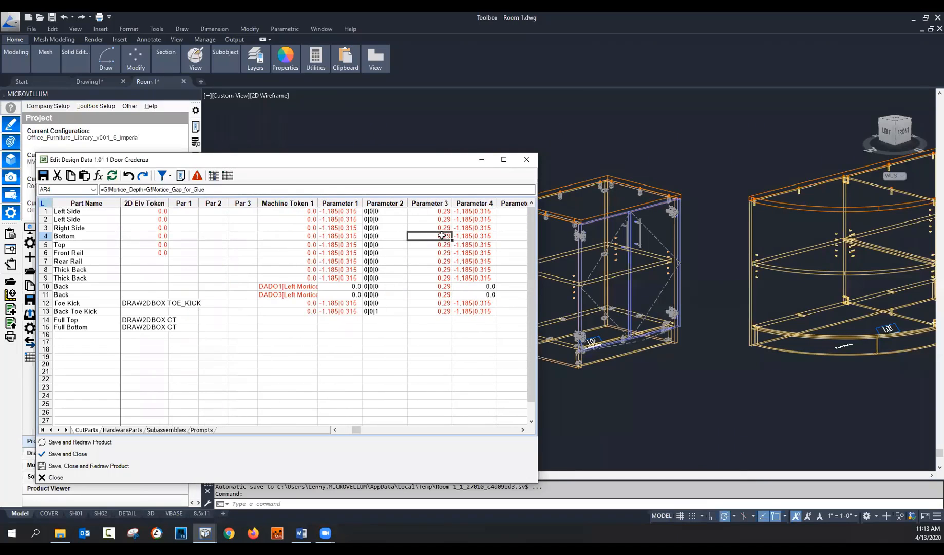
key(Left)
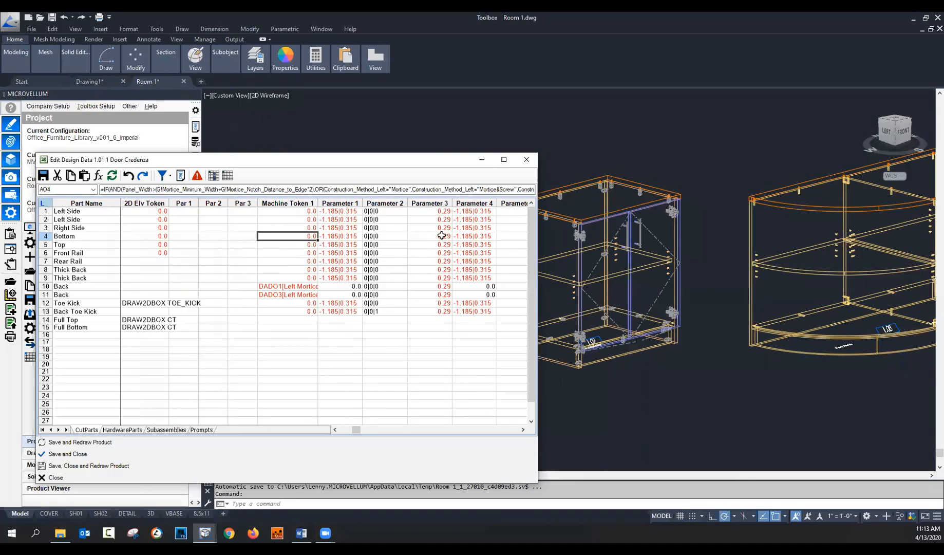
drag(297, 212, 279, 316)
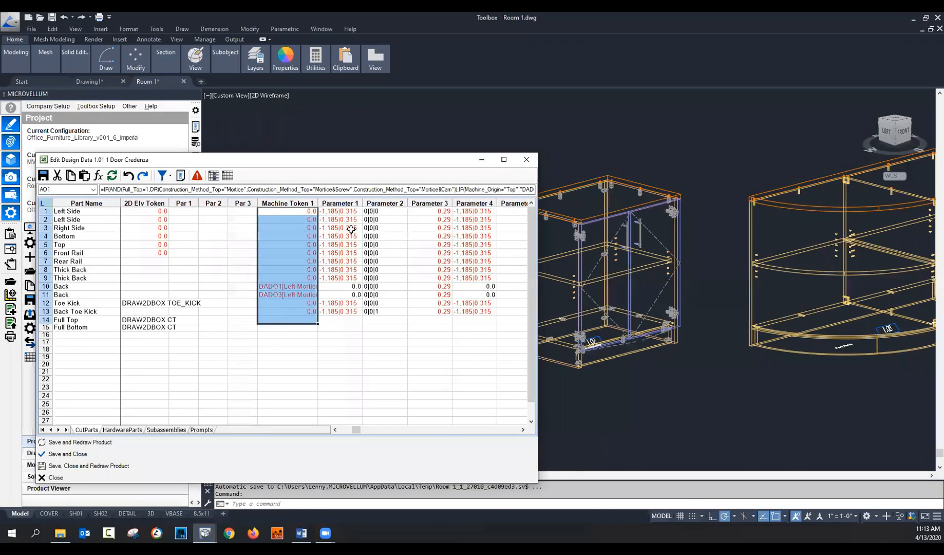
Step: Review the first Left Side's Machine Token 1 parameters across the row up to Machine Token 2
key(Right)
key(Right)
key(Right)
key(Right)
key(Right)
key(Right)
key(Right)
key(Right)
key(Right)
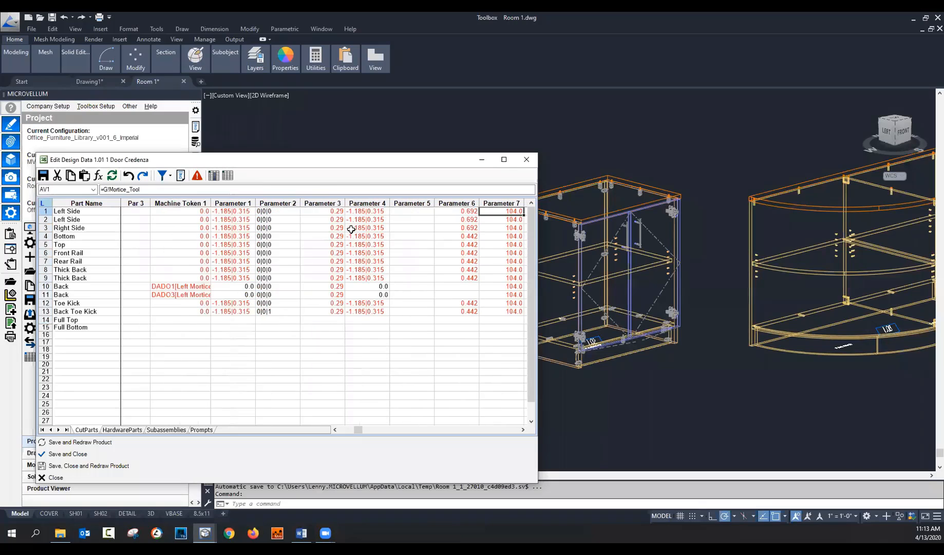
key(Right)
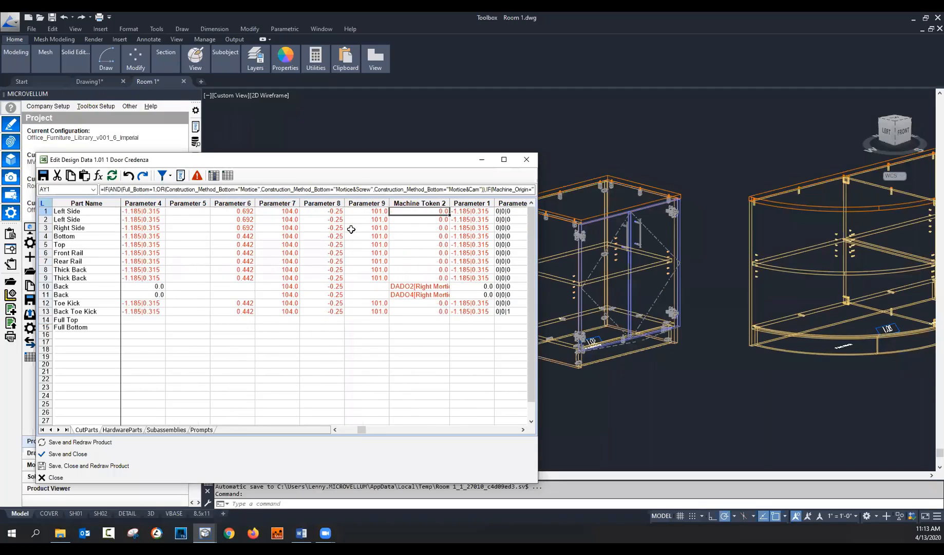
Step: Review the first Left Side's Machine Token 2 parameters and the Machine Token 3 formula
key(Right)
key(Right)
key(Right)
key(Right)
key(Right)
key(Right)
key(Right)
key(Right)
key(Right)
key(Right)
key(Right)
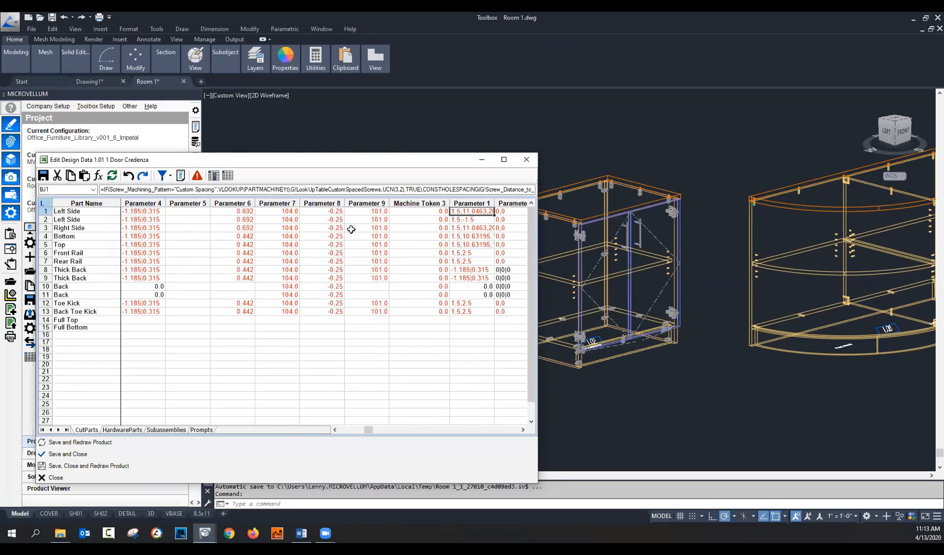
key(Left)
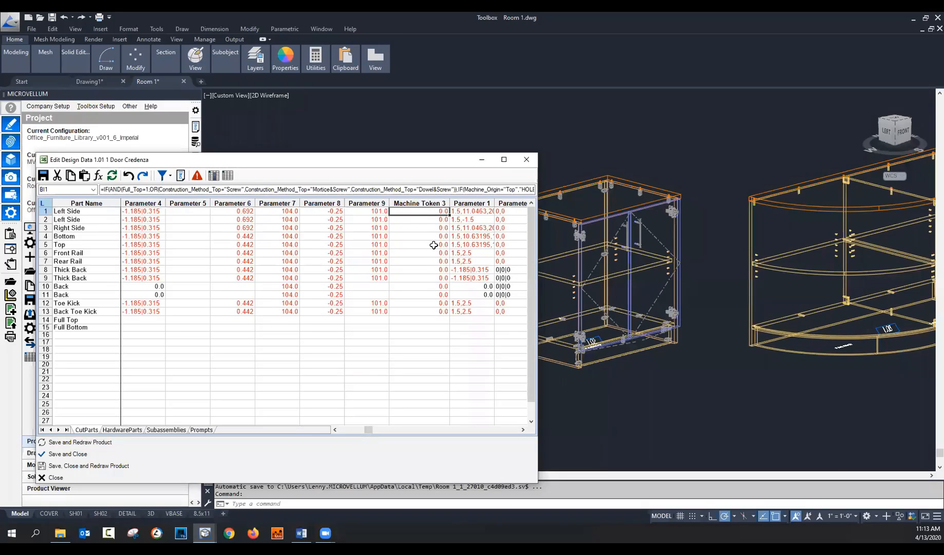
Step: Check the Bottom part's Machine Token 3 formula and review its row up to the first parameter of Machine Token 5
click(429, 219)
click(426, 239)
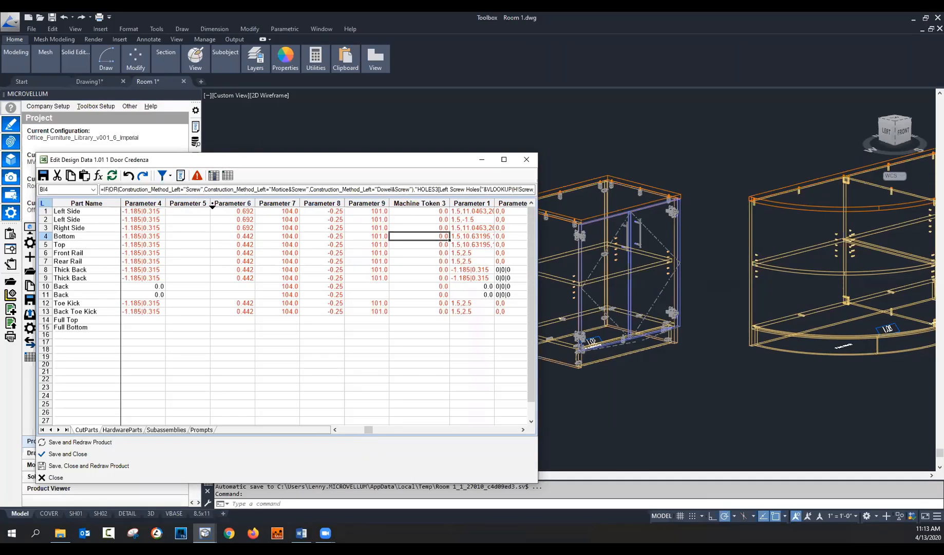
key(Right)
key(Right)
key(Right)
key(Right)
key(Right)
key(Right)
key(Right)
key(Right)
key(Right)
key(Right)
key(Right)
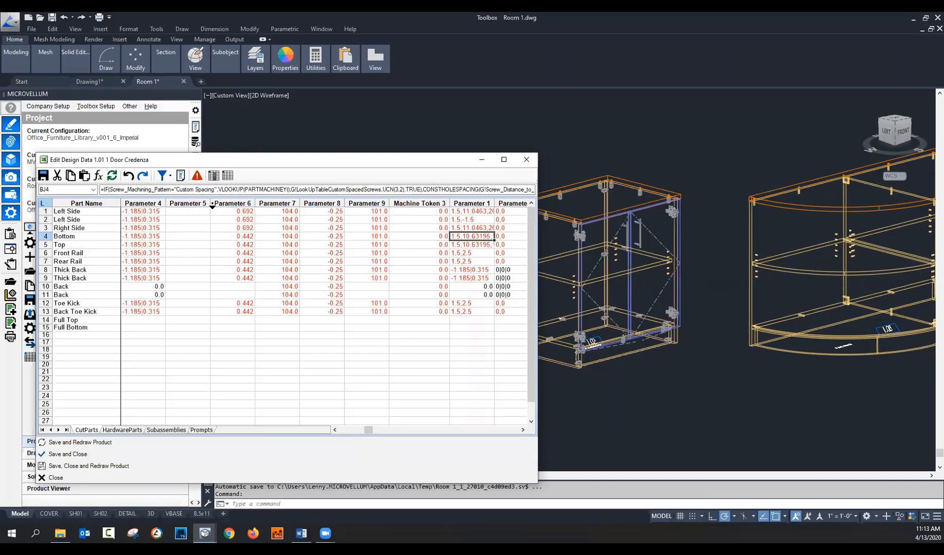
key(Right)
key(Right)
key(Right)
key(Right)
key(Right)
key(Right)
key(Right)
key(Right)
key(Right)
key(Right)
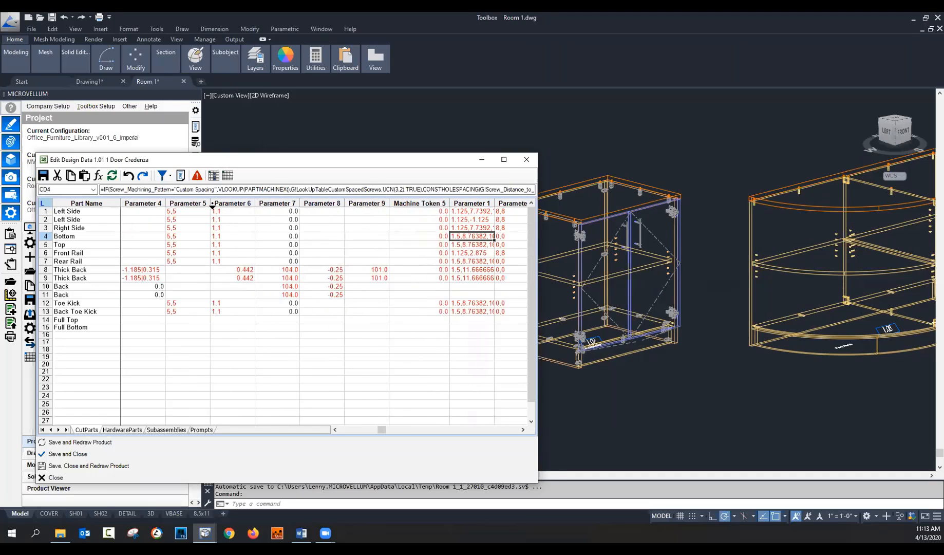
Step: Review the Bottom part's remaining machine tokens and parameters from Machine Token 5 through Machine Token 9
key(Right)
key(Right)
key(Right)
key(Right)
key(Right)
key(Right)
key(Right)
key(Right)
key(Right)
key(Right)
key(Right)
key(Right)
key(Right)
key(Right)
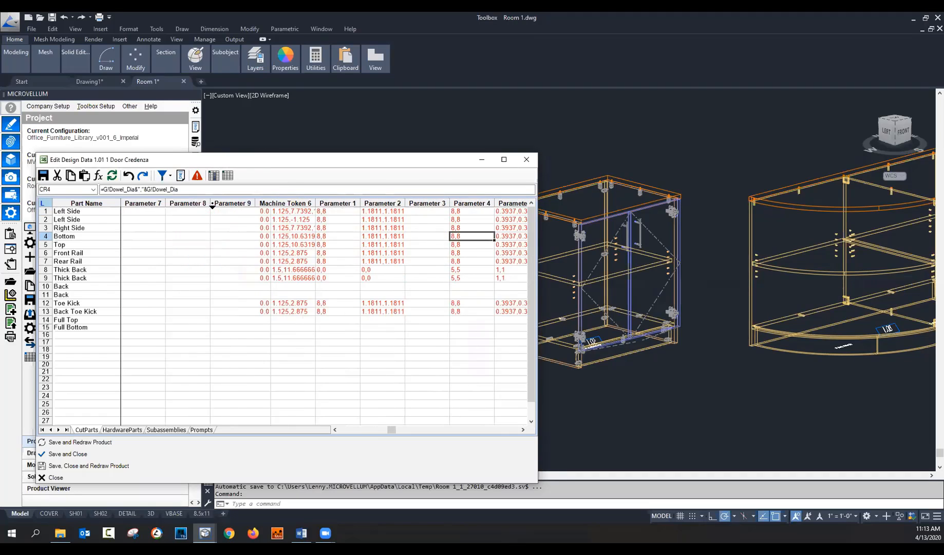
key(Right)
key(Right)
key(Right)
key(Right)
key(Right)
key(Right)
key(Right)
key(Right)
key(Right)
key(Right)
key(Right)
key(Right)
key(Right)
key(Right)
key(Right)
key(Right)
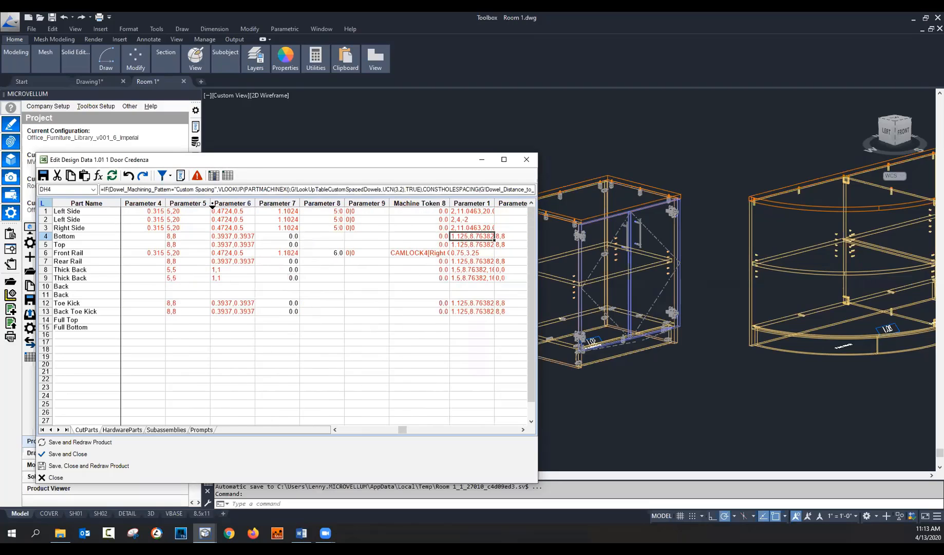
key(Right)
key(Right)
key(Right)
key(Right)
key(Right)
key(Right)
key(Right)
key(Right)
key(Right)
key(Right)
key(Right)
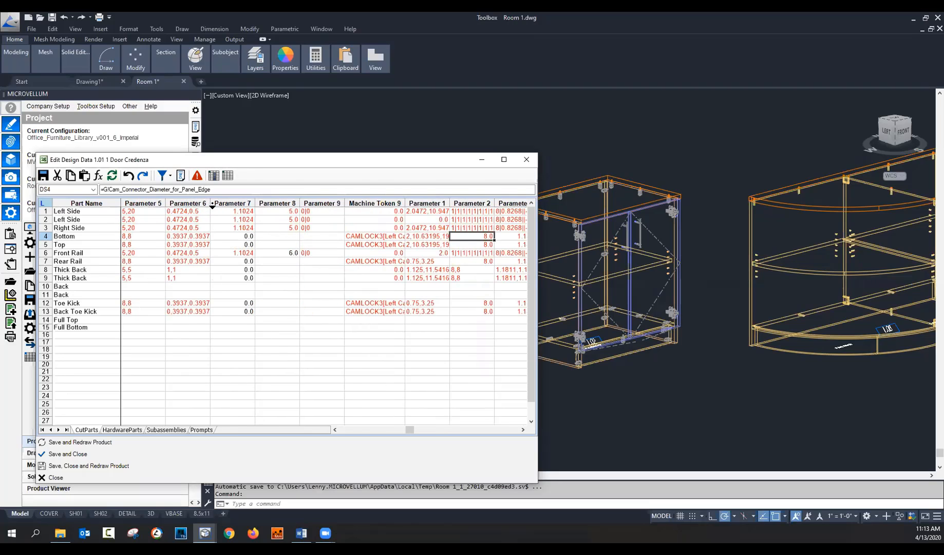
Step: Return to the Bottom part's Machine Token 9 cell and widen that column to show more of the CAMLOCK3 token
key(Left)
key(Left)
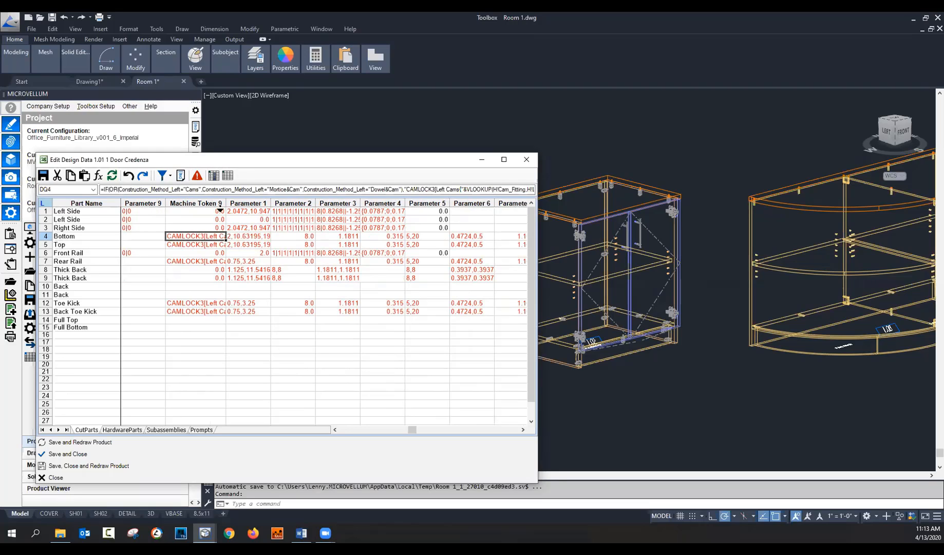
drag(226, 205, 273, 215)
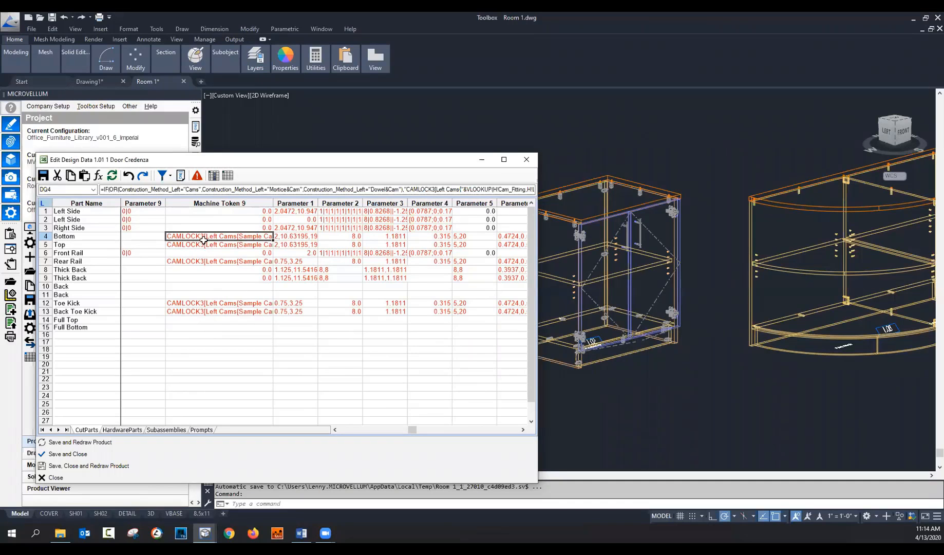
Step: Review the Bottom part's Machine Token 9 parameters up to Machine Token 10 and return to its Machine Token 9 cell
key(Right)
key(Right)
key(Right)
key(Right)
key(Right)
key(Right)
key(Right)
key(Right)
key(Right)
key(Right)
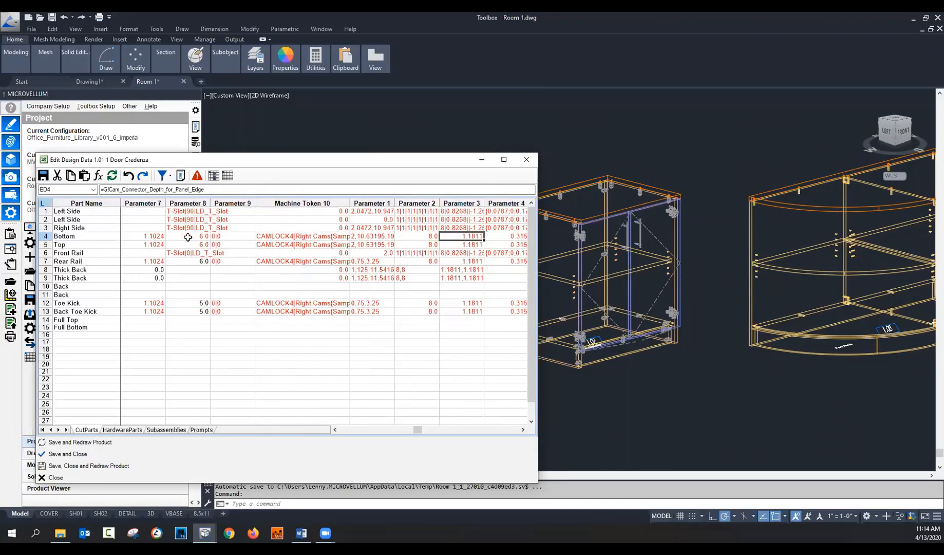
key(Left)
key(Left)
key(Left)
key(Left)
key(Left)
key(Left)
key(Left)
key(Left)
key(Left)
key(Left)
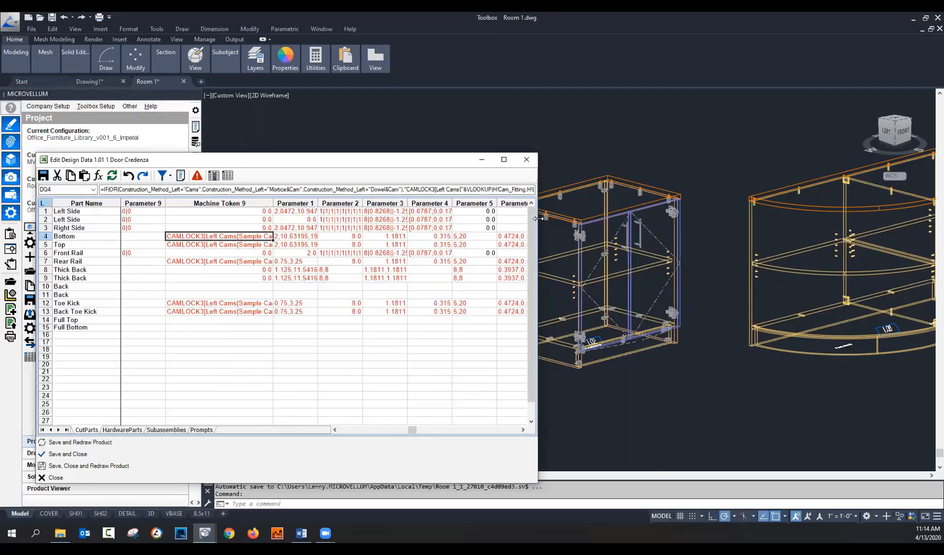
Step: Widen the Edit Design Data window and open the function arguments of VLOOKUP in the Bottom part's Machine Token 9 formula
drag(538, 218, 654, 218)
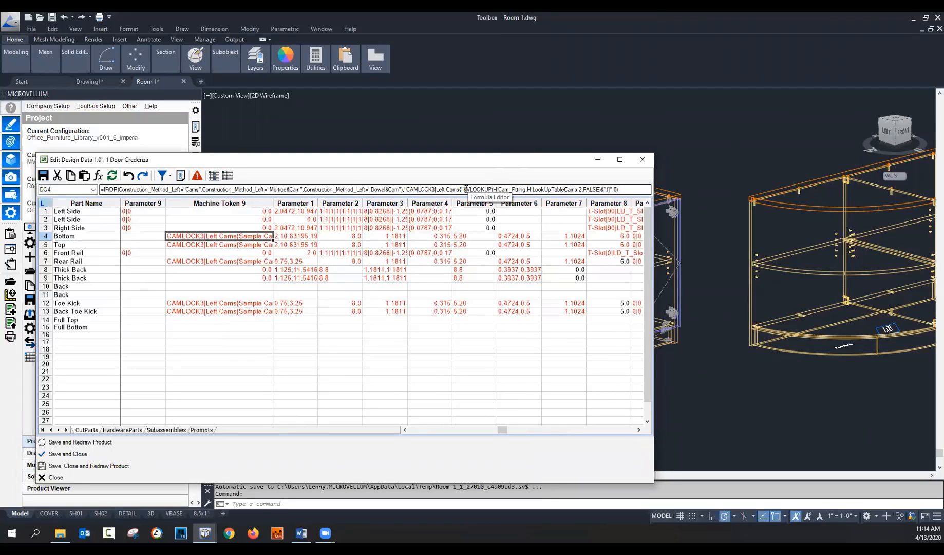
drag(467, 189, 493, 204)
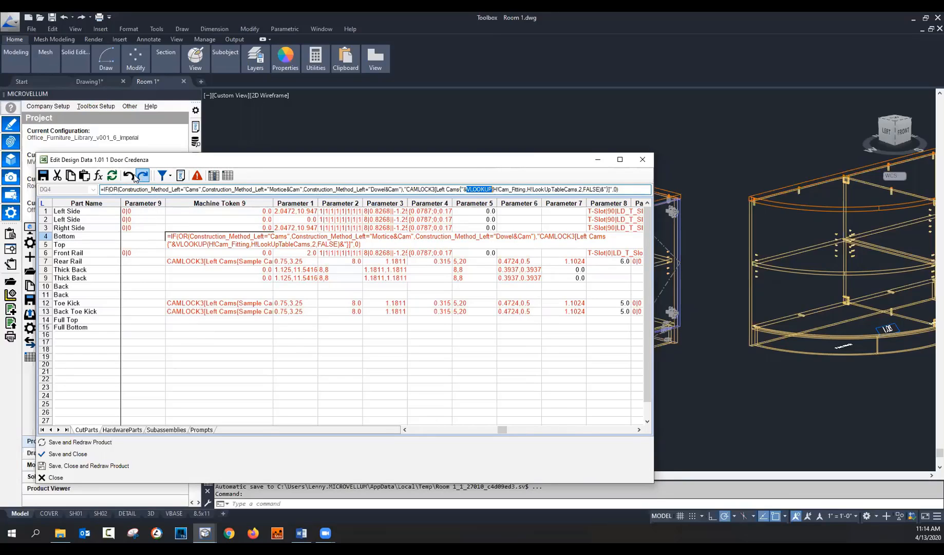
click(97, 176)
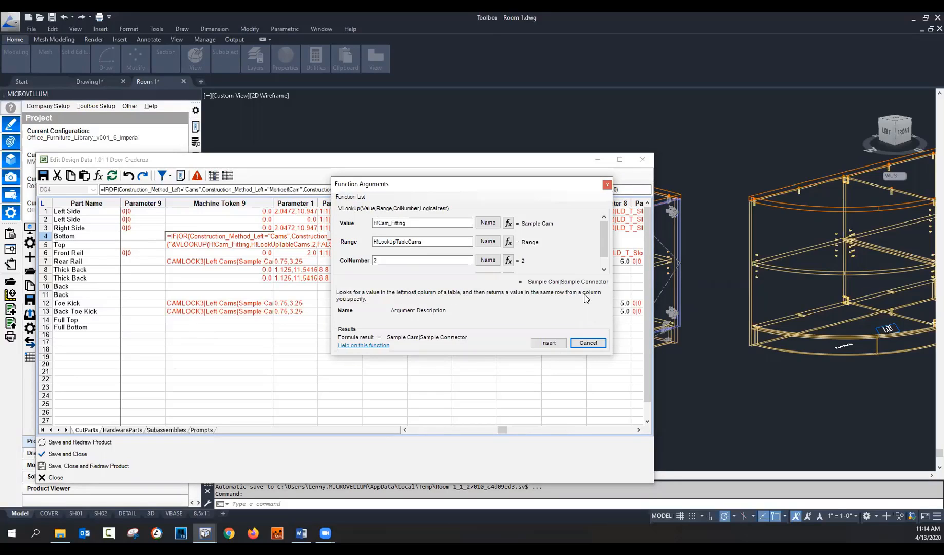
Step: Examine the VLOOKUP function's Range, ColNumber and Logical test arguments, cancel the arguments dialog and close the formula
click(424, 231)
click(422, 242)
click(417, 260)
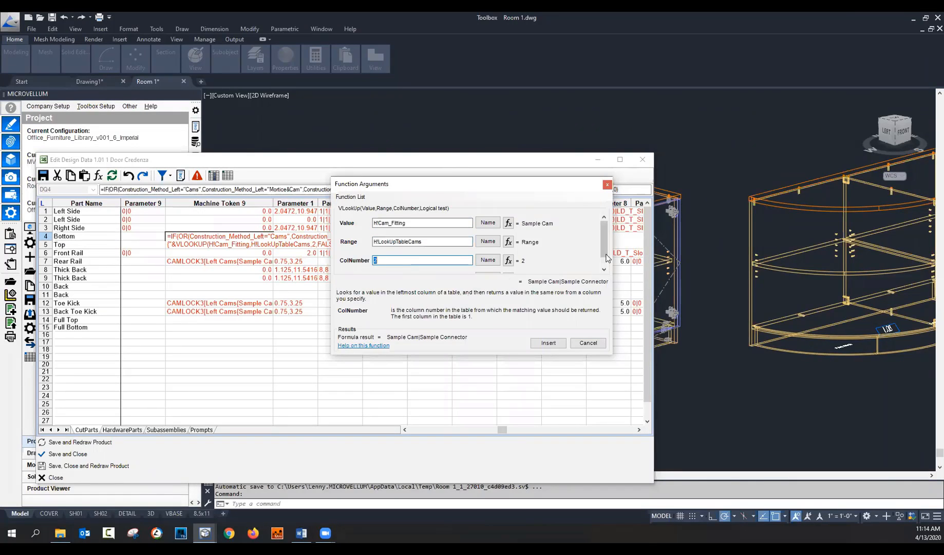
drag(605, 254, 604, 270)
click(435, 266)
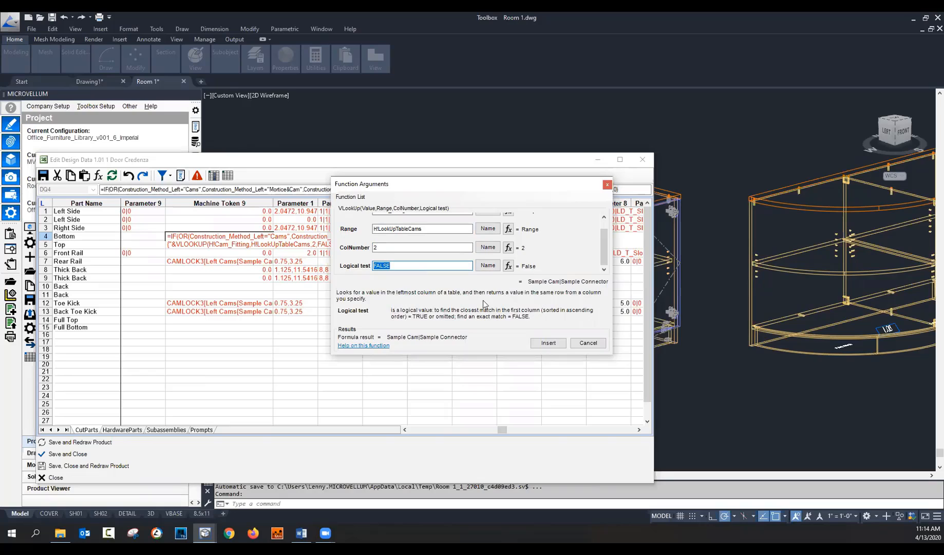
key(shift+Tab)
key(shift+Tab)
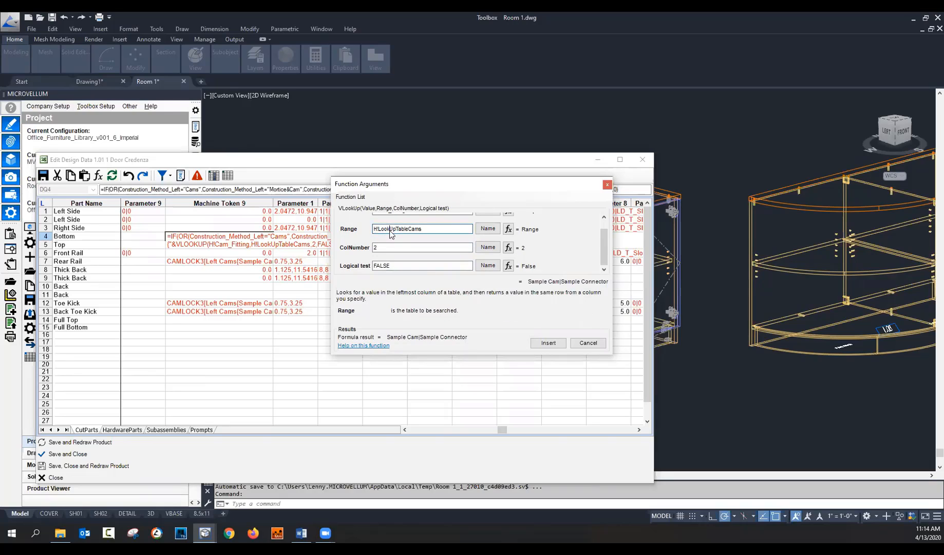
drag(605, 261, 611, 234)
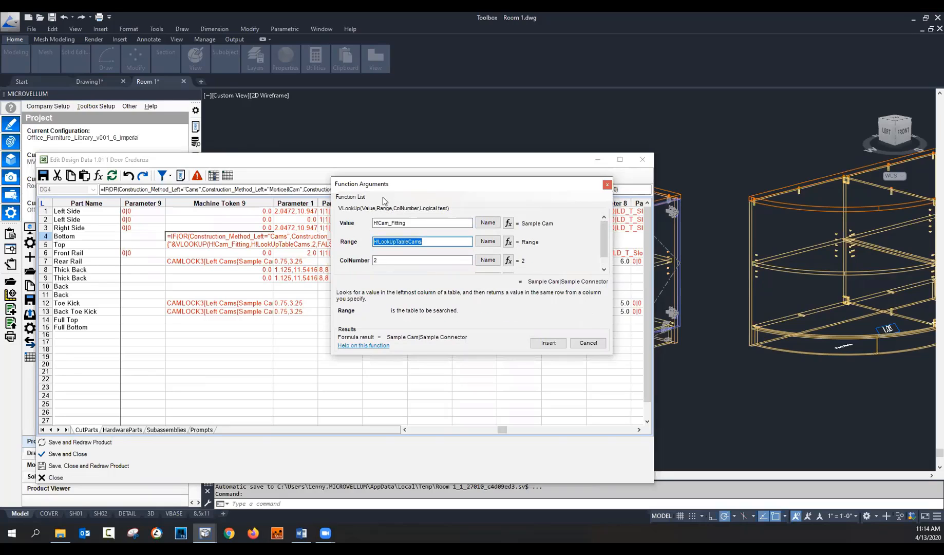
click(586, 342)
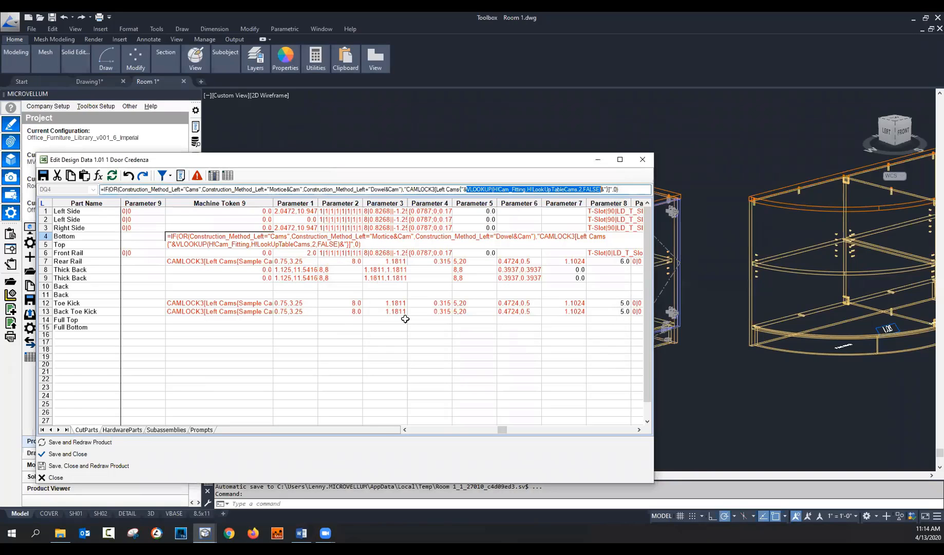
key(Return)
Step: Open the function arguments for the empty Machine Token 9 cell in row 23 and browse the function categories through Conversion
click(222, 381)
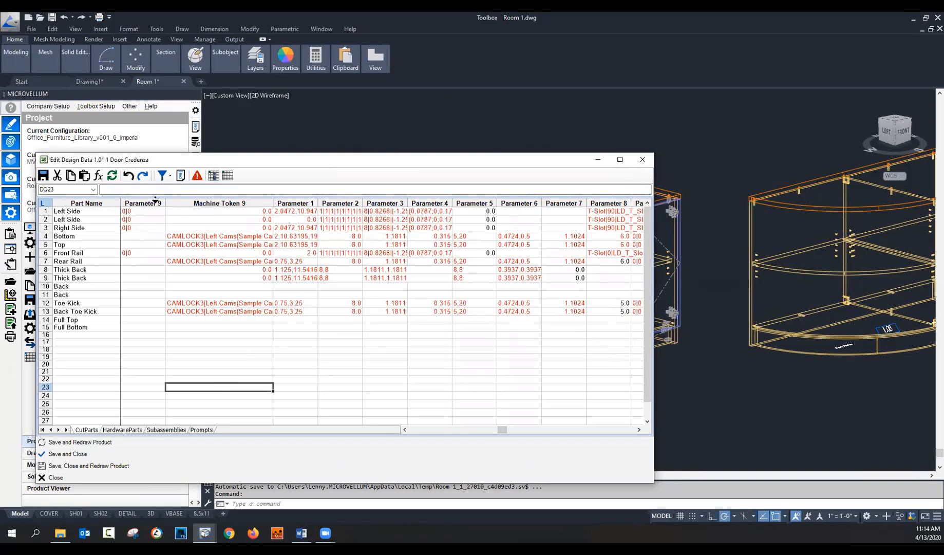
click(98, 176)
click(360, 199)
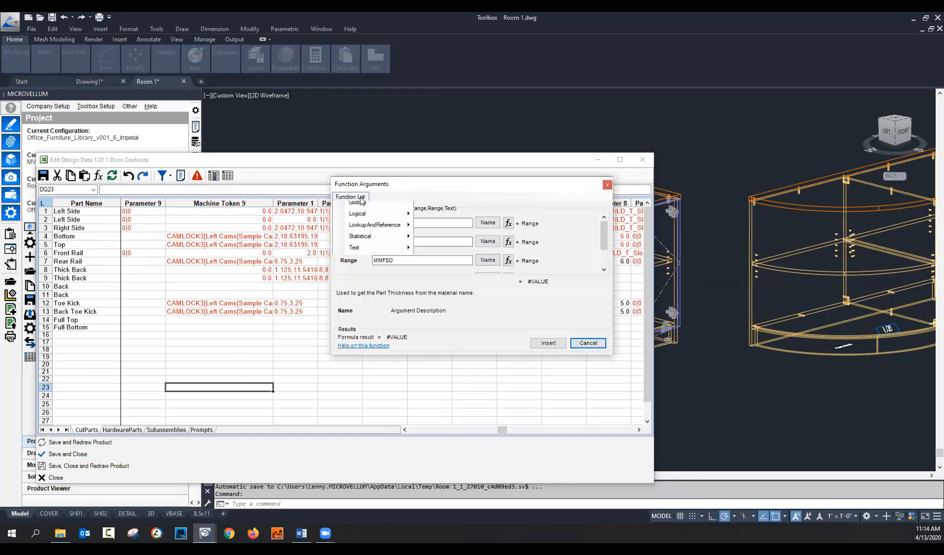
mouse_move(358, 209)
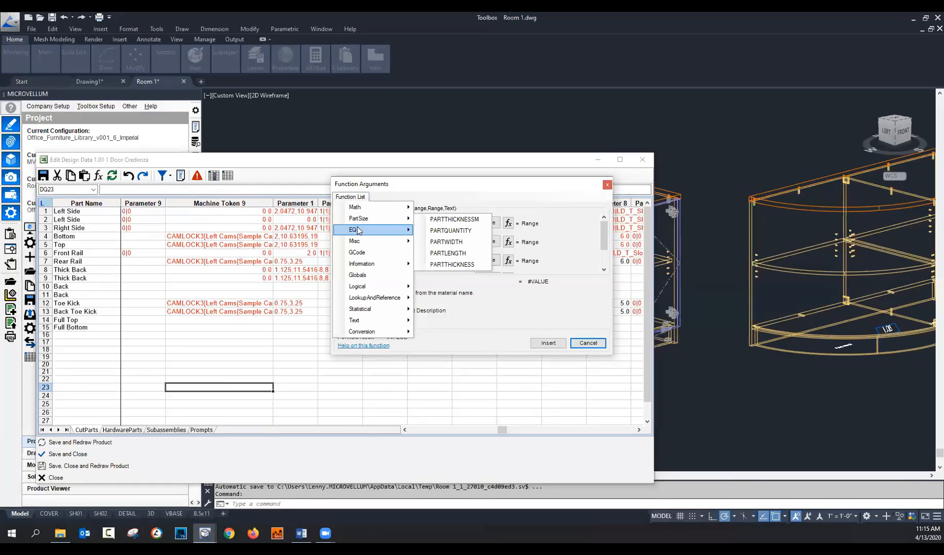
mouse_move(355, 242)
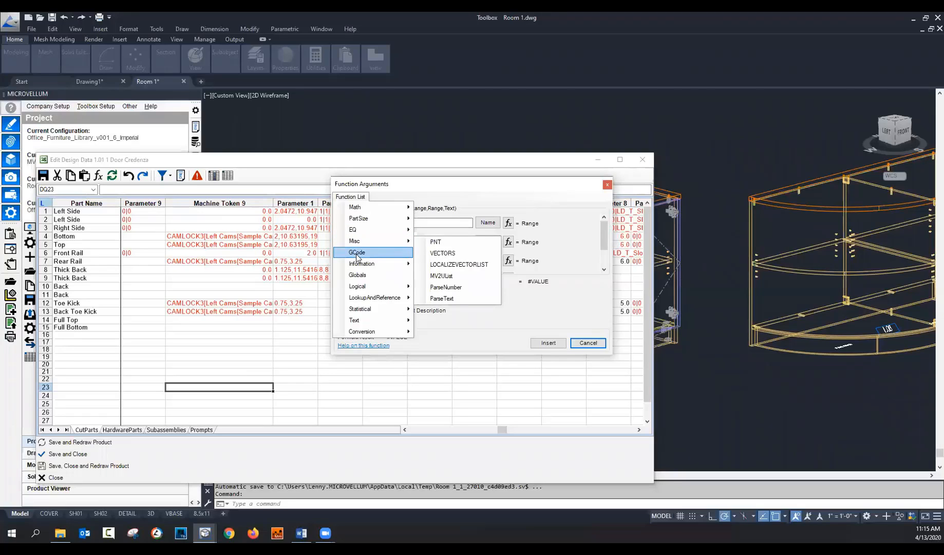
mouse_move(356, 265)
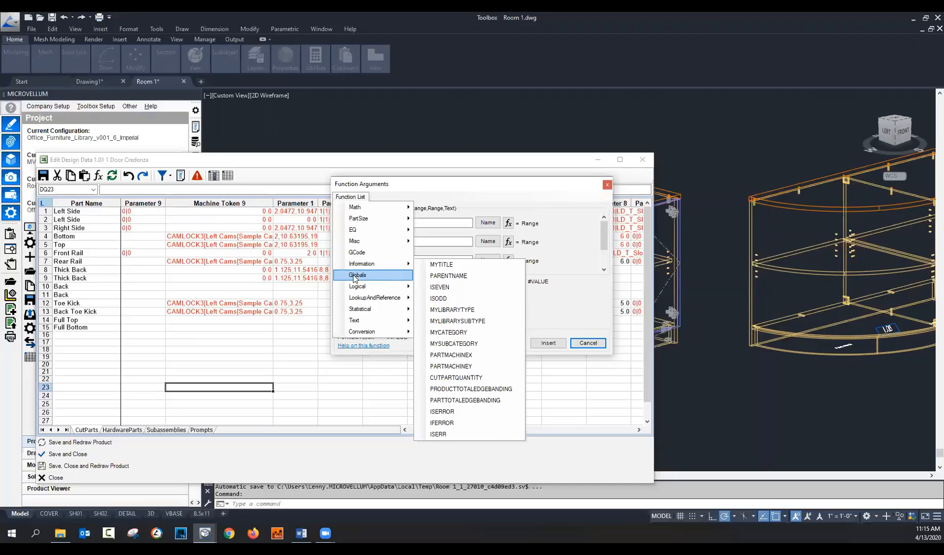
mouse_move(355, 288)
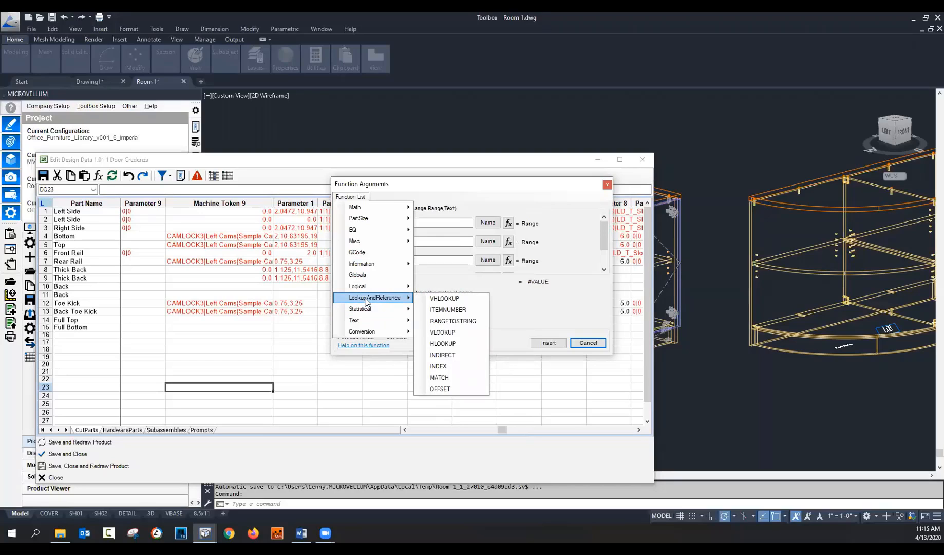
mouse_move(360, 324)
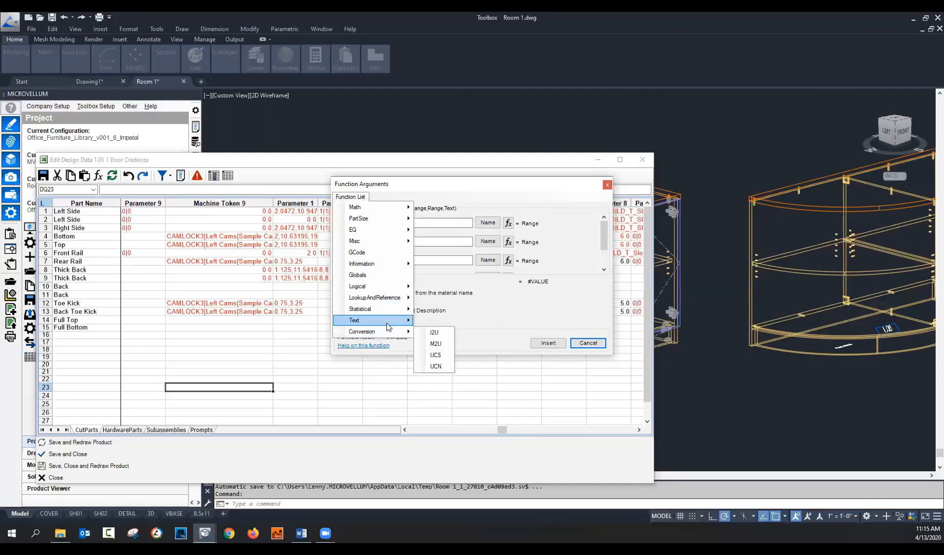
mouse_move(391, 332)
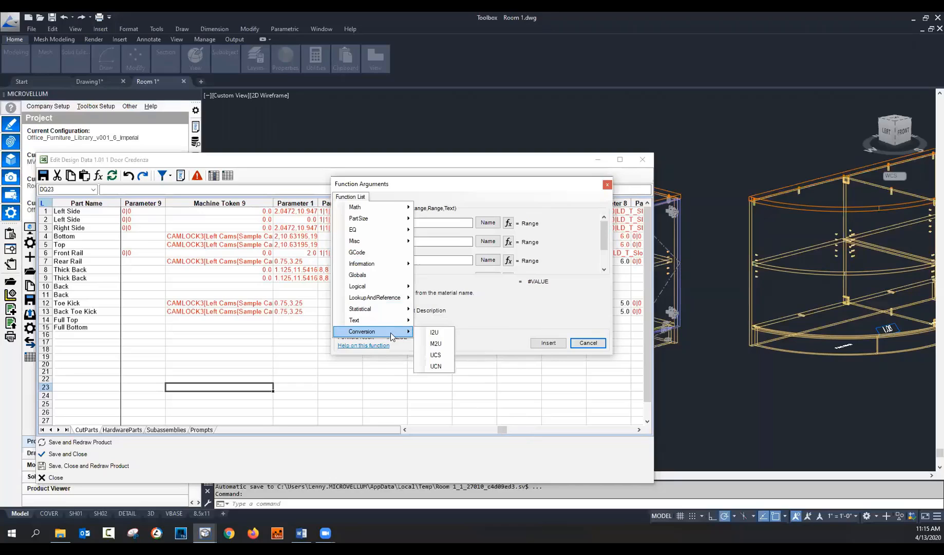
Step: Insert the I2U conversion function into the row 23 cell with 5 as the imperial value, keeping 4 as the second number
click(435, 333)
click(388, 225)
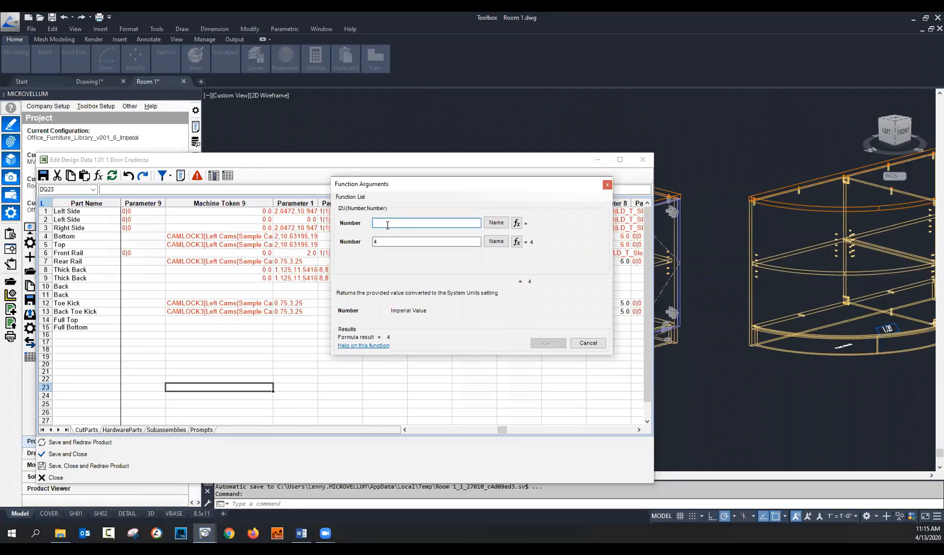
text(5)
click(547, 343)
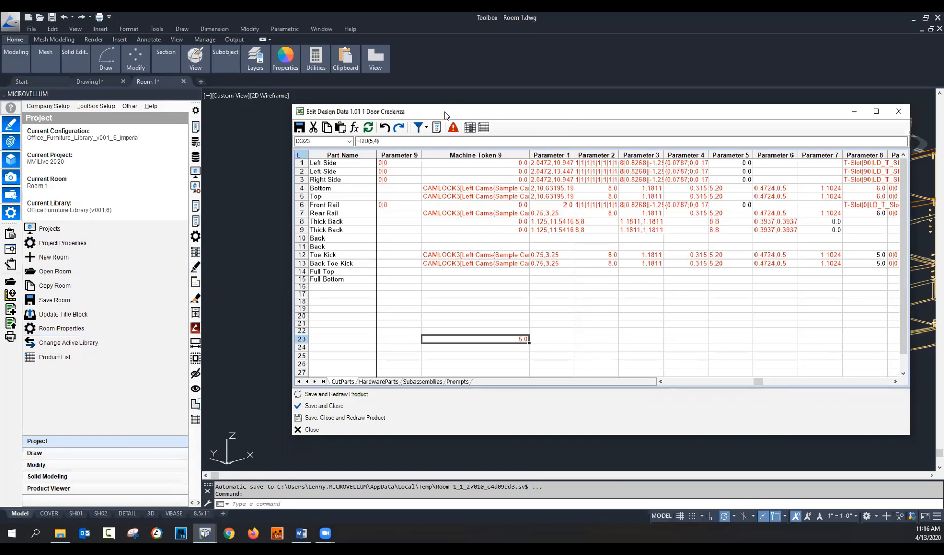
Step: Move the Edit Design Data window aside and look over the first CutParts columns and the Prompts sheet, ending on CutParts
drag(444, 115, 301, 116)
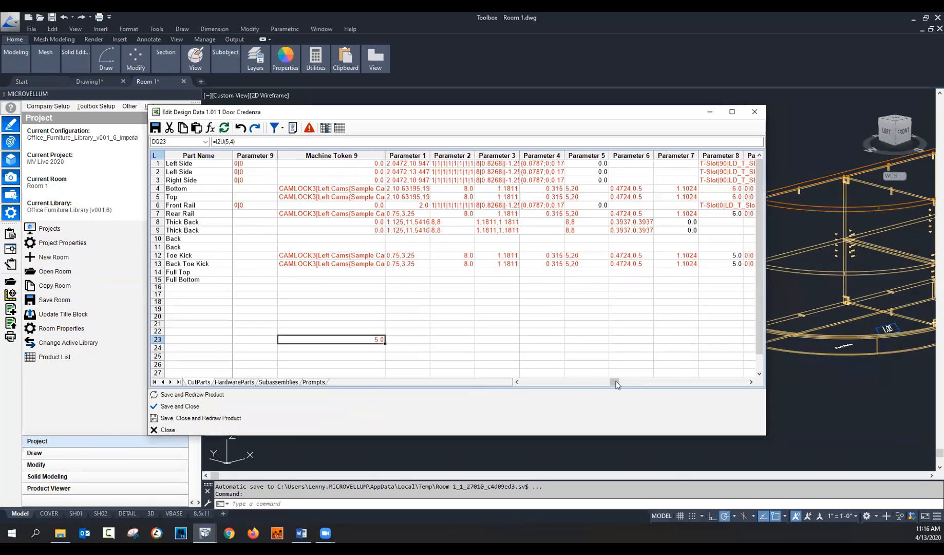
click(517, 382)
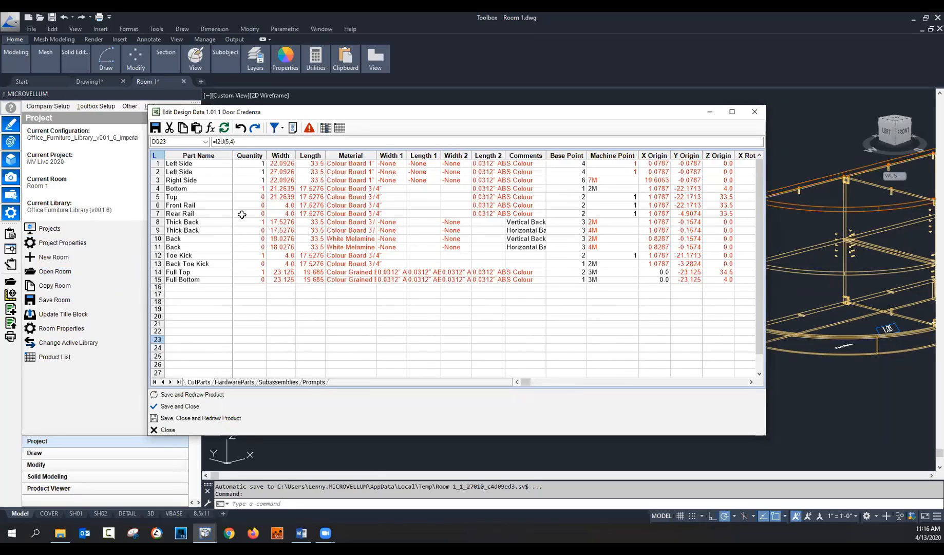
click(311, 382)
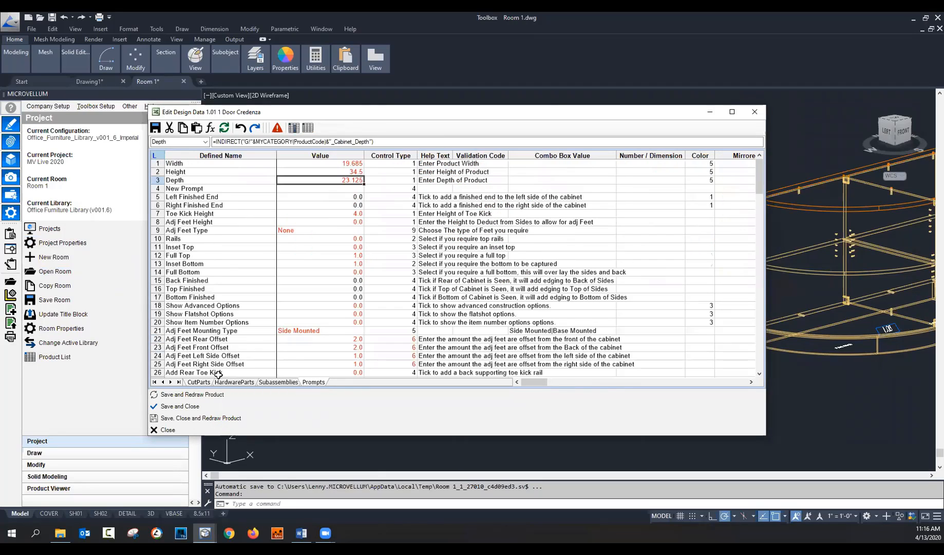
click(202, 382)
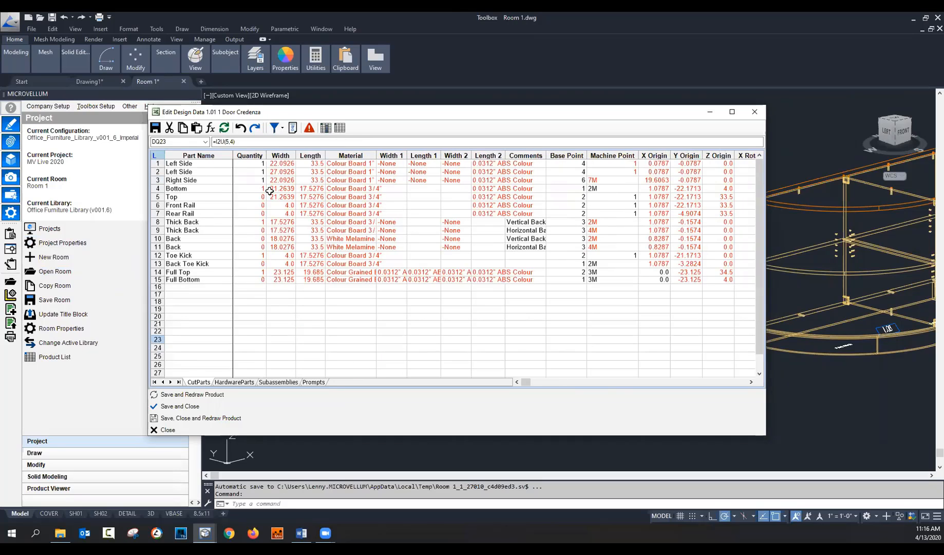
Step: Open the design data in Workbook Designer and maximize the L workbook
click(340, 128)
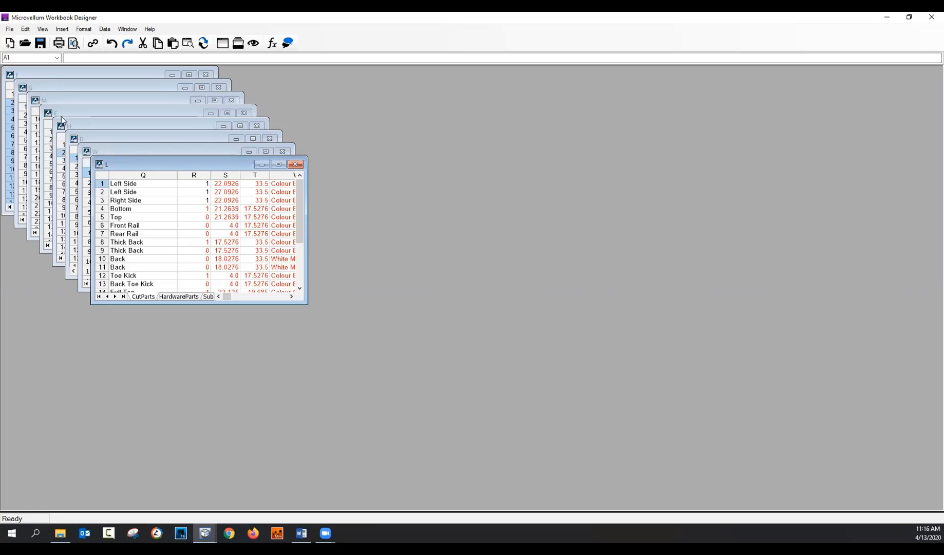
double_click(112, 165)
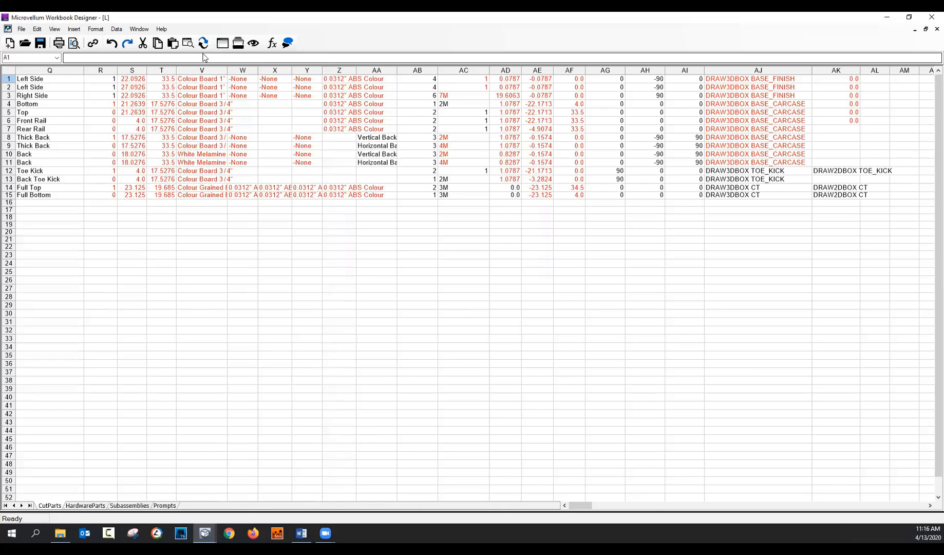
Step: View the G and W workbooks and return to the L workbook
click(139, 30)
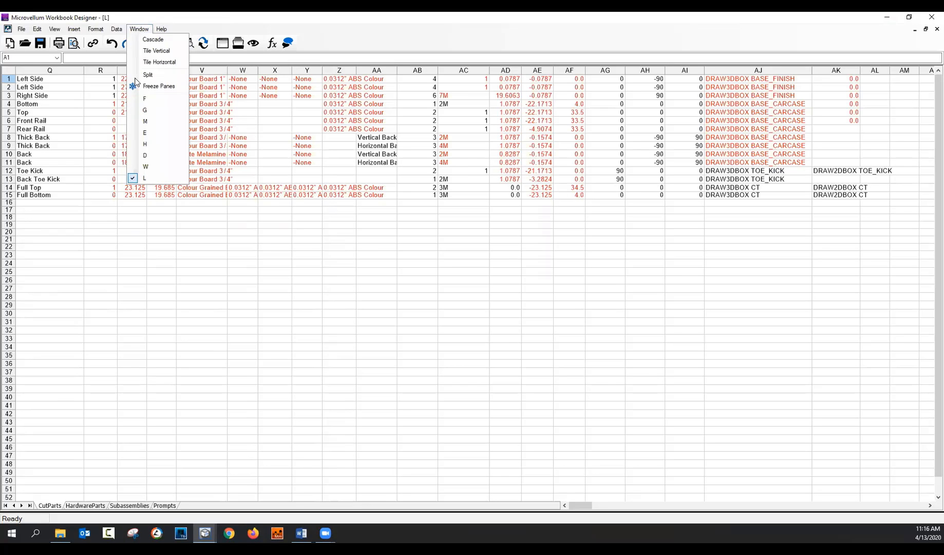
click(145, 109)
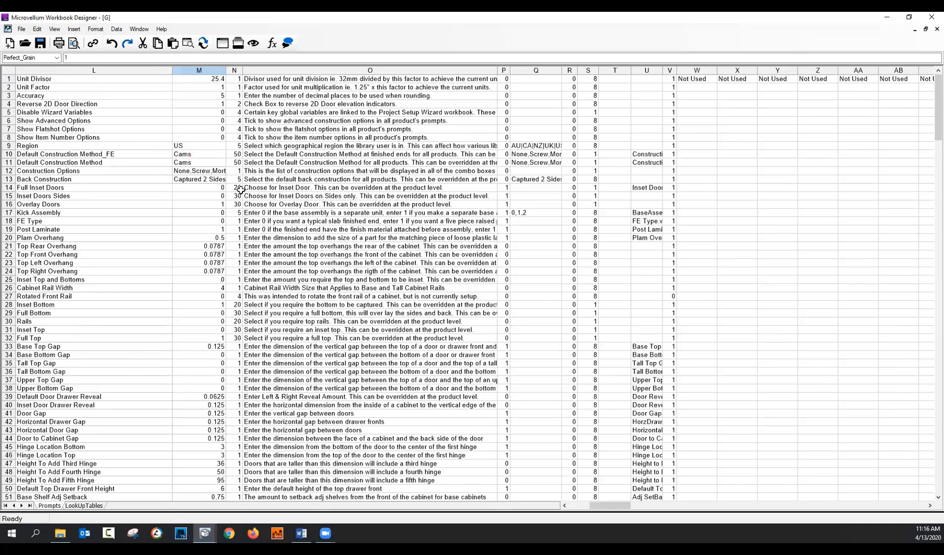
click(139, 29)
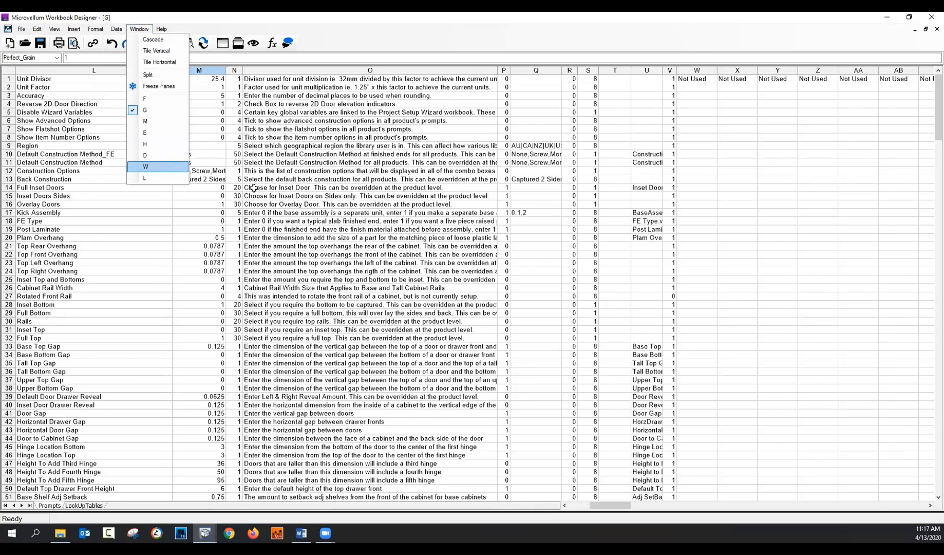
click(153, 166)
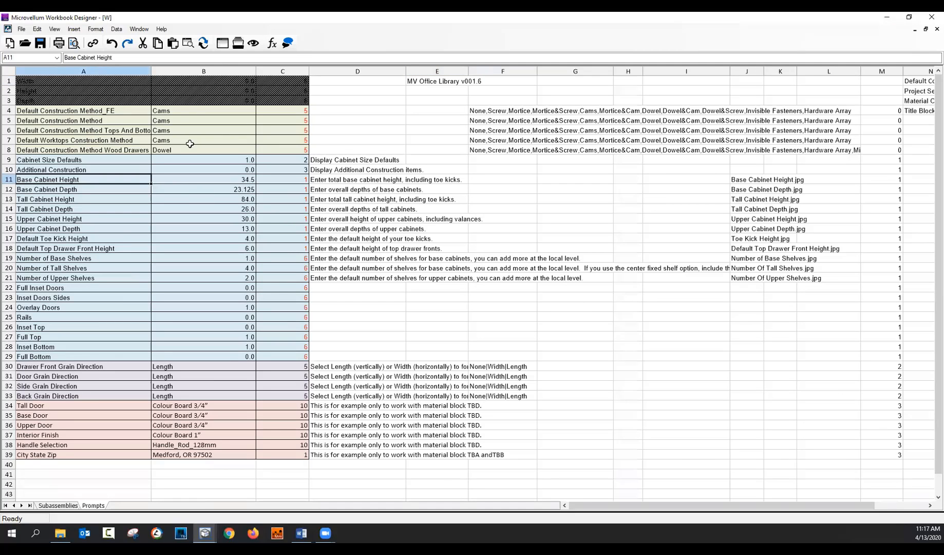
click(139, 30)
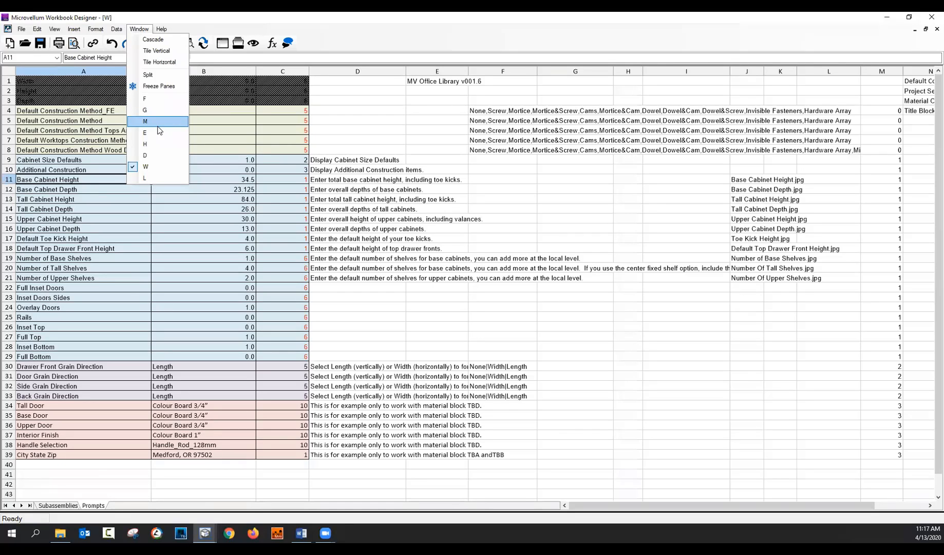
click(167, 178)
Step: Check the Right Side width formula and highlight the G!Mortice_Depth reference in the Bottom length formula, leaving both formulas unedited
click(139, 97)
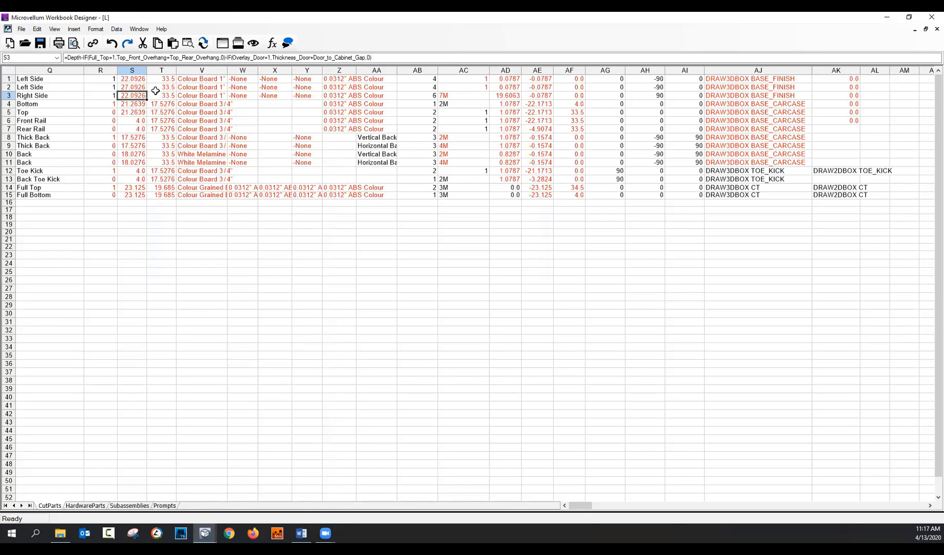
click(163, 103)
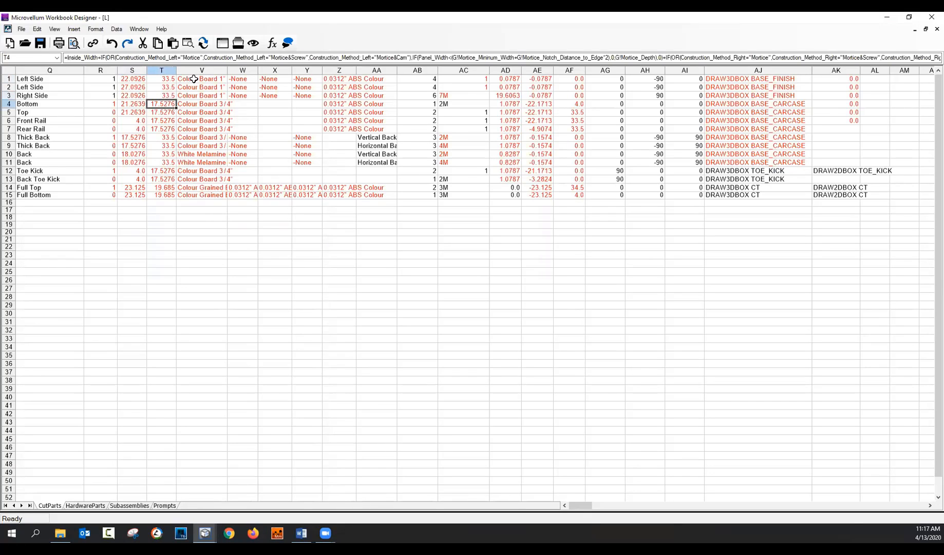
click(455, 58)
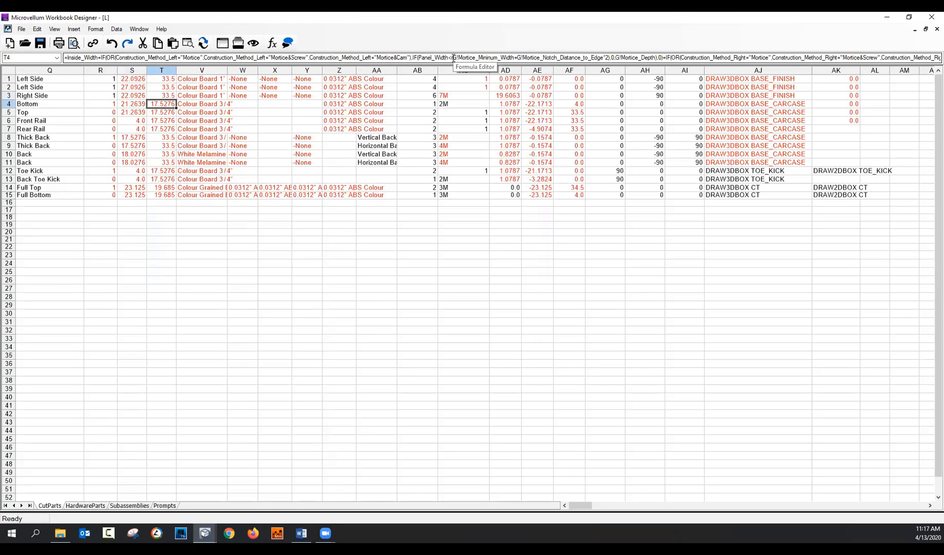
drag(454, 58, 464, 60)
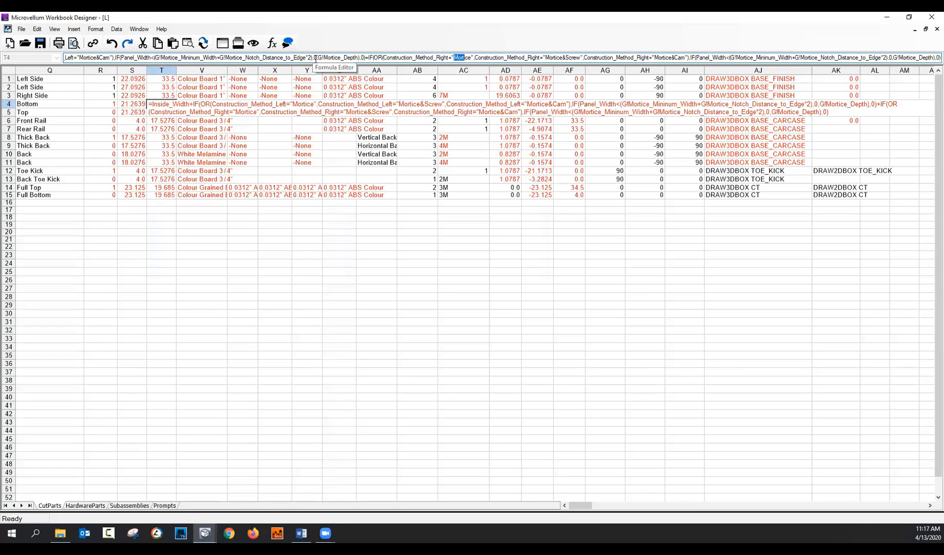
drag(318, 57, 358, 74)
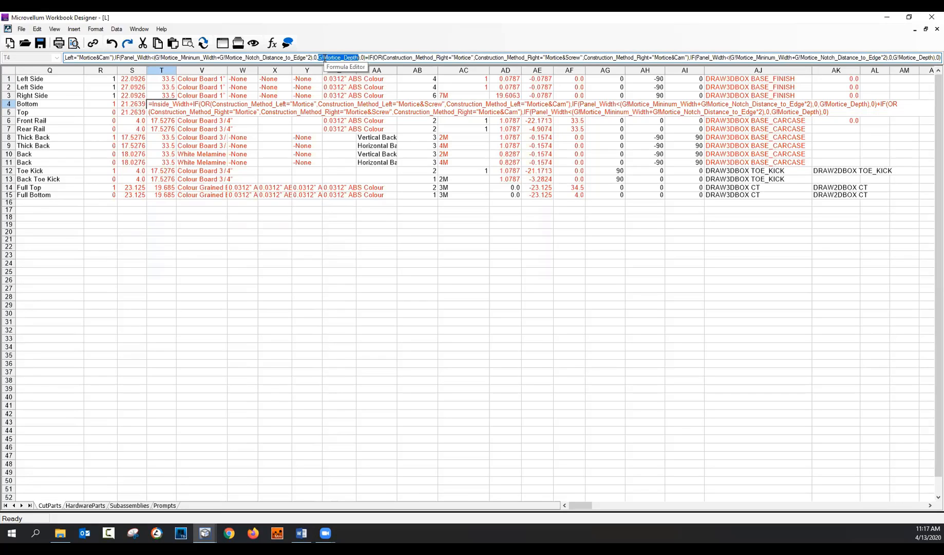
click(324, 57)
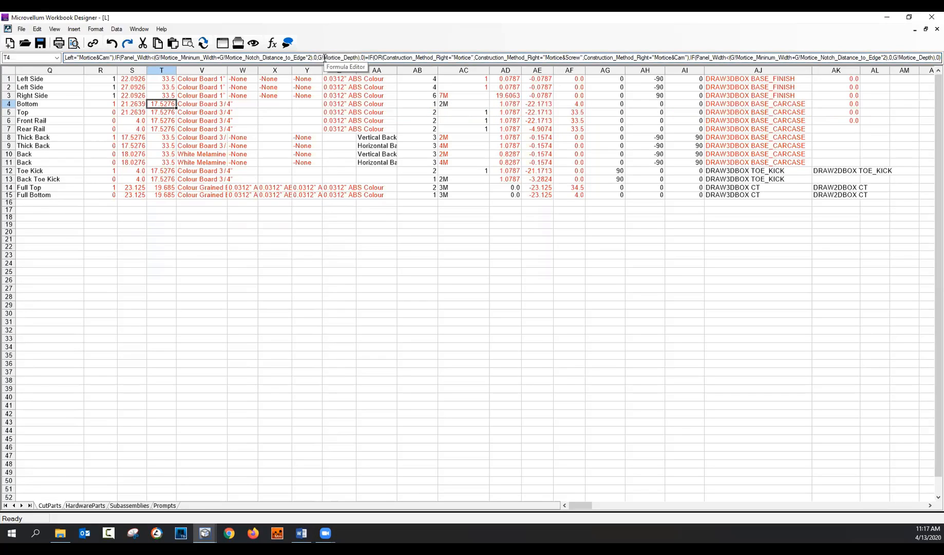
Step: Locate the Mortice_Depth prompt in the G workbook by its defined name and return to the L workbook
click(140, 29)
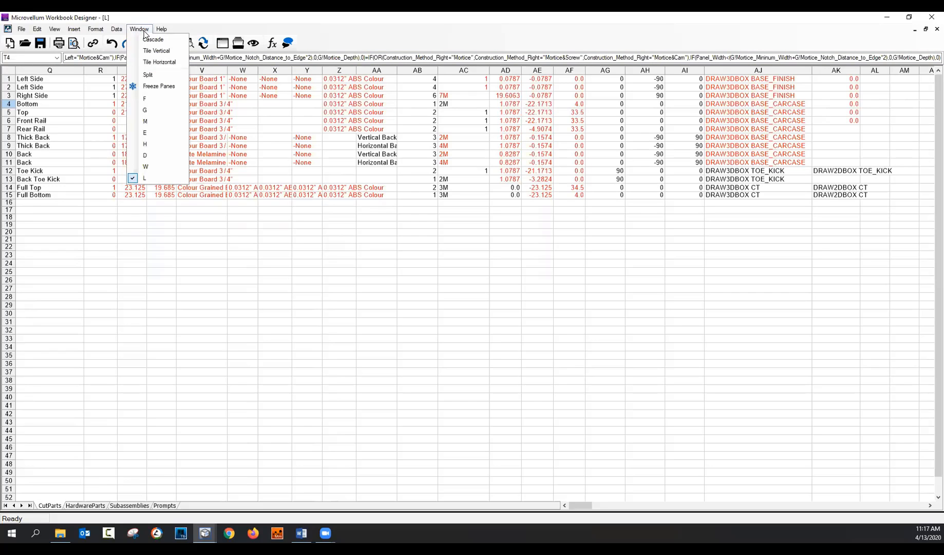
click(145, 110)
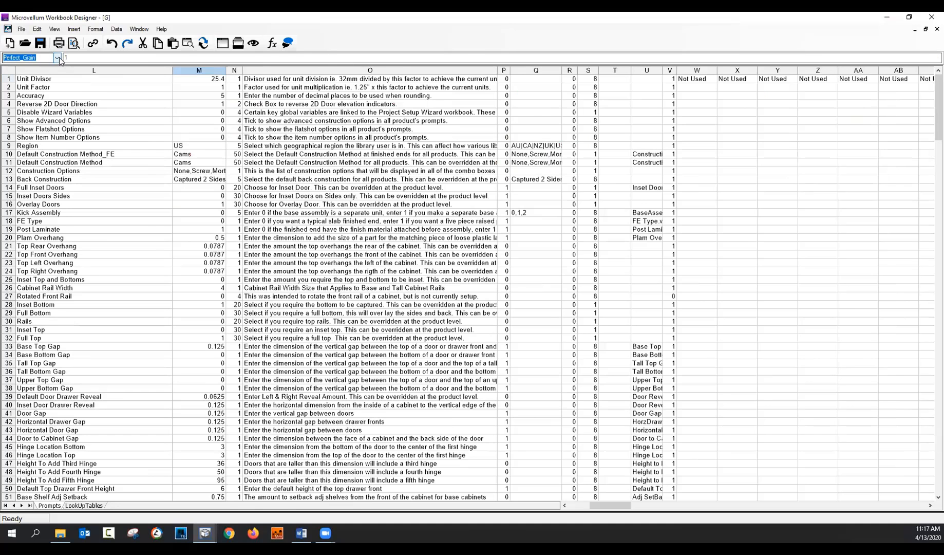
click(59, 58)
drag(138, 202, 138, 189)
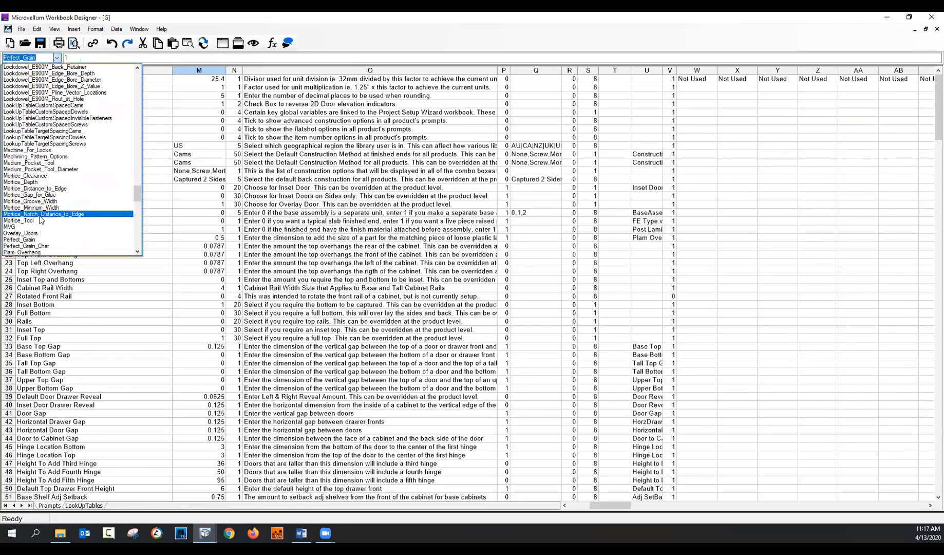
click(57, 182)
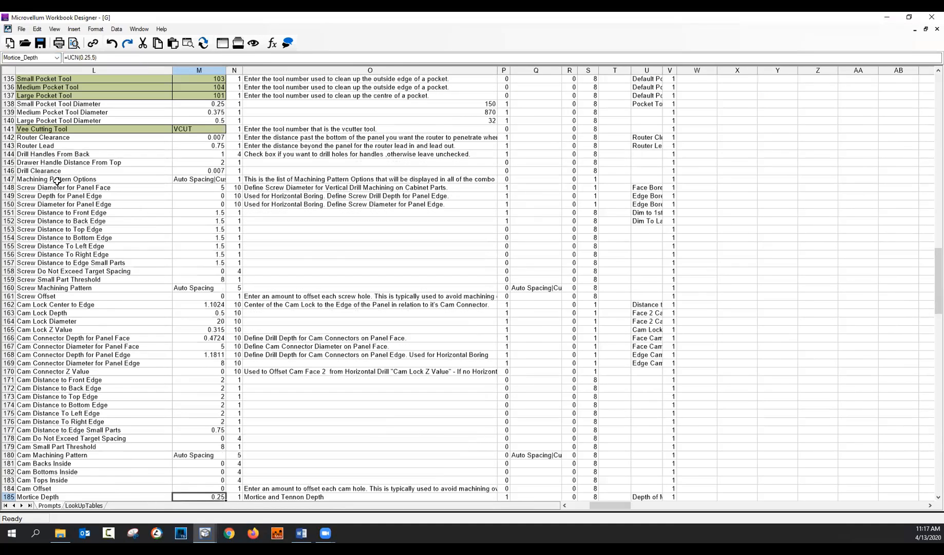
scroll(198, 334, down, 7)
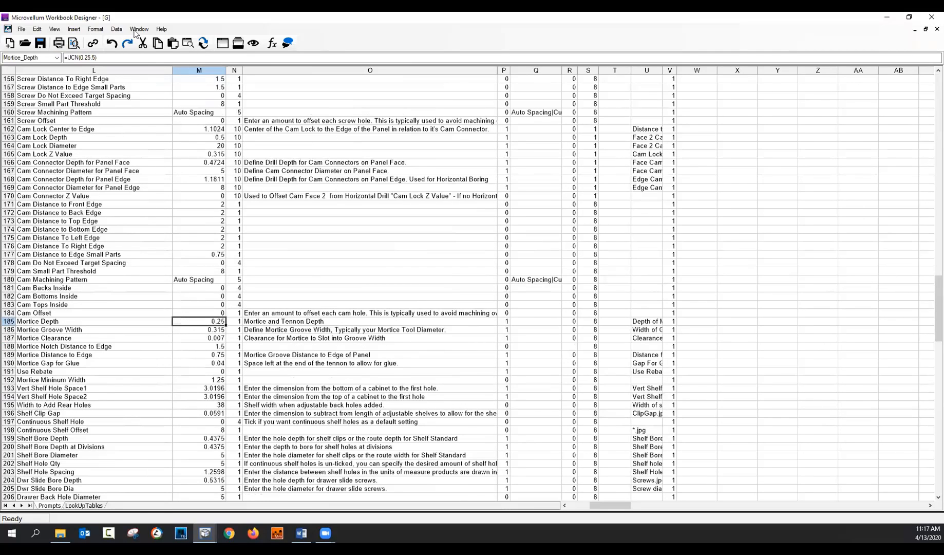
click(135, 30)
click(145, 175)
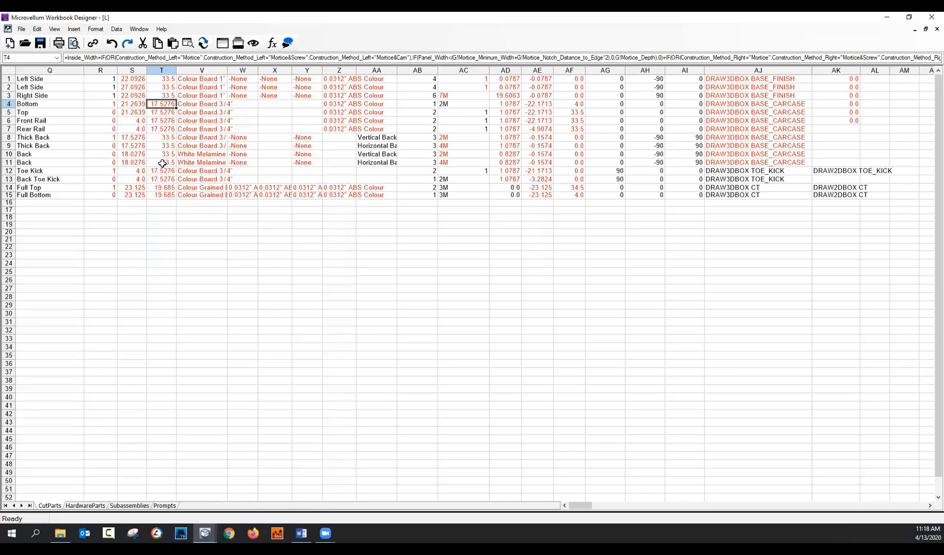
Step: Select the Dowels Target Spacing table values, C202:D221, on the G workbook's LookUpTables sheet
click(139, 29)
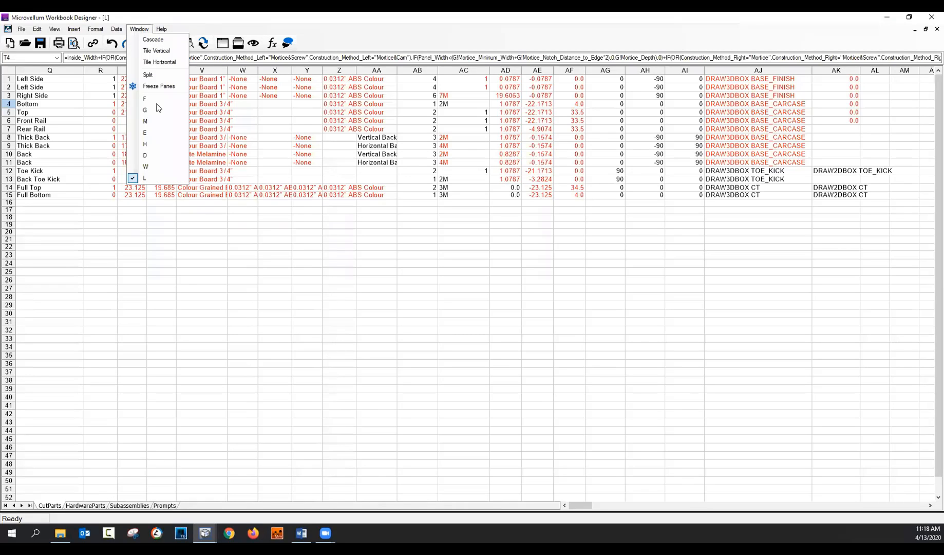
click(158, 111)
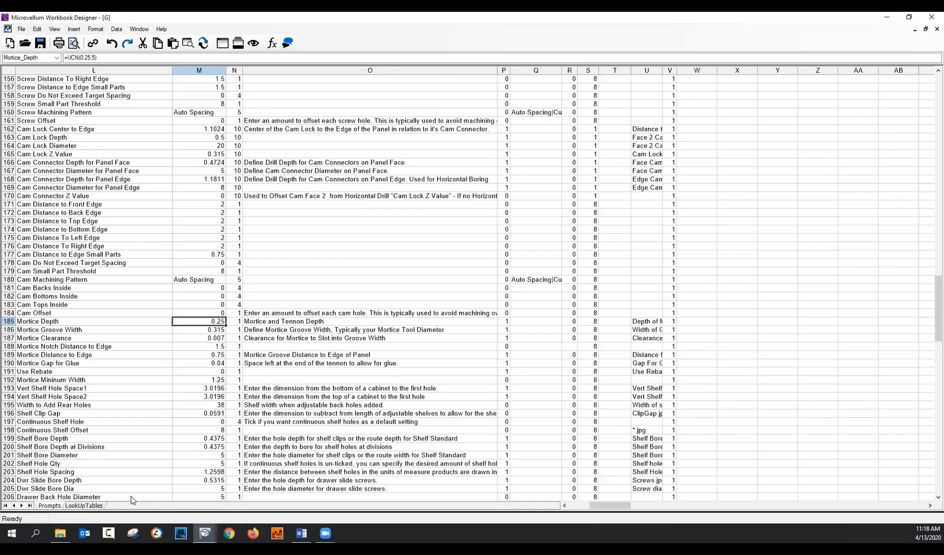
click(84, 506)
click(154, 153)
scroll(208, 298, up, 5)
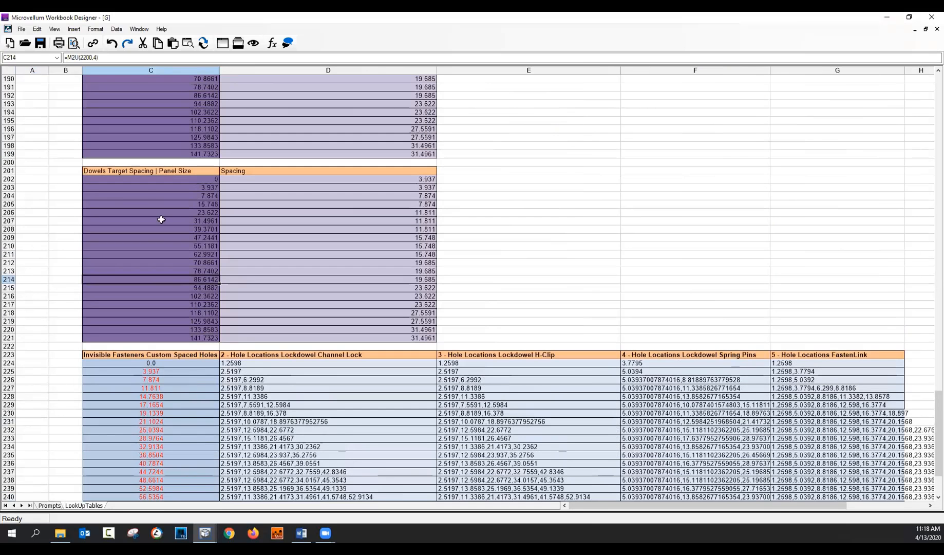
drag(152, 180, 371, 337)
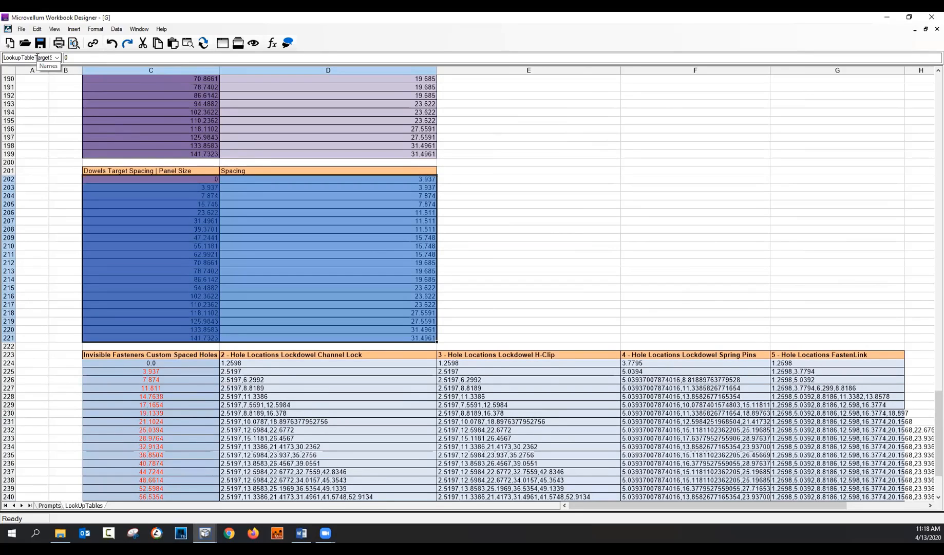
Step: Open the Name Manager, widen its Name column and inspect the cell references of Accuracy and Drawer_Back_Hole_Depth
click(238, 44)
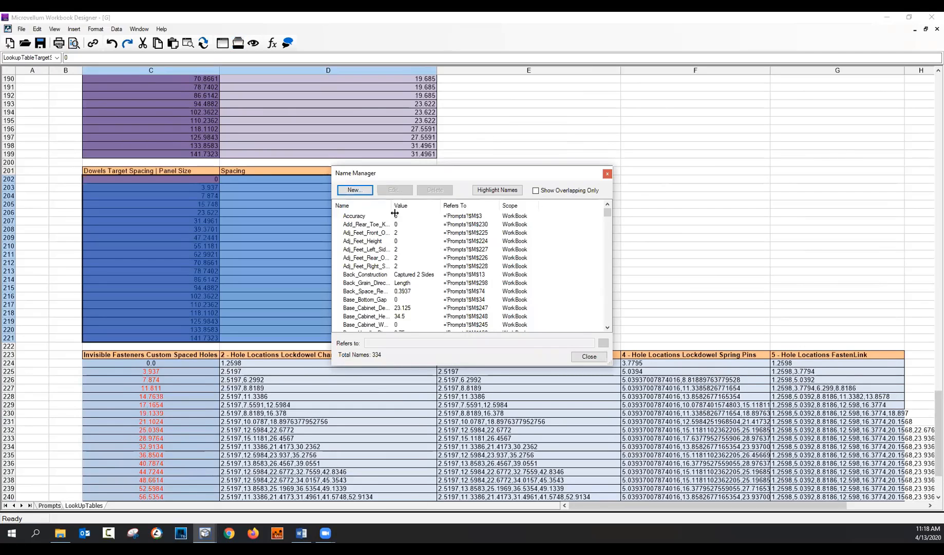
drag(391, 205, 427, 225)
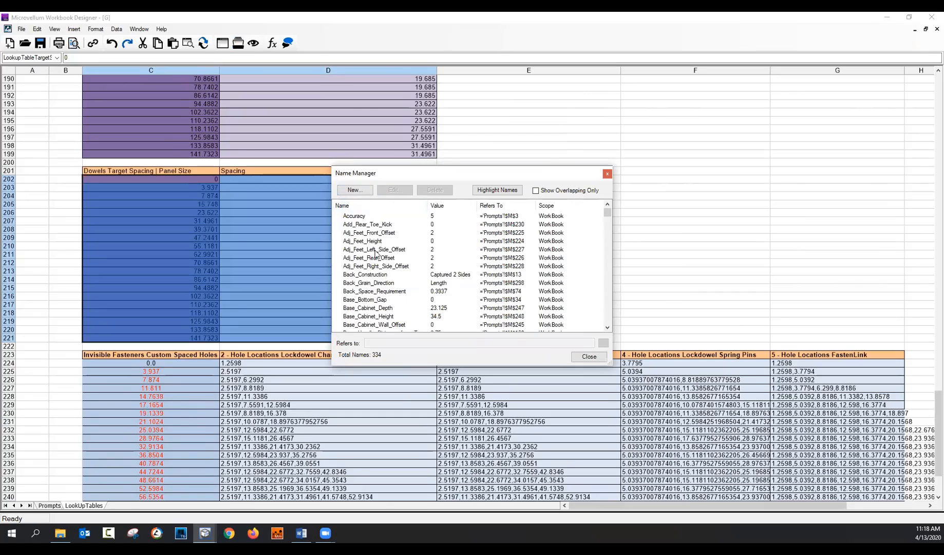
click(367, 217)
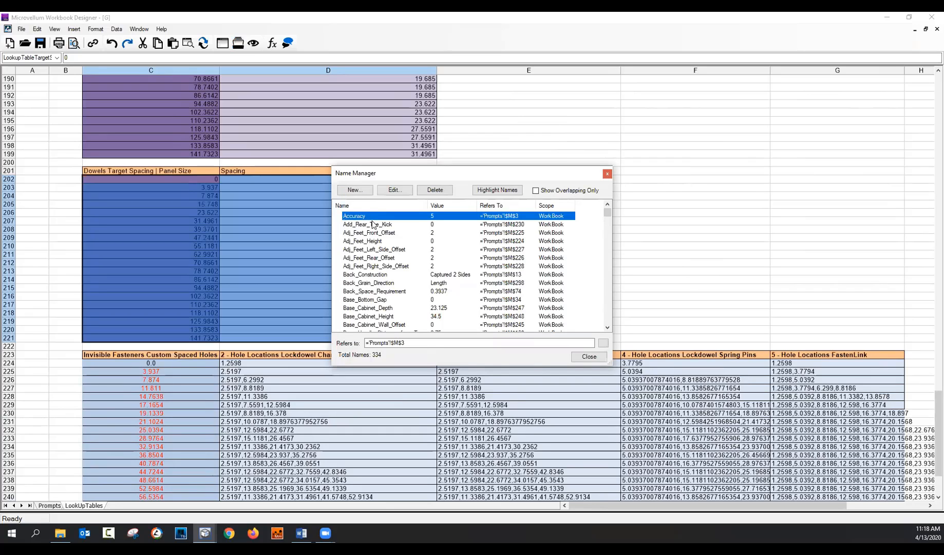
click(410, 343)
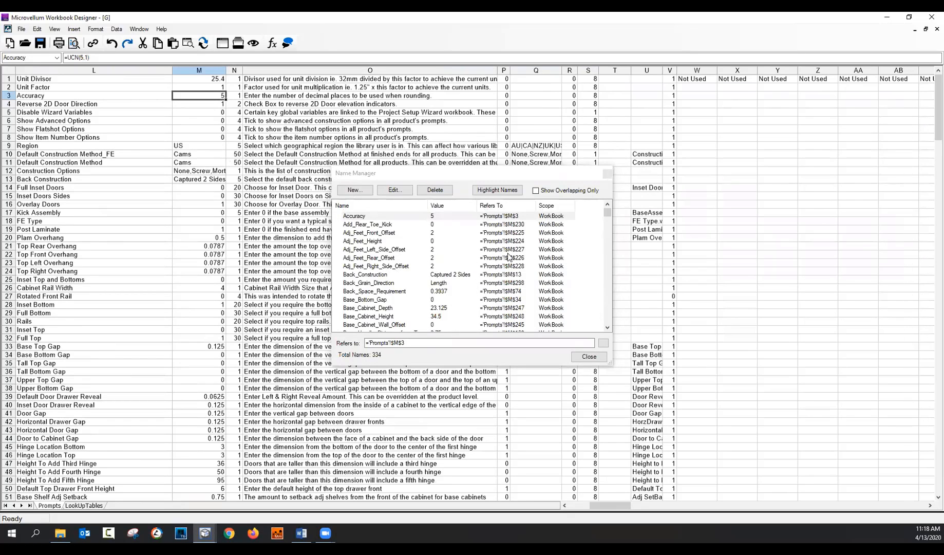
drag(609, 220, 615, 244)
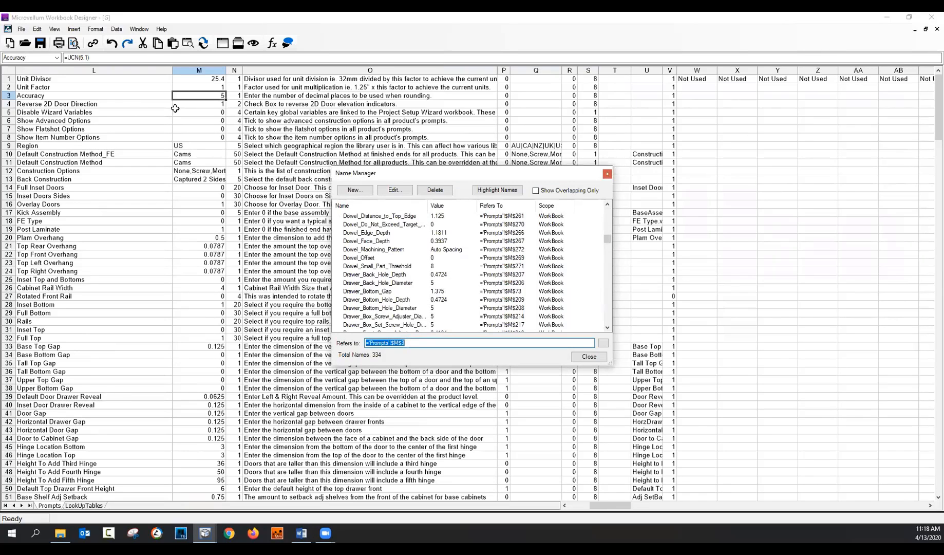
click(510, 278)
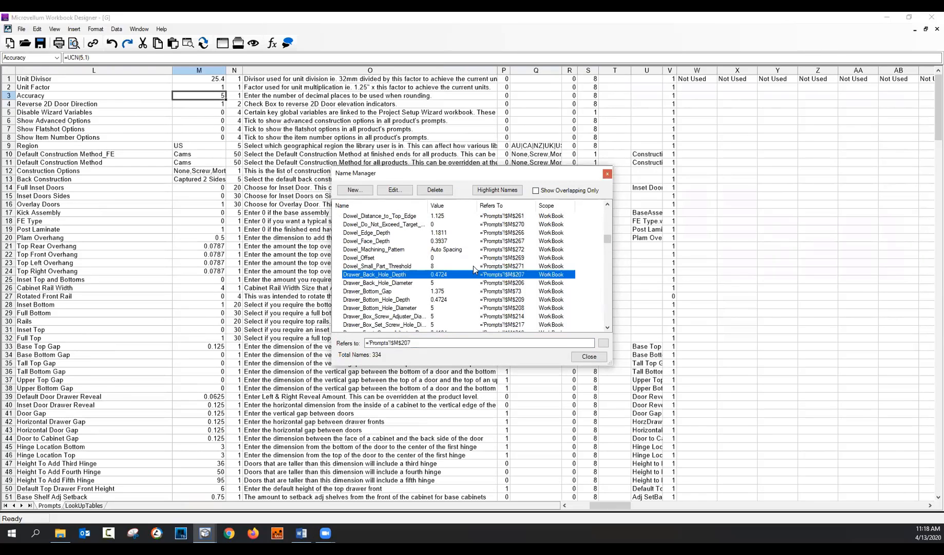
Step: Restrict the Name Manager to overlapping names and locate the cell that Dowel_Dia refers to
click(536, 191)
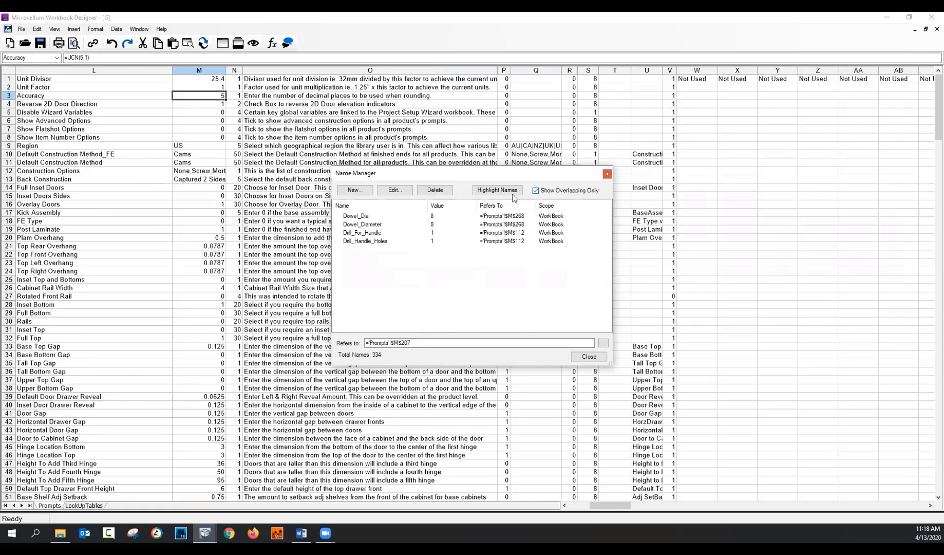
click(371, 217)
click(409, 342)
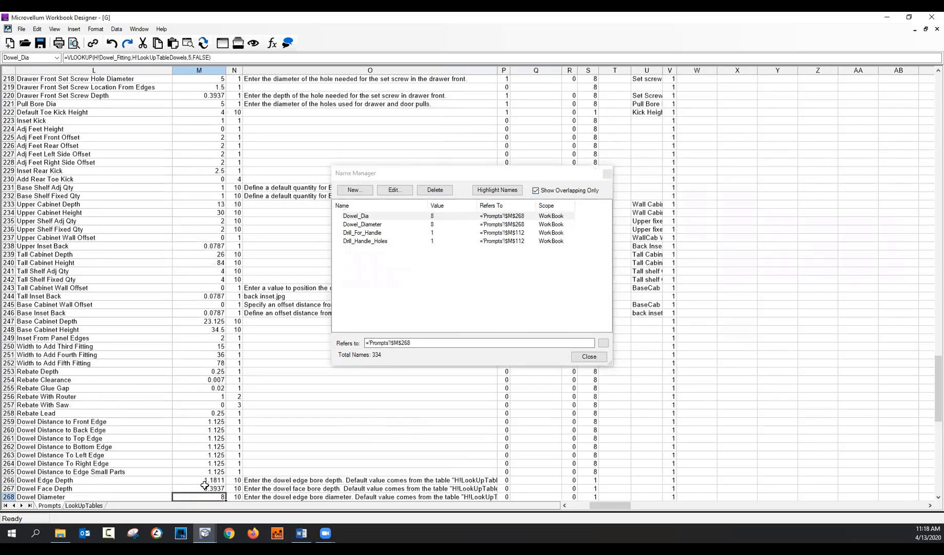
Step: Check which cell the overlapping name Dowel_Diameter refers to and lift the overlapping-only restriction in the Name Manager
scroll(205, 483, down, 5)
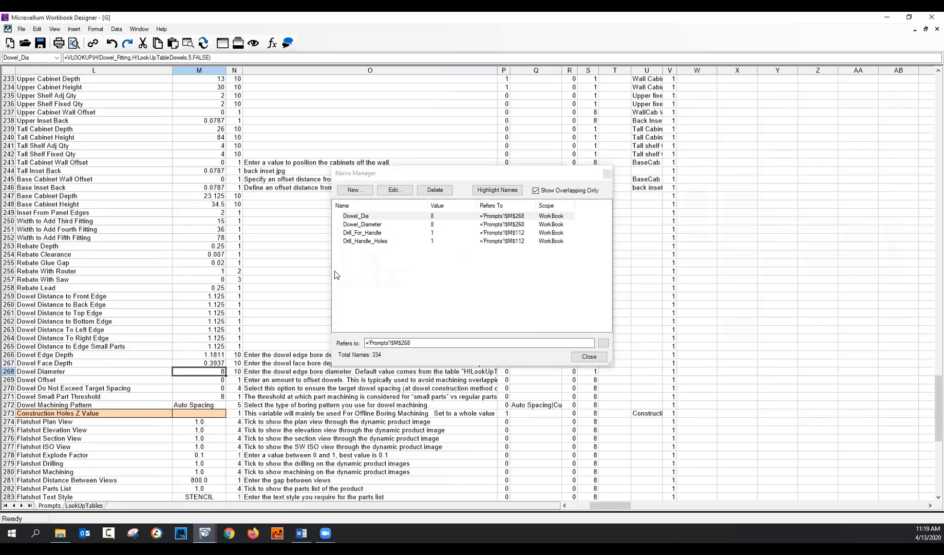
click(377, 224)
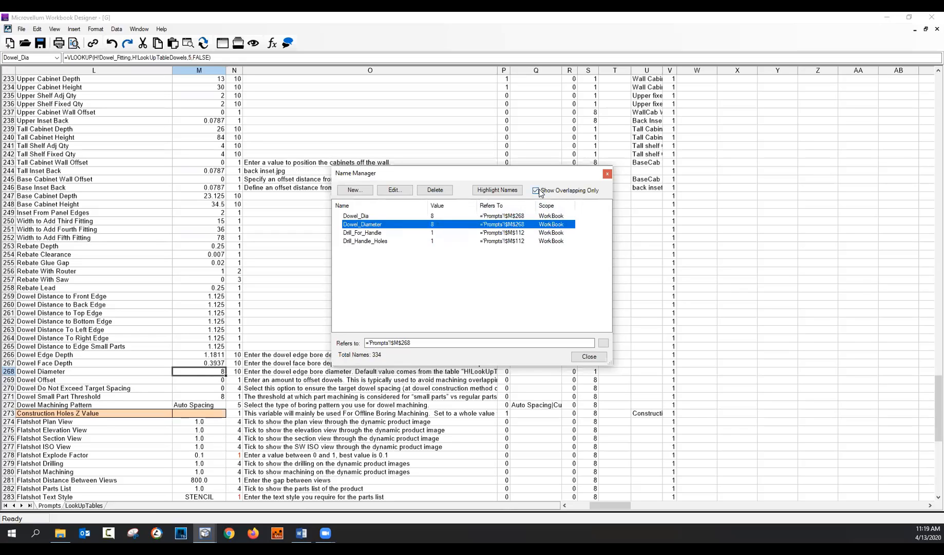
click(539, 192)
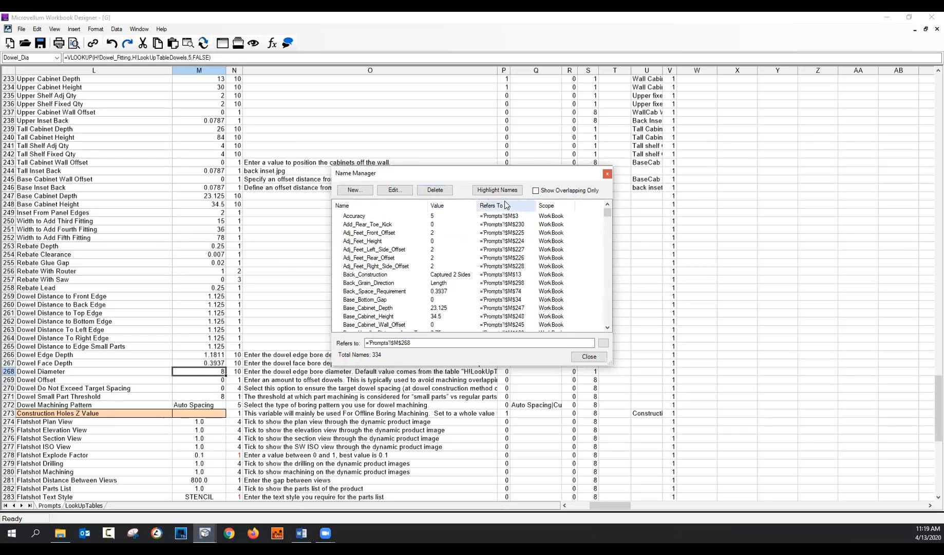
Step: Inspect the Back_Construction name's definition in its edit dialog, leaving it without changes
click(391, 275)
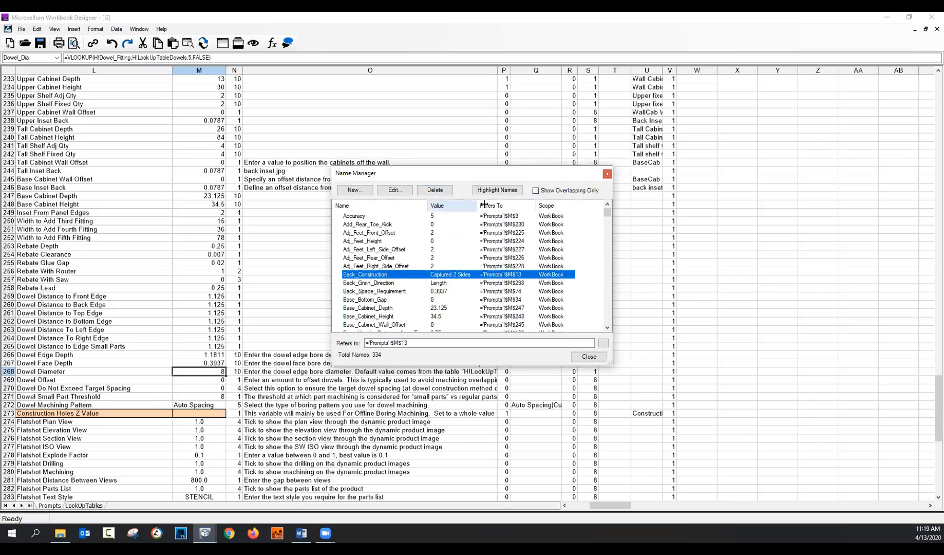
click(393, 190)
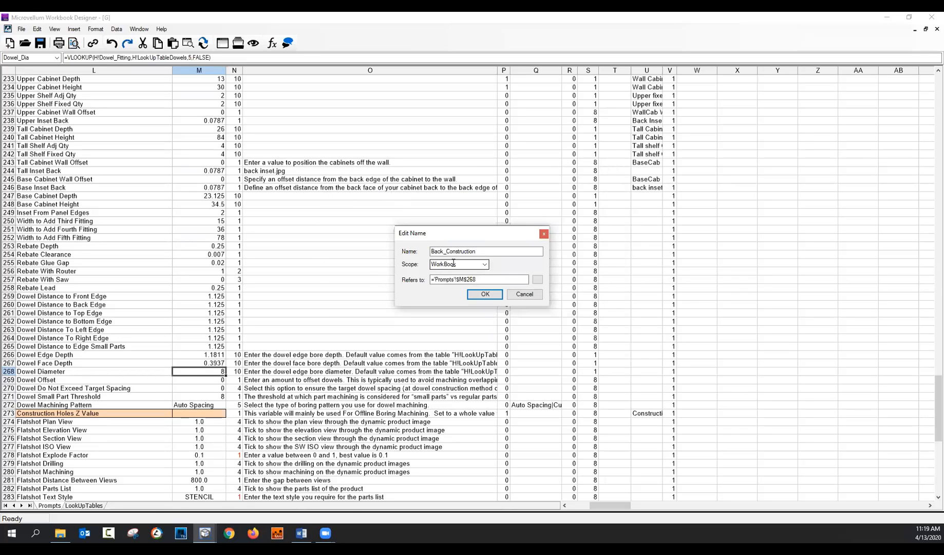
click(525, 294)
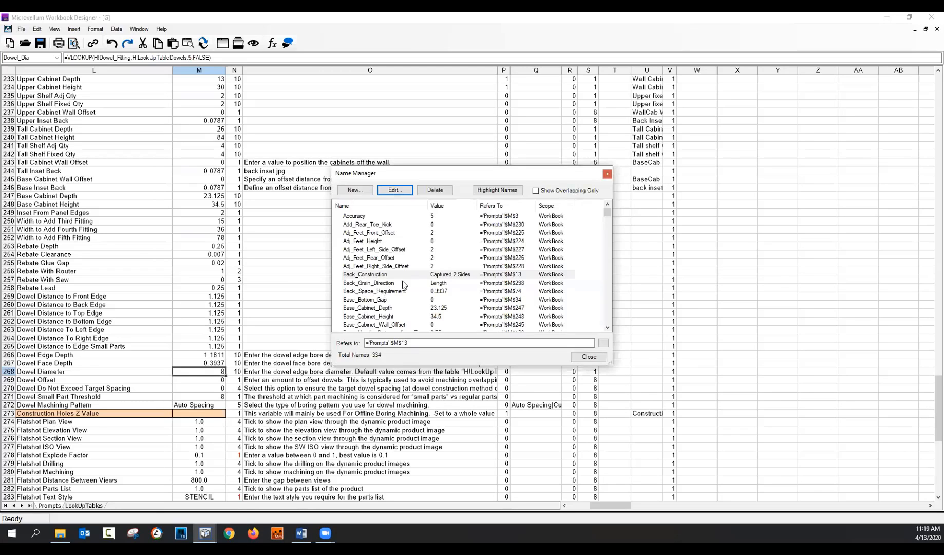
Step: Locate the cell ranges behind the custom-spaced screws table and LookupTableTargetSpacingDowels names, and close the Name Manager
scroll(404, 283, down, 20)
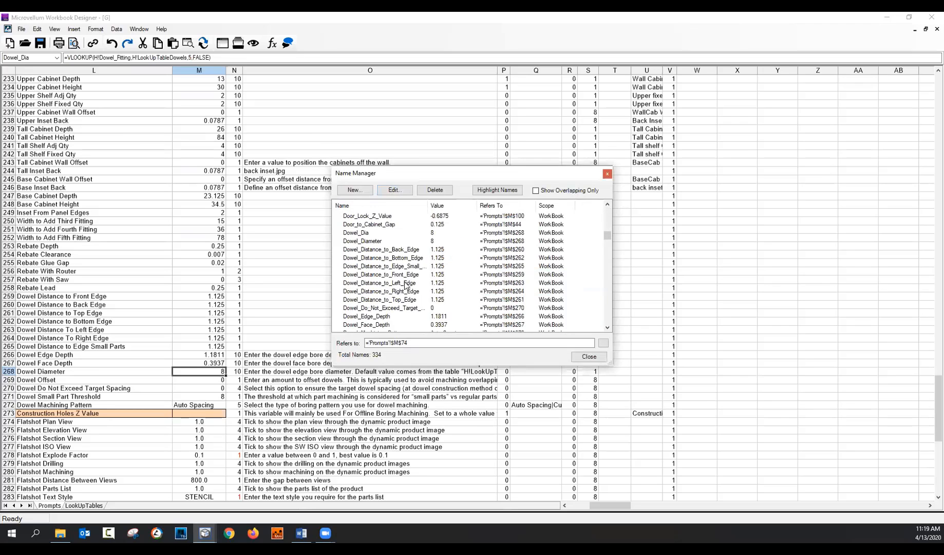
scroll(404, 282, down, 15)
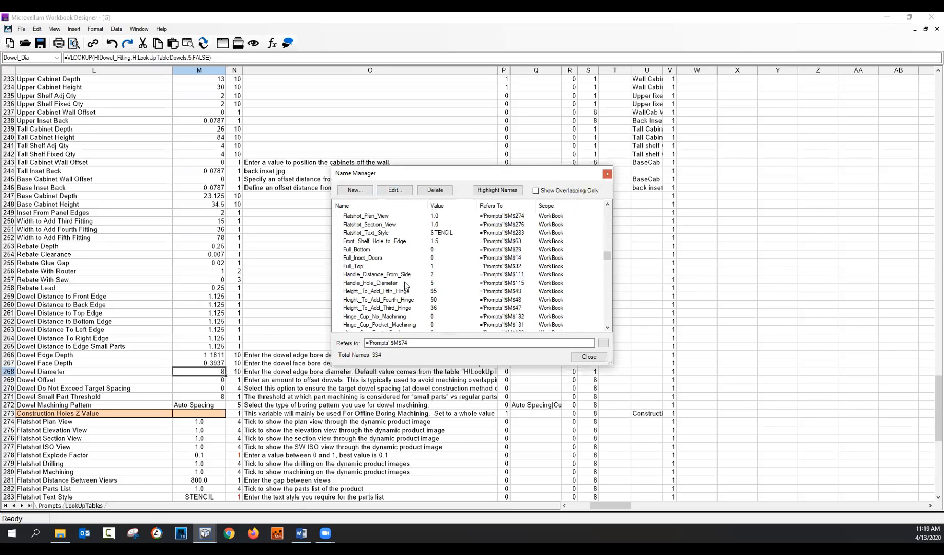
scroll(404, 283, down, 20)
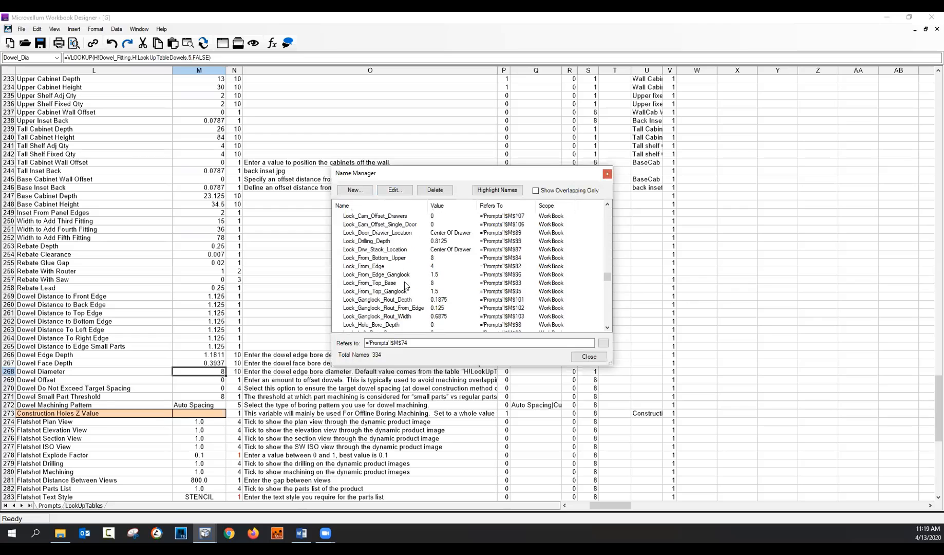
scroll(404, 284, down, 10)
click(389, 266)
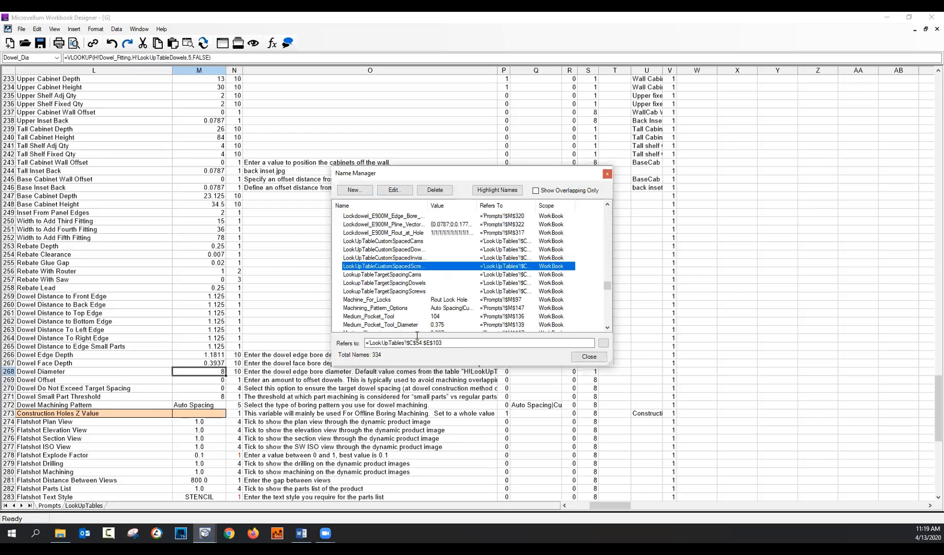
click(454, 340)
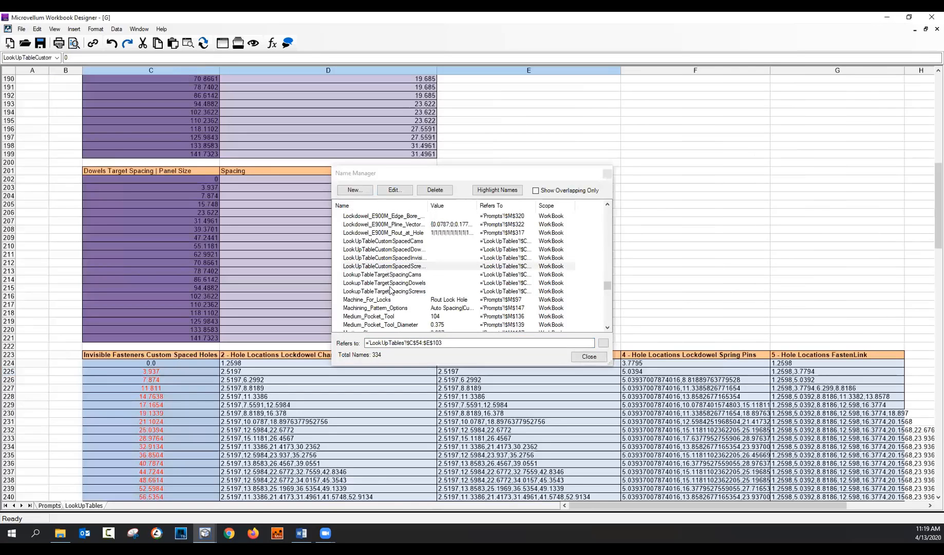
click(397, 275)
click(399, 283)
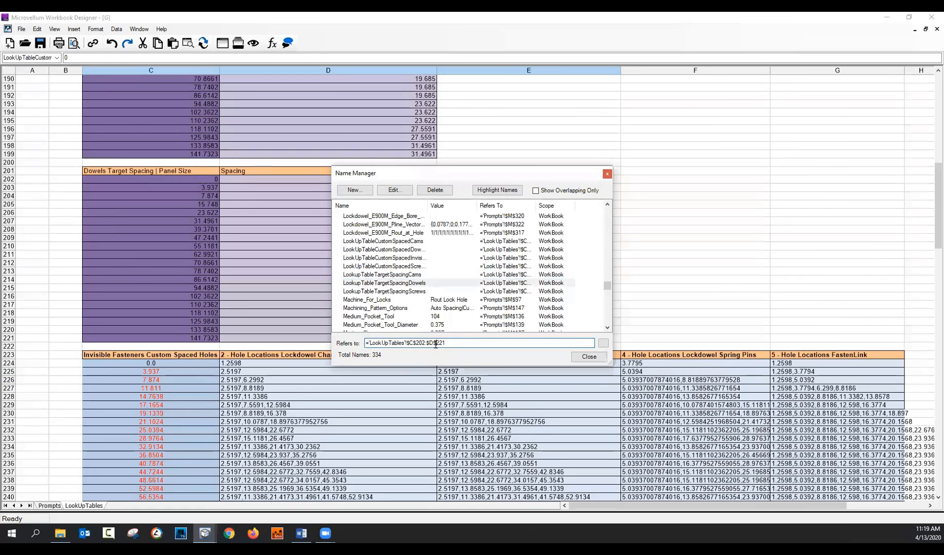
drag(932, 368, 932, 387)
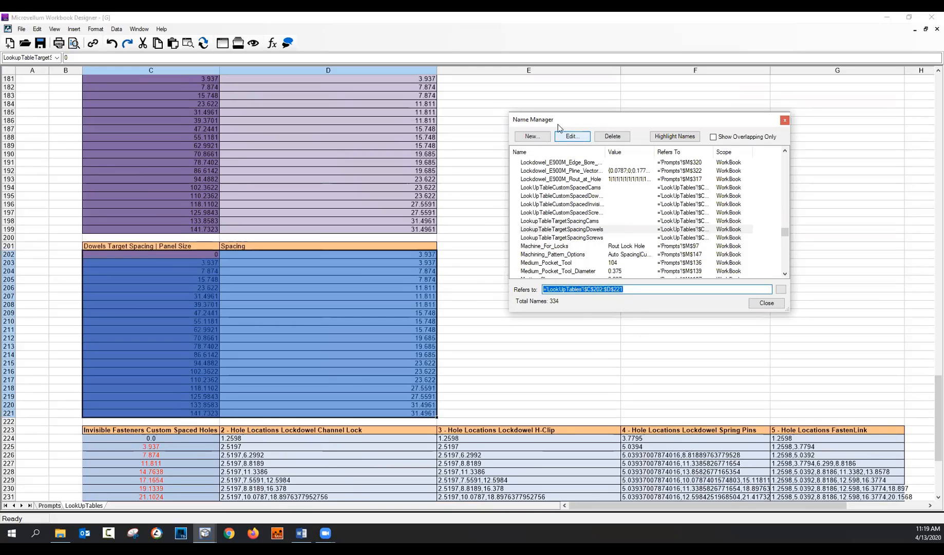
click(766, 303)
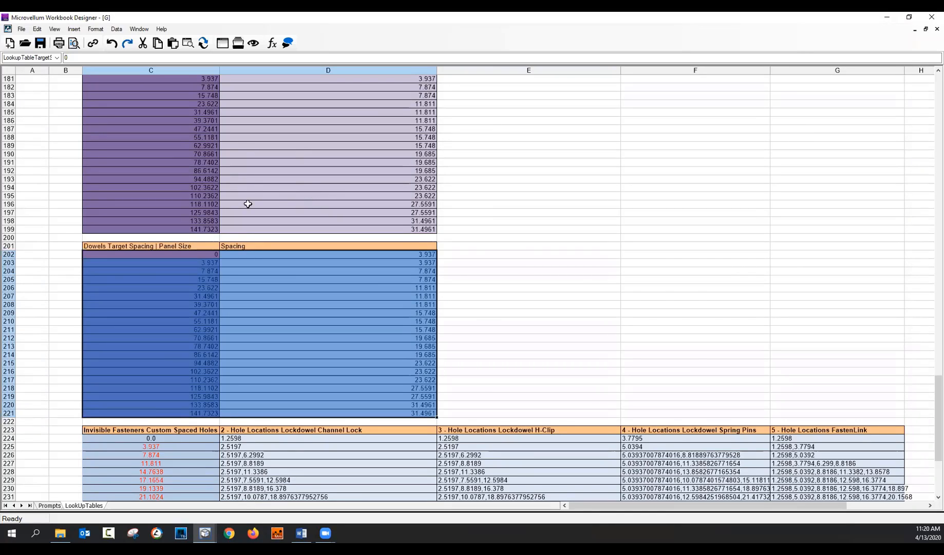
Step: Close the G workbook's Workbook Designer and the 1 Door Credenza's design data, discarding the changes
click(932, 17)
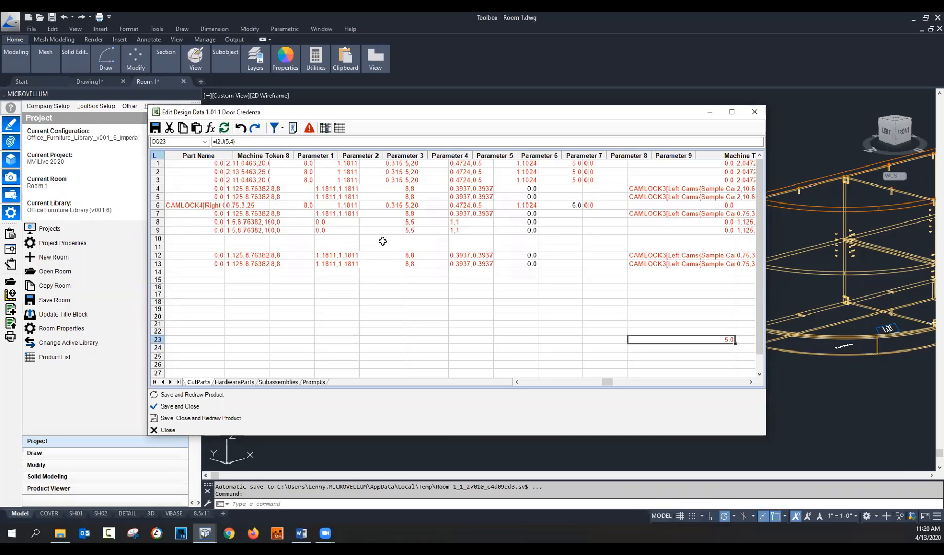
click(288, 289)
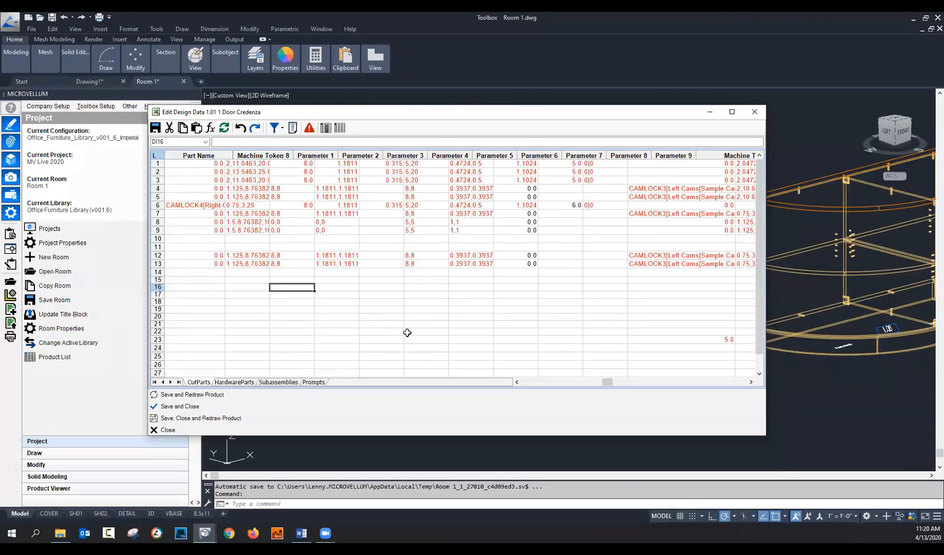
click(205, 430)
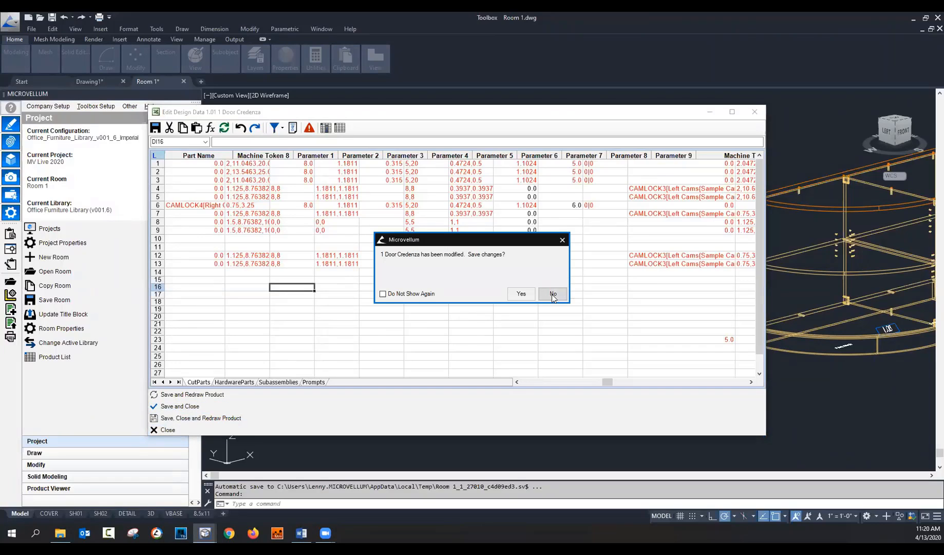
click(552, 295)
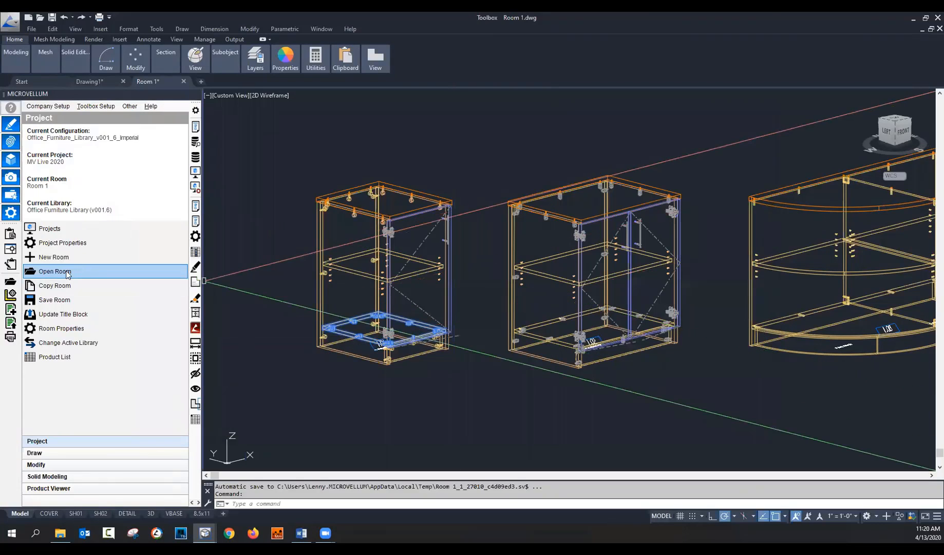
Step: Browse the drawable library products in the Office Lockers and Office Credenza categories
click(65, 453)
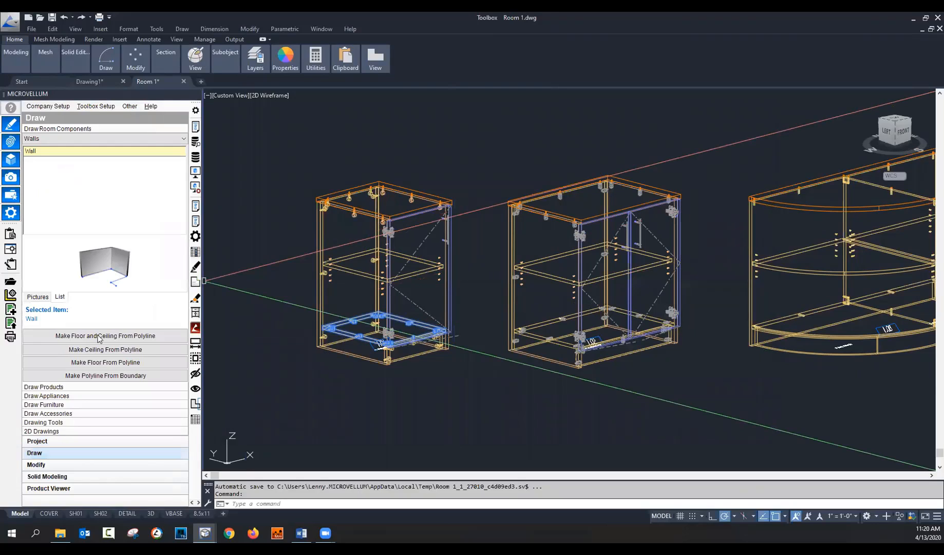
click(51, 387)
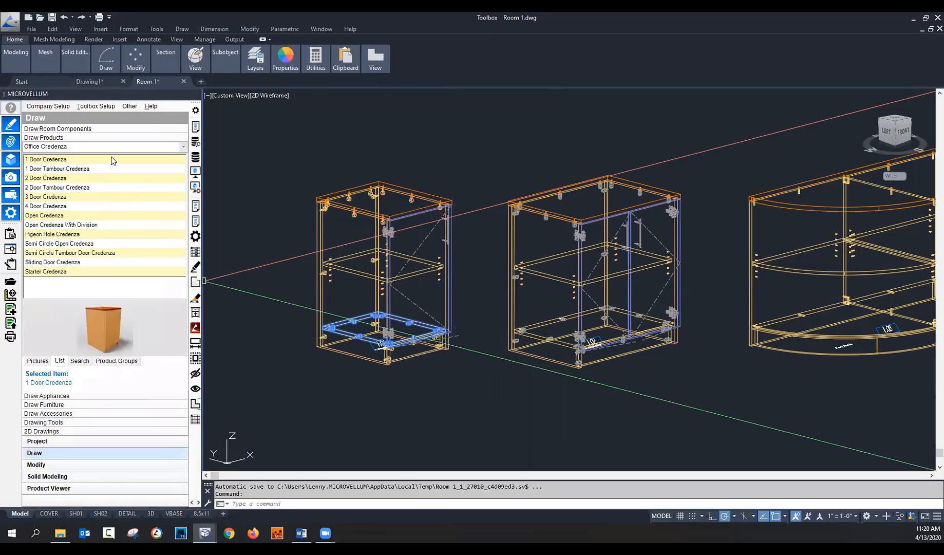
click(183, 147)
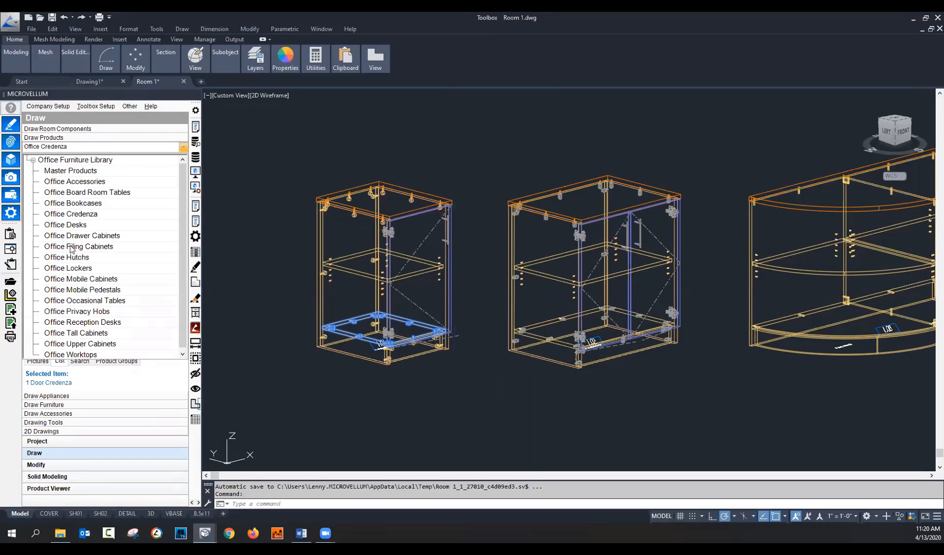
click(67, 269)
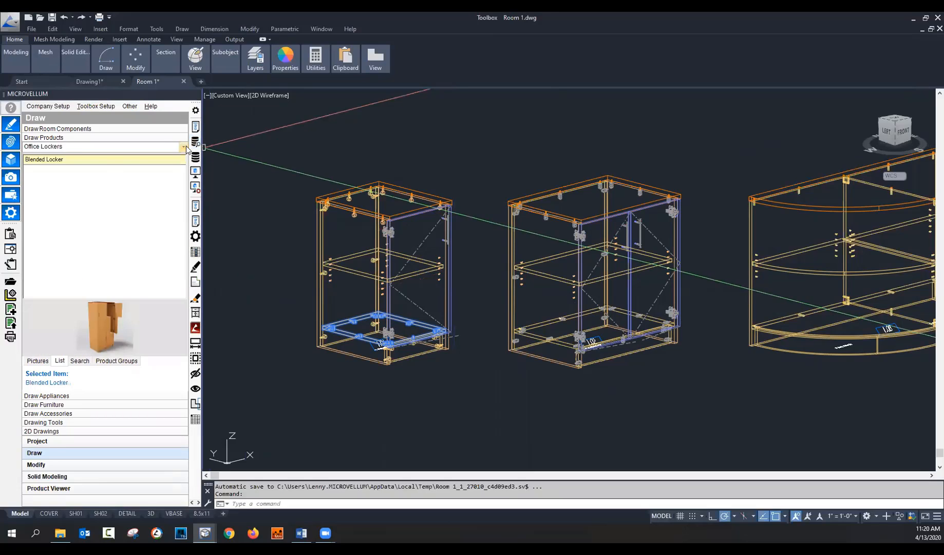
click(183, 147)
click(56, 214)
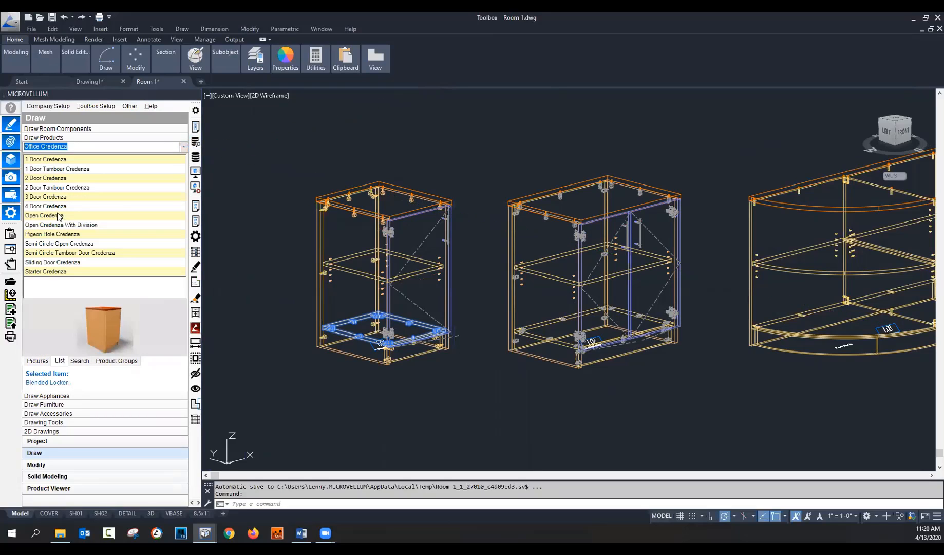
Step: Show the Office Credenza products as pictures and switch the product category to Office Desks
click(54, 197)
click(37, 360)
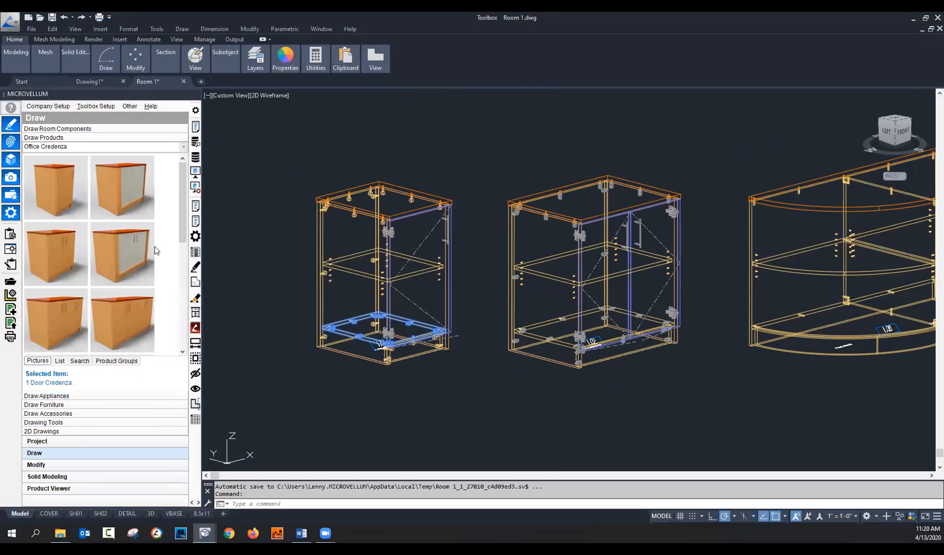
mouse_move(181, 196)
mouse_down()
mouse_move(188, 295)
mouse_move(199, 189)
mouse_up()
click(183, 147)
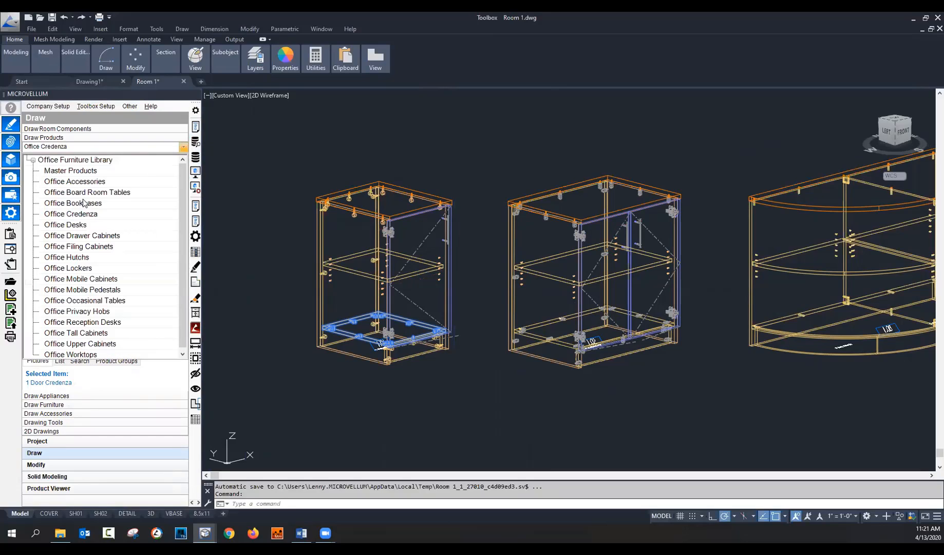
click(77, 225)
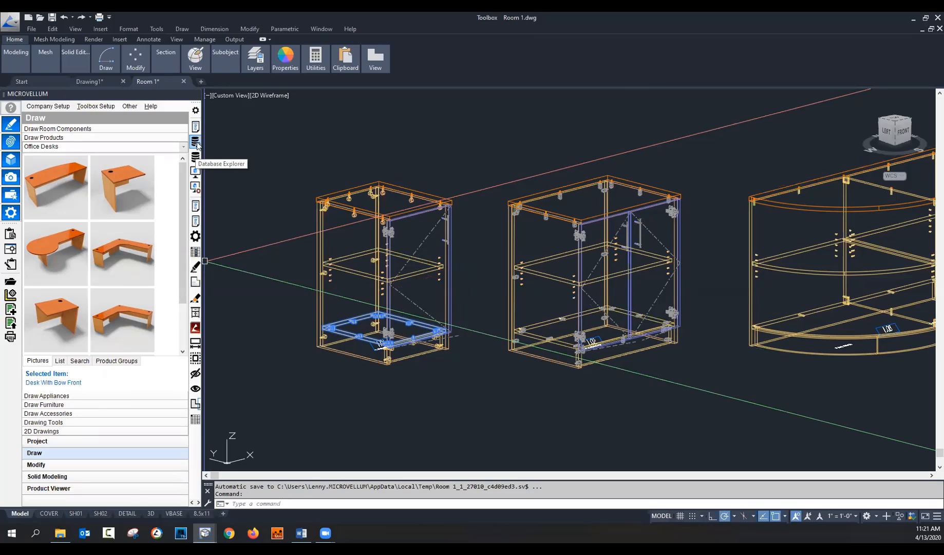
Step: Open the Database Explorer from the configuration's utilities in the Toolbox options
click(102, 107)
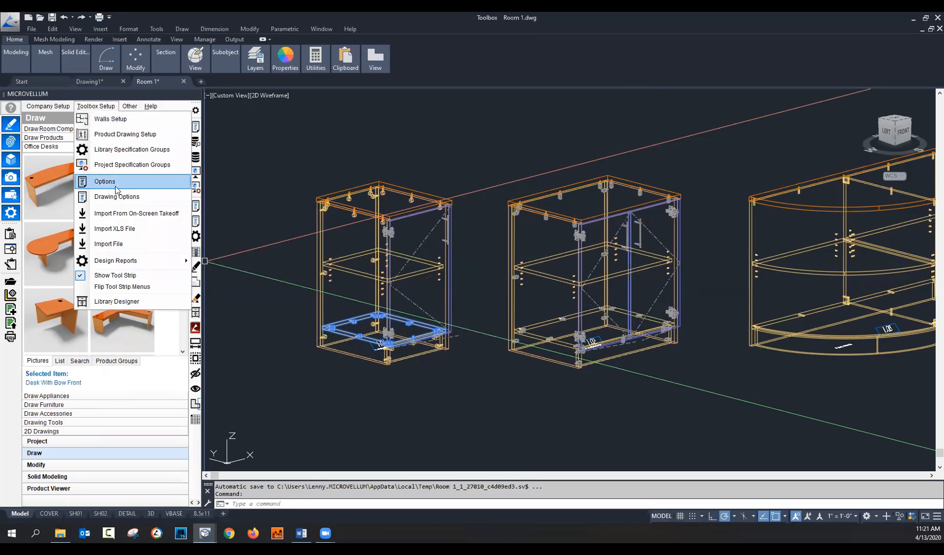
click(105, 182)
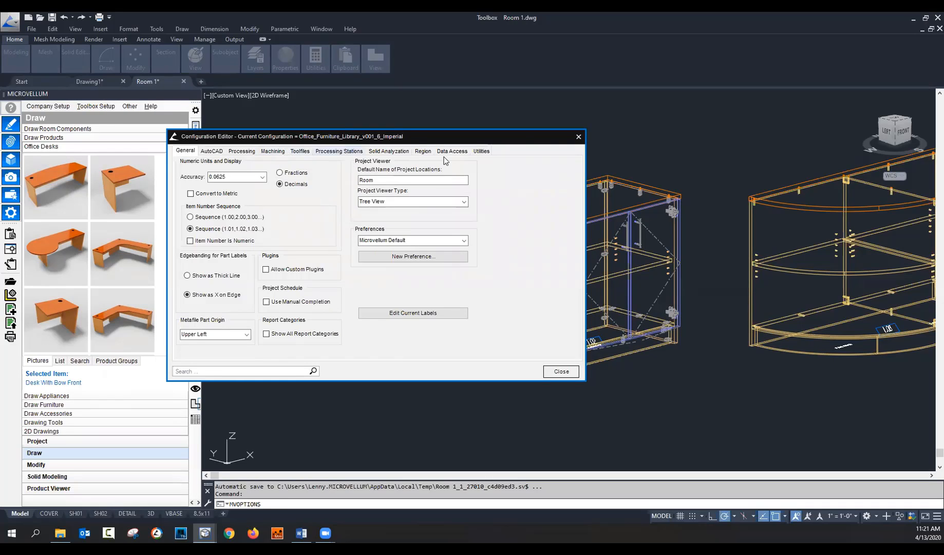
click(480, 152)
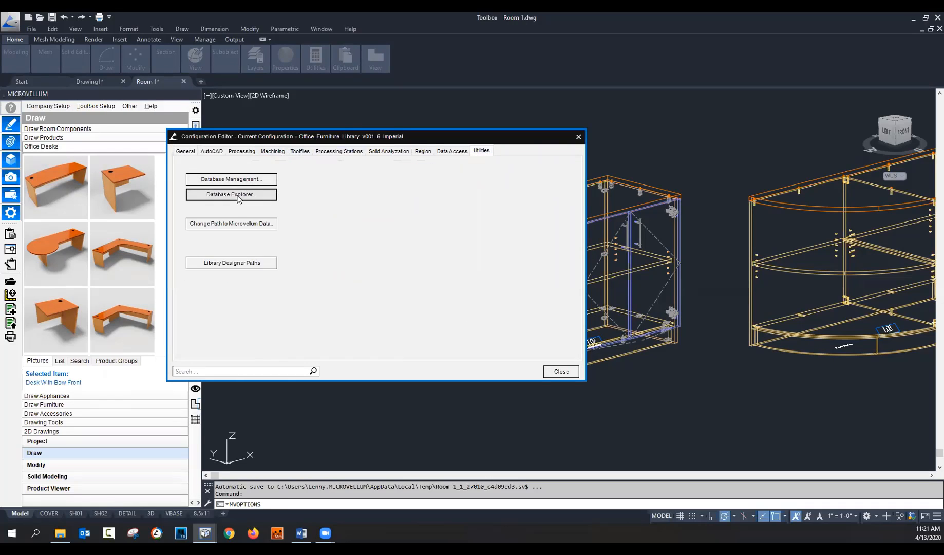
click(266, 199)
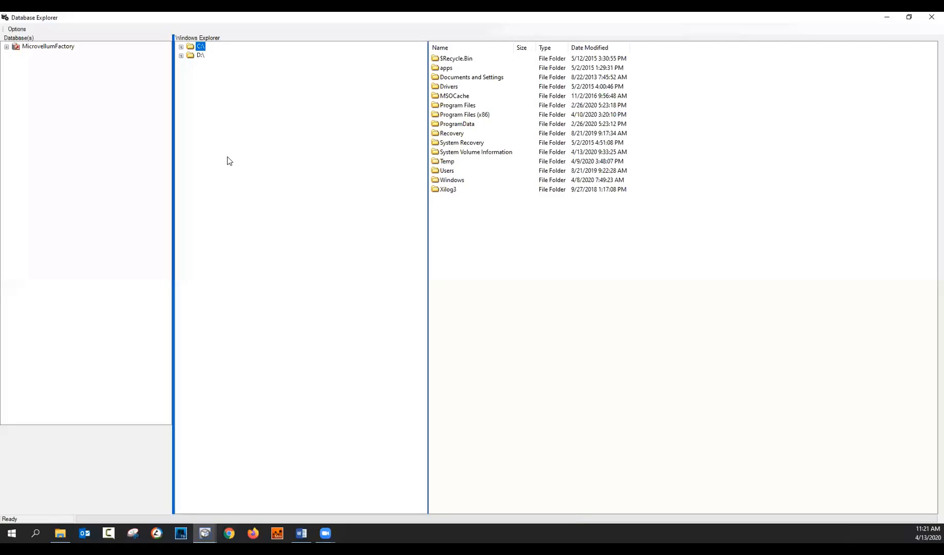
Step: Expand MicrovellumFactory's Office Furniture Library (v001.6) to examine its subassembly and product categories
click(6, 47)
click(16, 64)
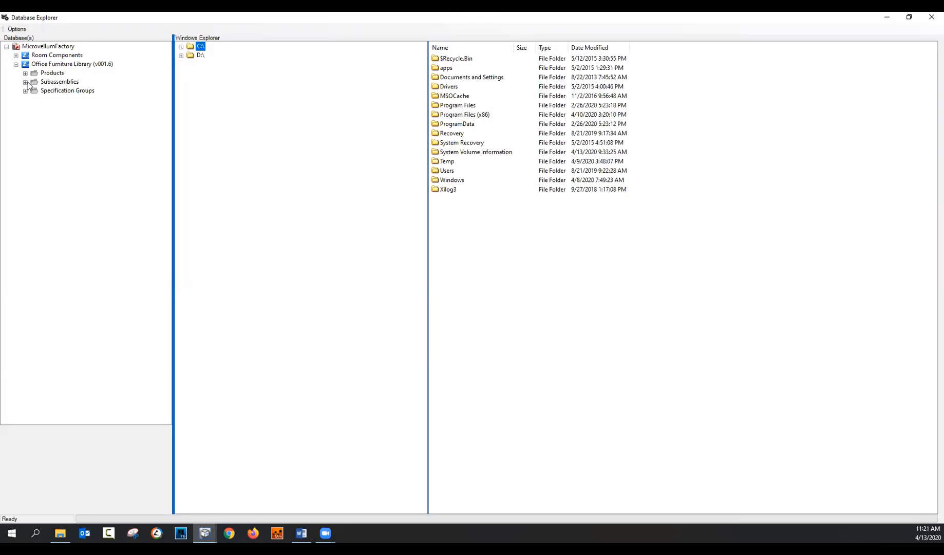
click(25, 82)
click(26, 73)
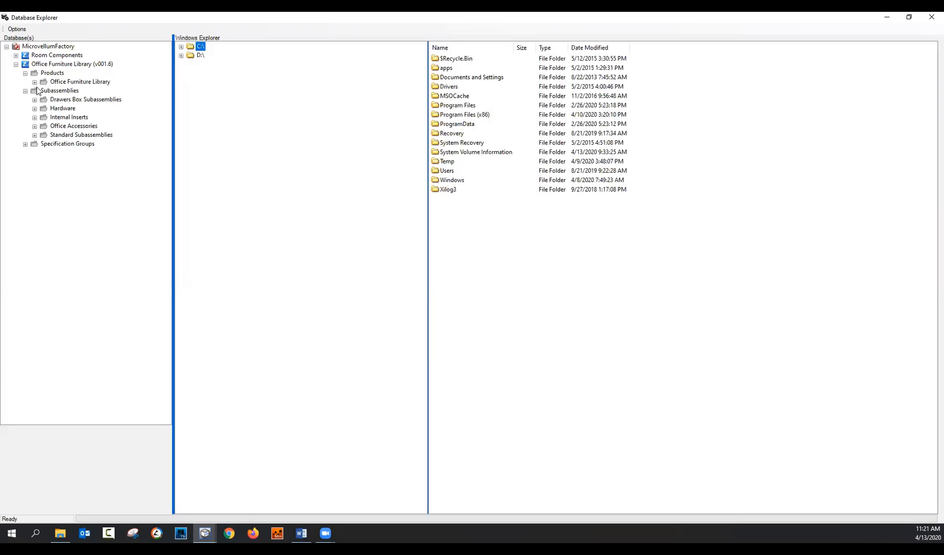
click(34, 82)
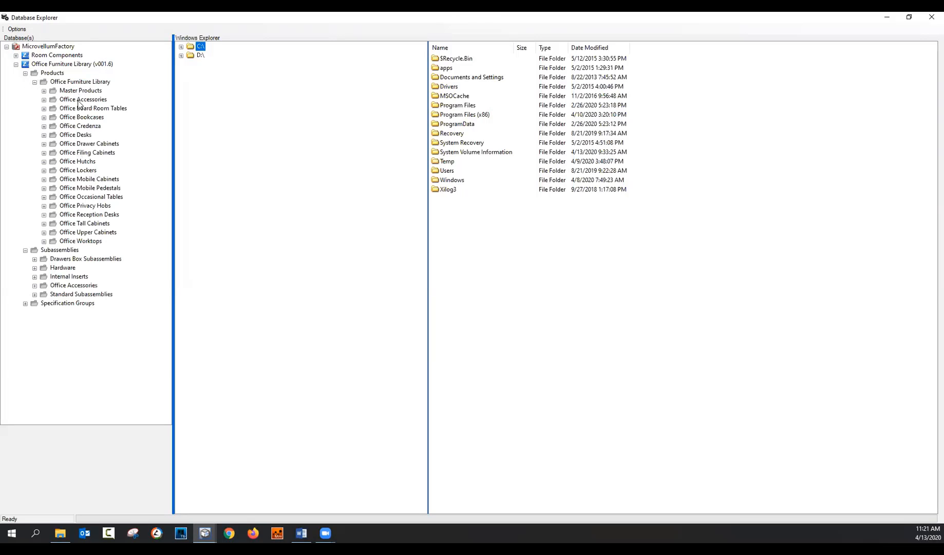
Step: Collapse Subassemblies, expand the Color Board specification group and select its Global File and Cut Parts File in turn
click(25, 251)
click(26, 259)
click(34, 267)
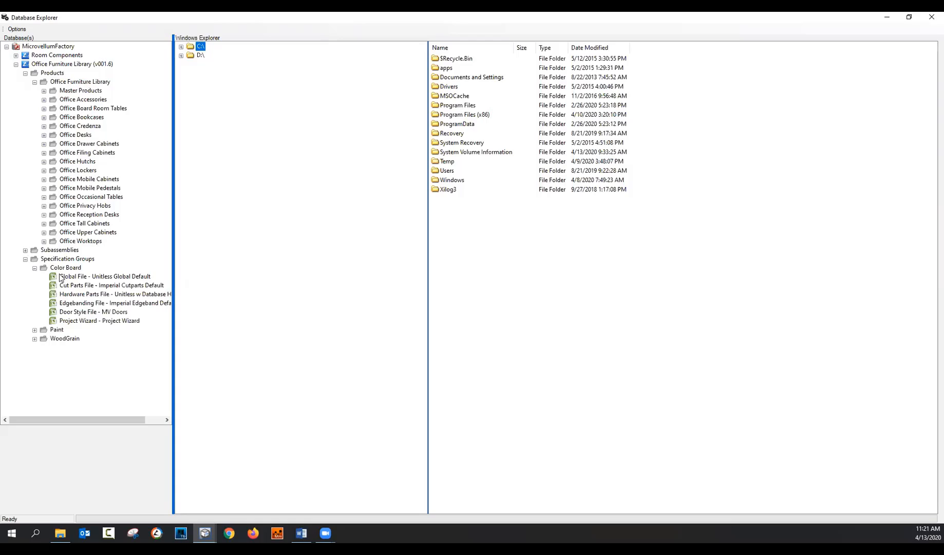
click(72, 278)
click(71, 287)
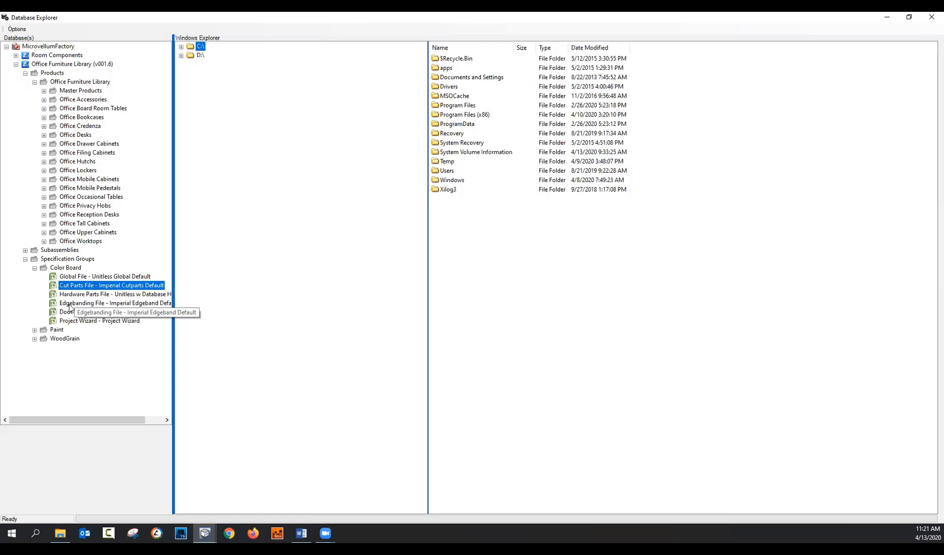
Step: Collapse Color Board, expand Office Credenza and select its one-door and two-door products in turn to preview their pictures
click(65, 313)
click(35, 268)
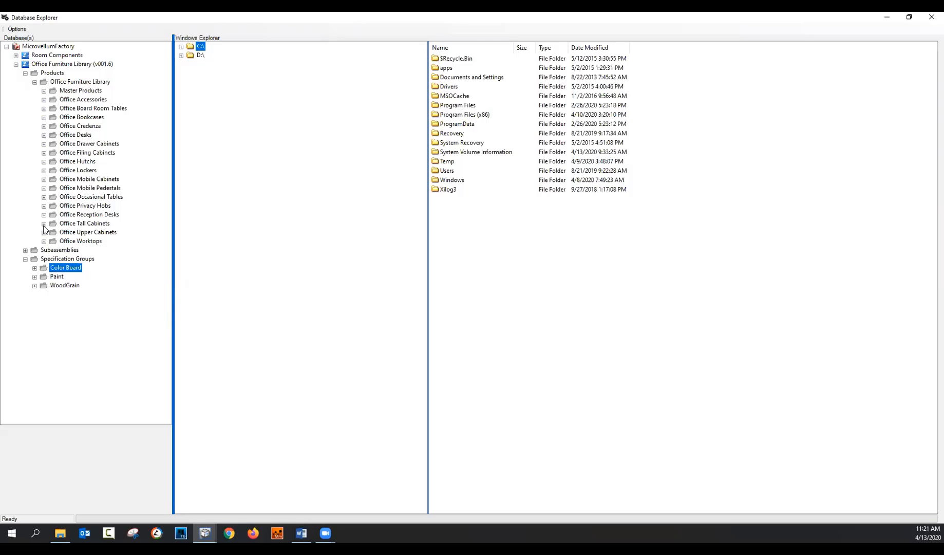
click(43, 126)
click(102, 144)
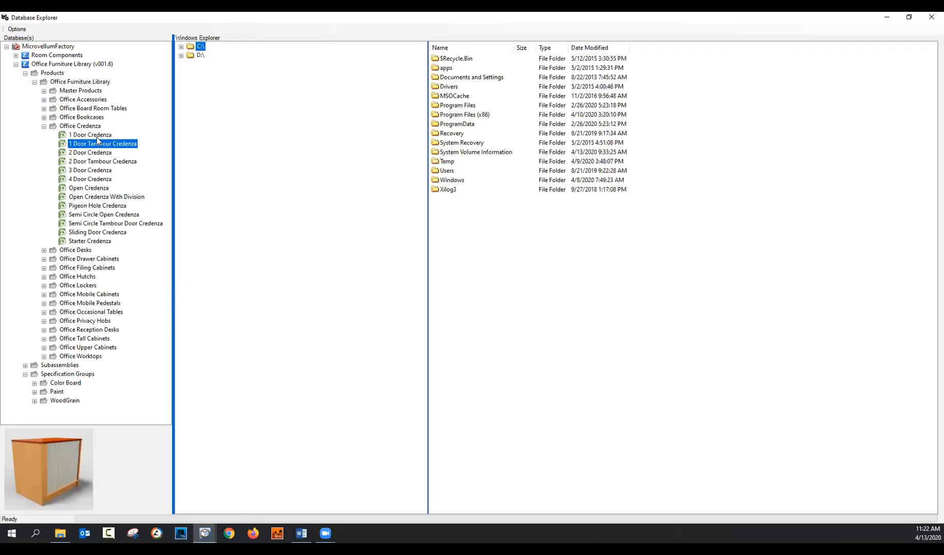
click(90, 135)
click(90, 152)
click(90, 161)
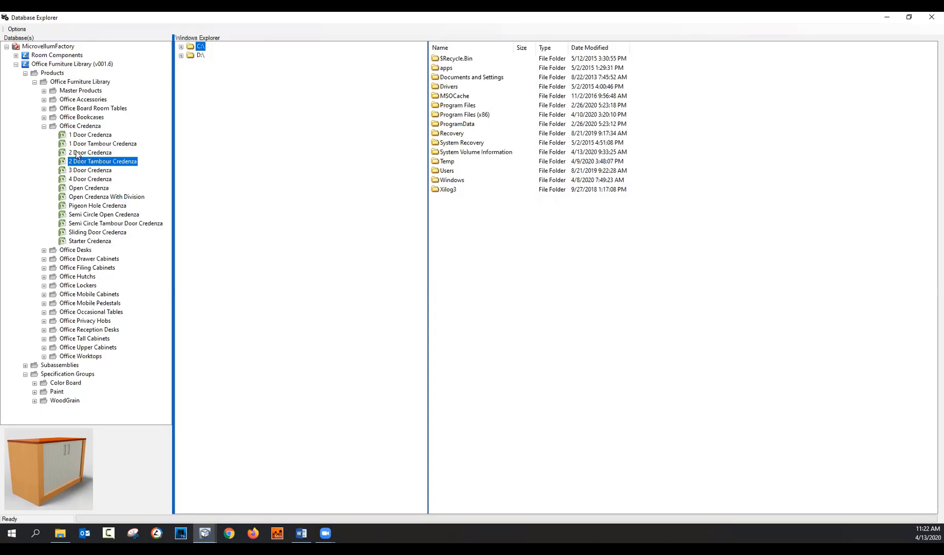
Step: Open the 1 Door Credenza in Workbook Designer and inspect the Thick Back formula in cell S7 of the CutParts sheet
click(73, 135)
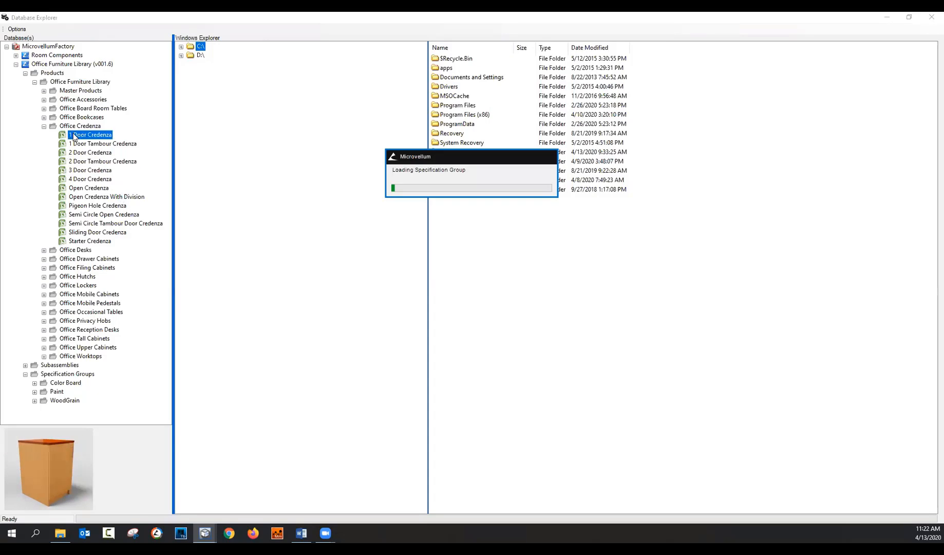
double_click(74, 135)
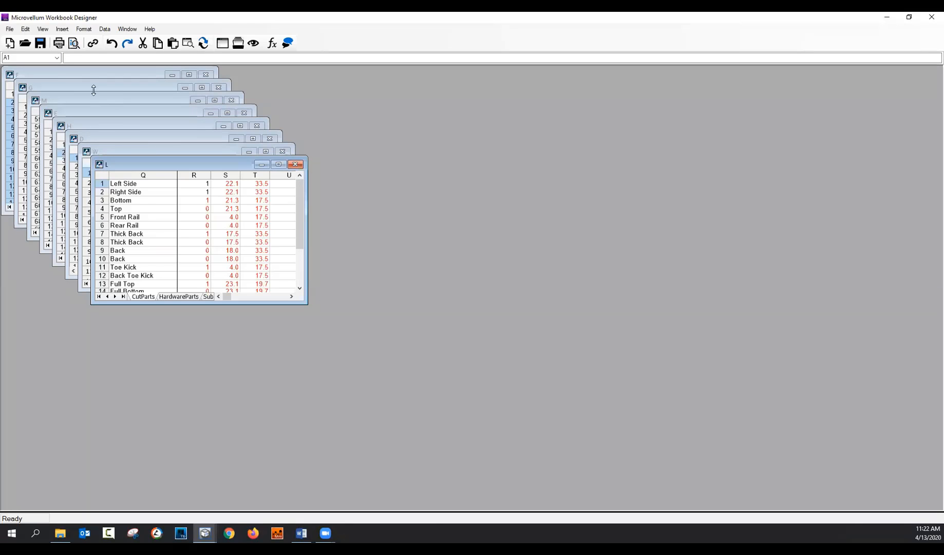
double_click(132, 163)
click(95, 112)
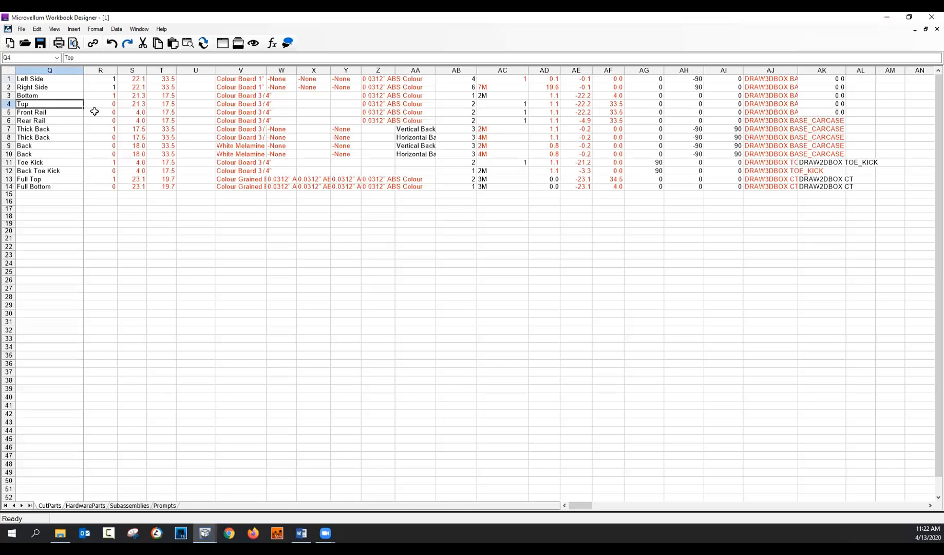
click(132, 128)
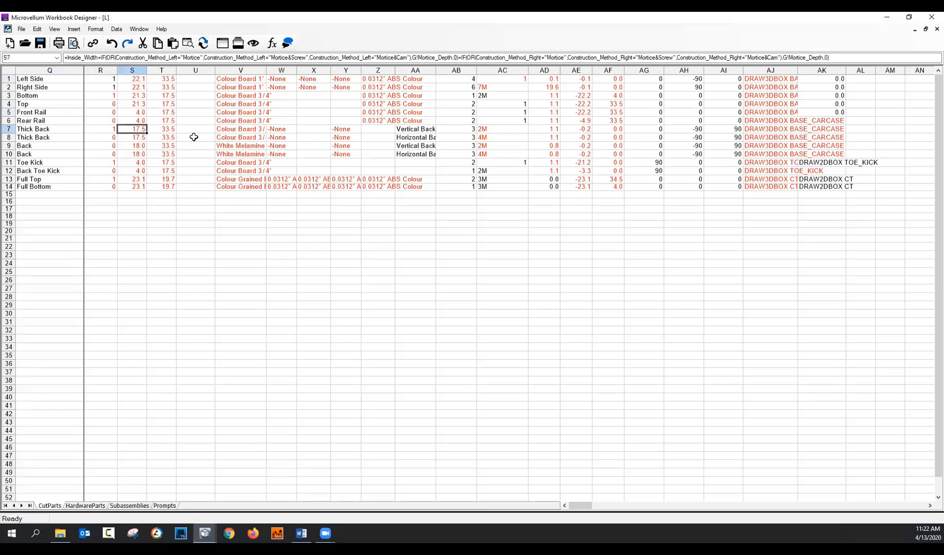
click(931, 17)
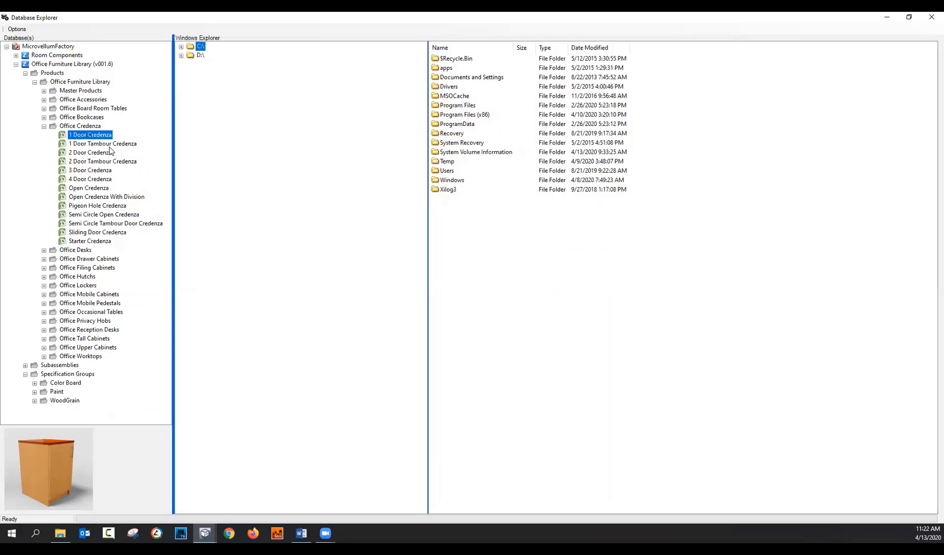
Step: Examine the commands available for the 3 Door Credenza product and the Office Furniture Library category without running any
click(94, 161)
click(92, 170)
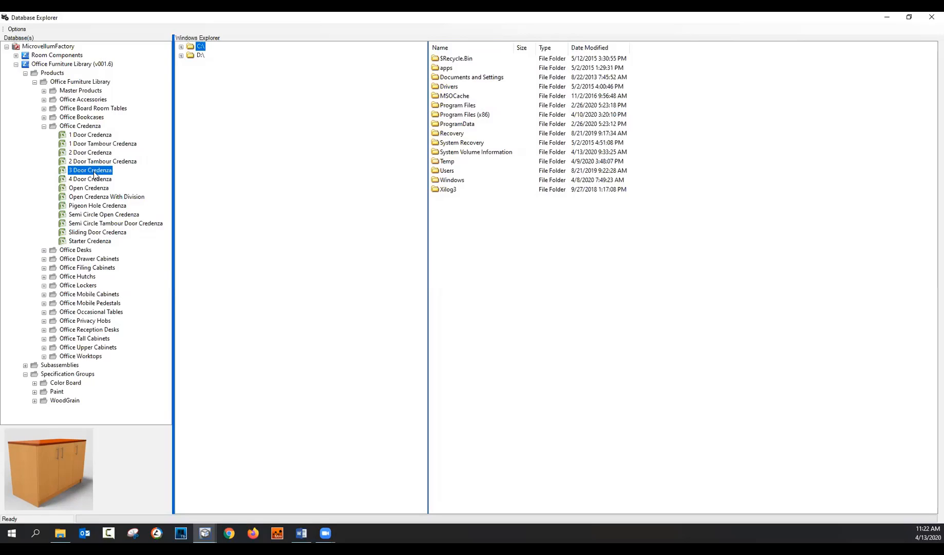
right_click(88, 172)
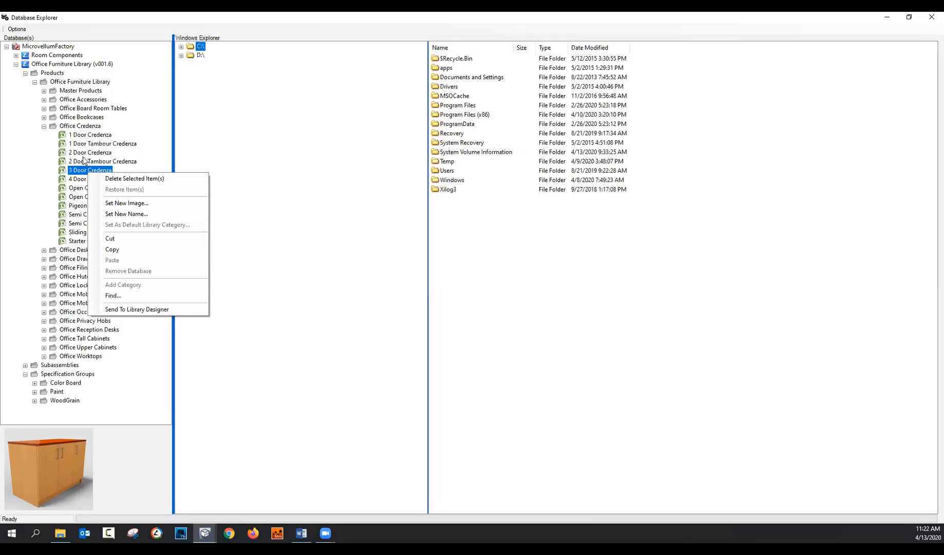
click(76, 126)
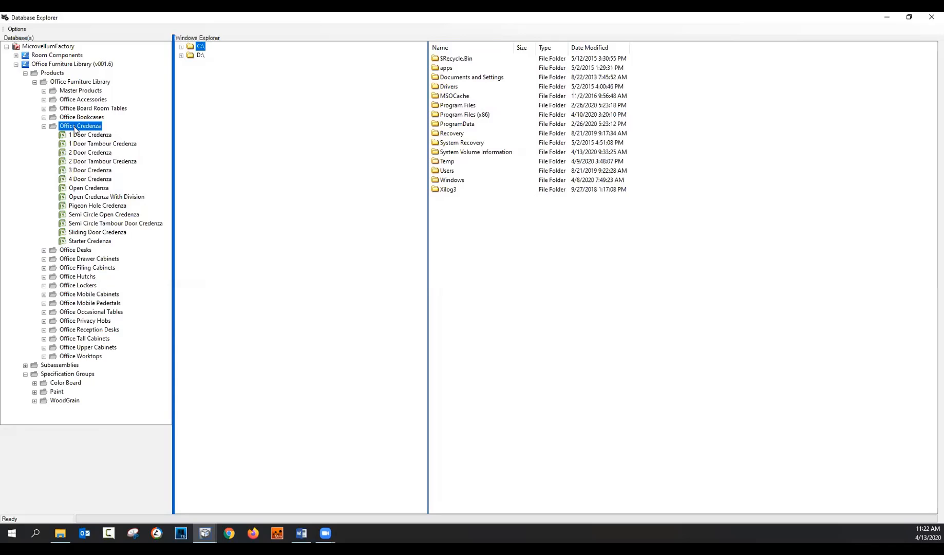
right_click(87, 82)
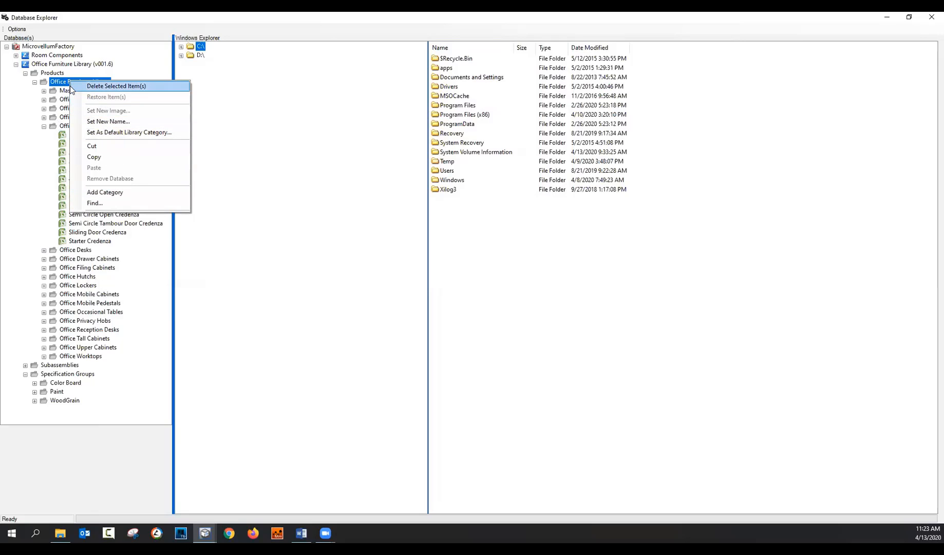
click(57, 128)
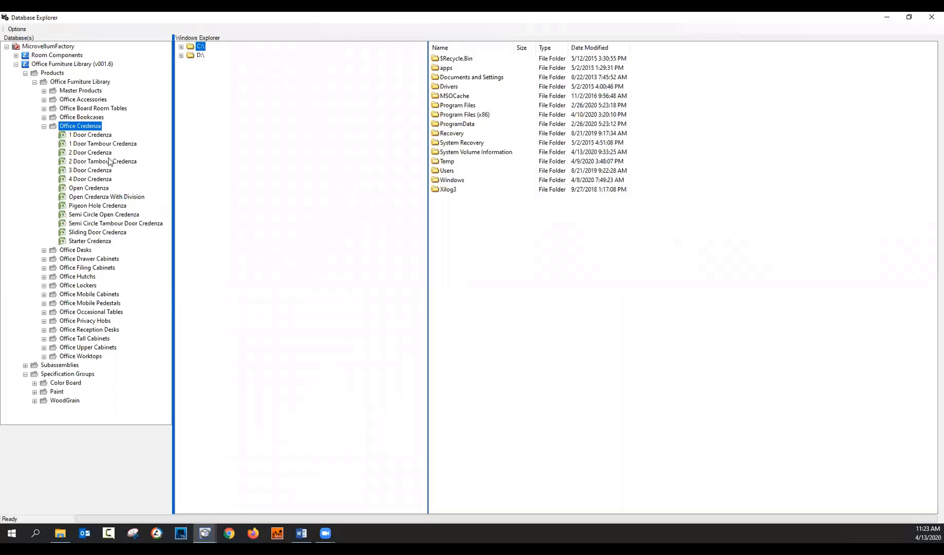
Step: Open the MV LIVE folder on drive D and demonstrate selecting the products from 1 Door Credenza through 4 Door Credenza
click(200, 55)
double_click(445, 171)
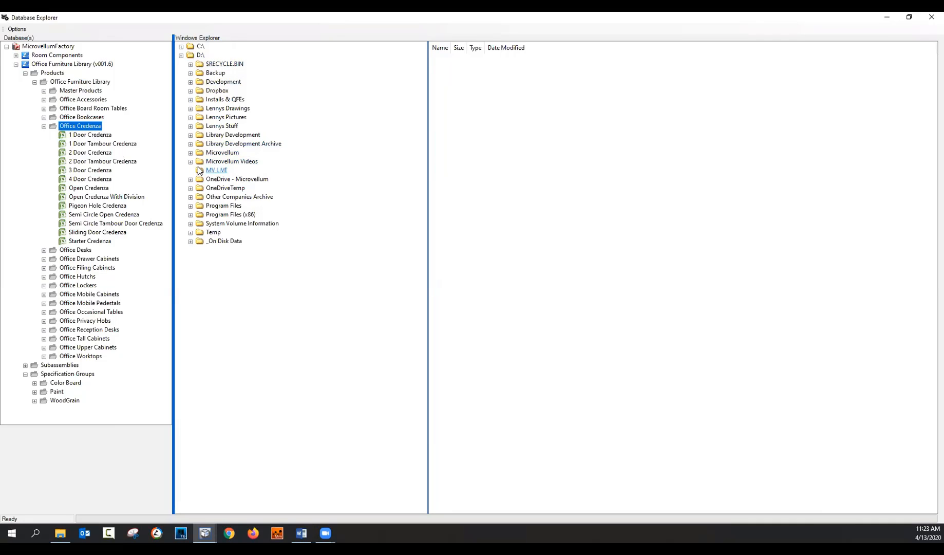
click(44, 126)
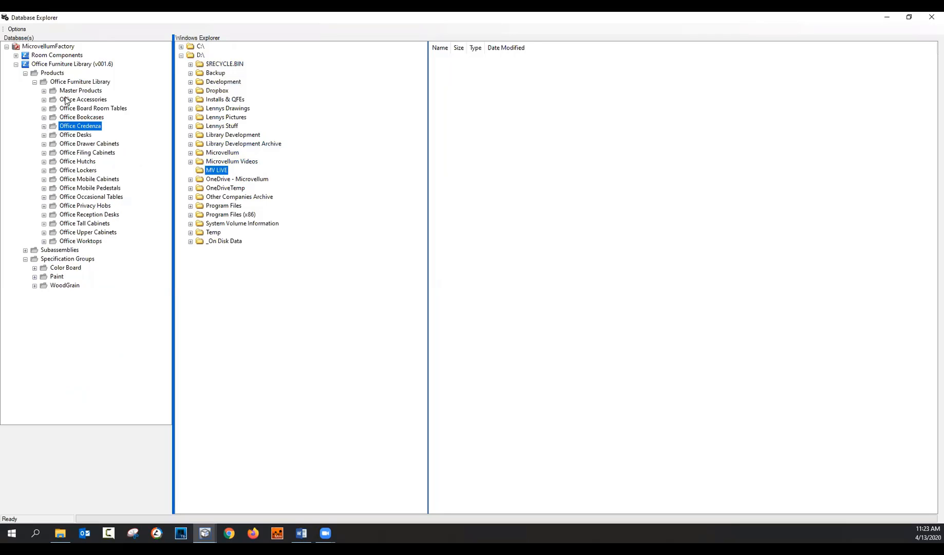
click(44, 126)
click(85, 135)
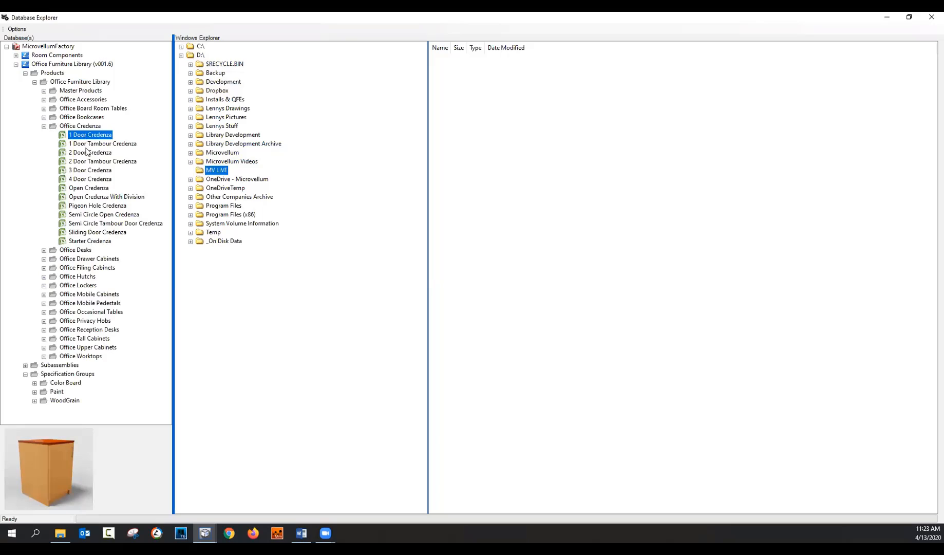
shift+click(98, 179)
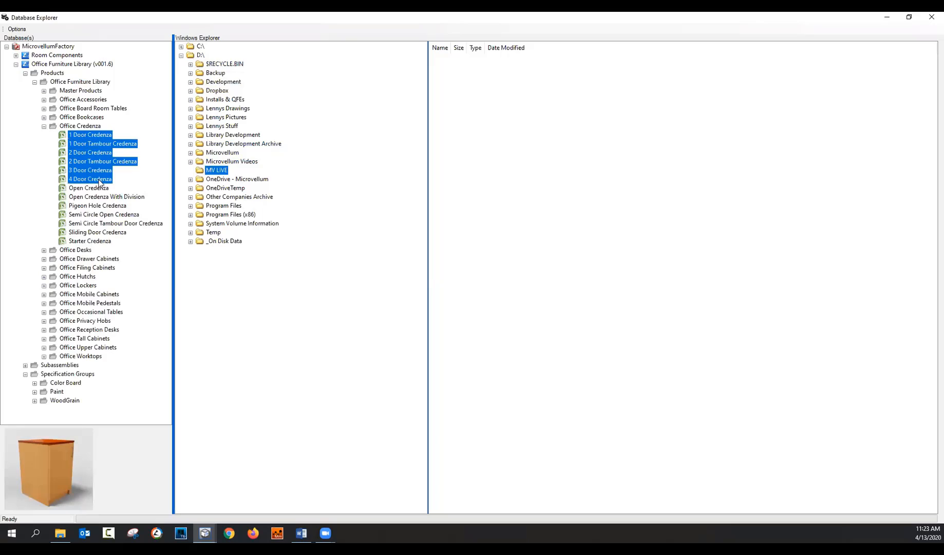
click(43, 126)
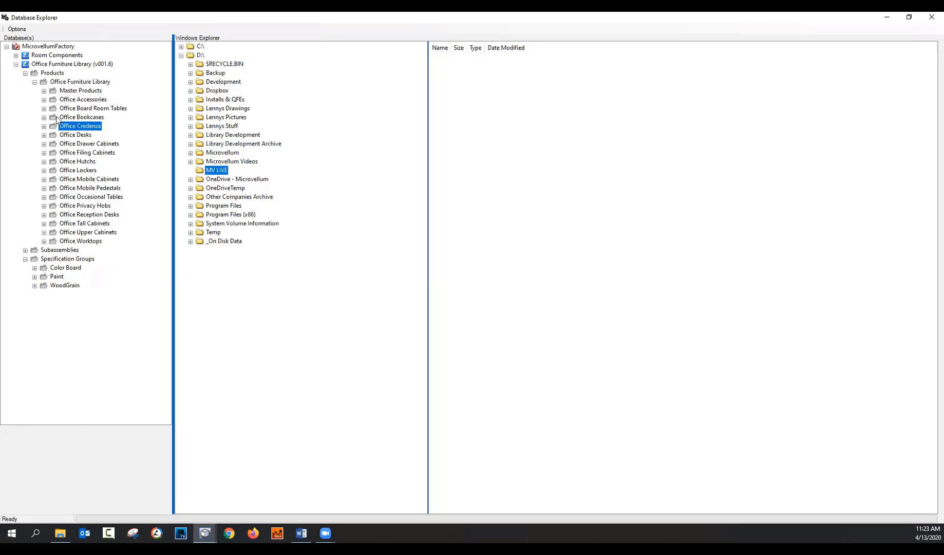
Step: Copy the Office Bookcases, Office Credenza and Office Desks categories together into the MV LIVE folder
click(57, 119)
ctrl+click(59, 127)
ctrl+click(61, 135)
drag(61, 125, 535, 127)
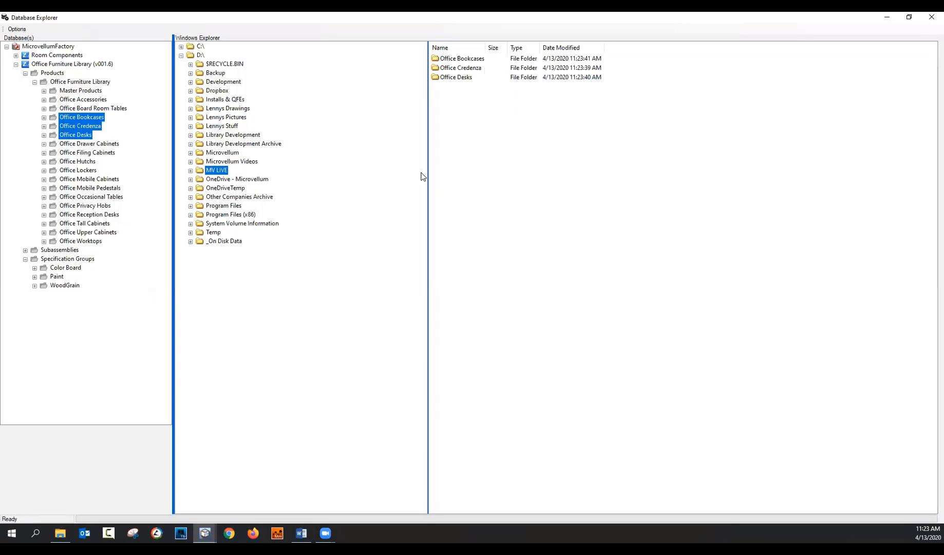
Step: Expand MV LIVE and examine the exported files in its Office Credenza folder, selecting 2 Door Credenza.jpg
click(190, 170)
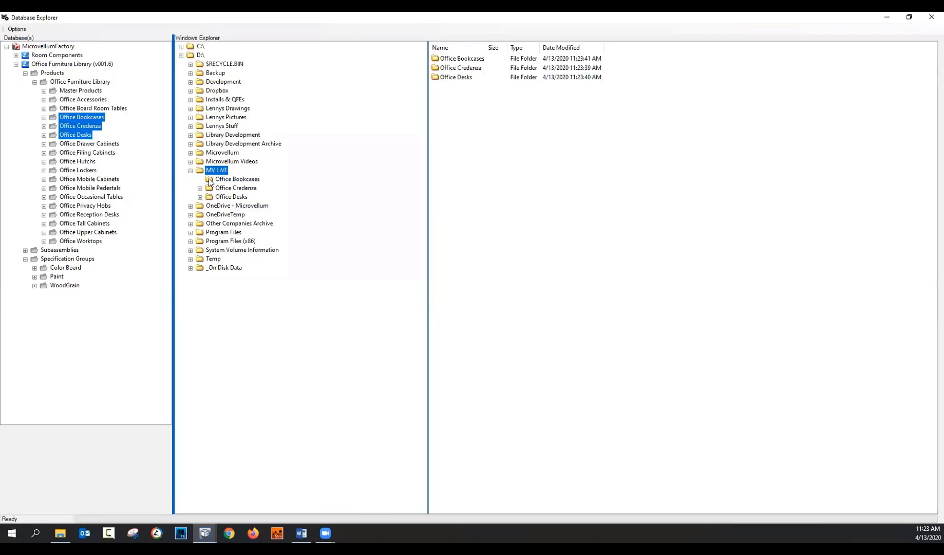
click(235, 188)
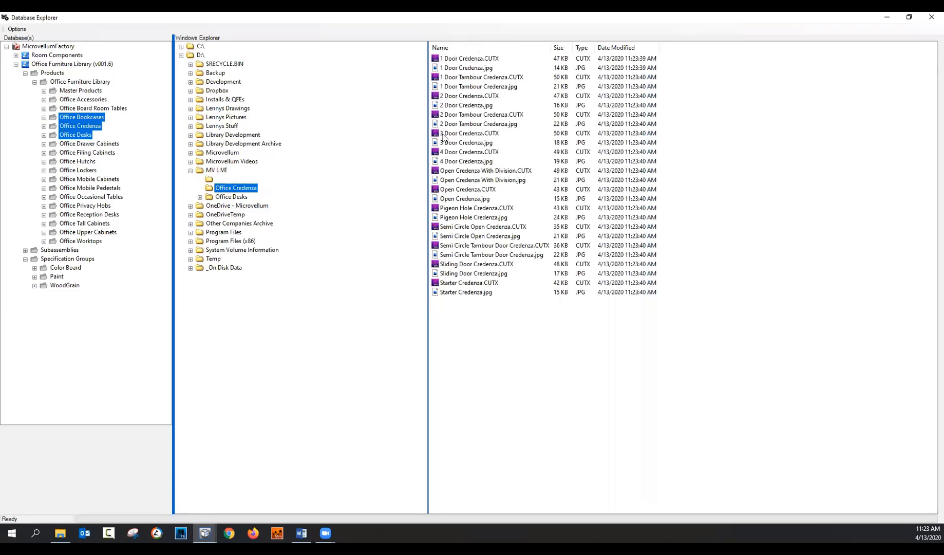
click(481, 106)
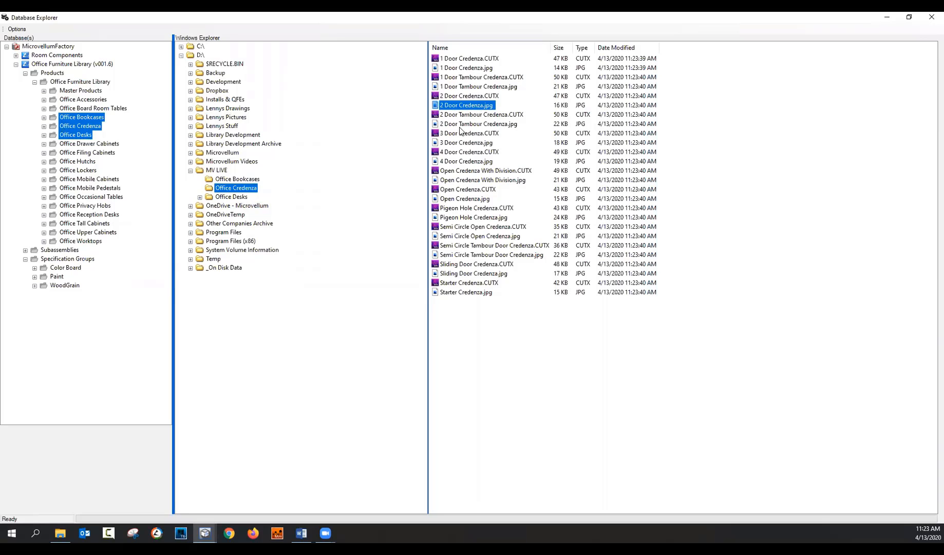
Step: Switch to File Explorer, open the Office Bookcases folder in D:\MV LIVE and sort its files by type
mouse_move(60, 534)
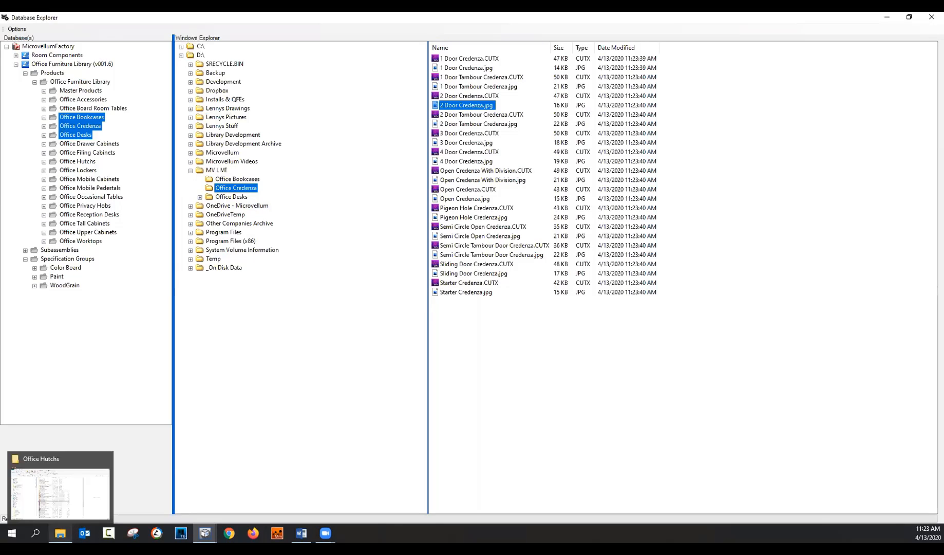
click(60, 490)
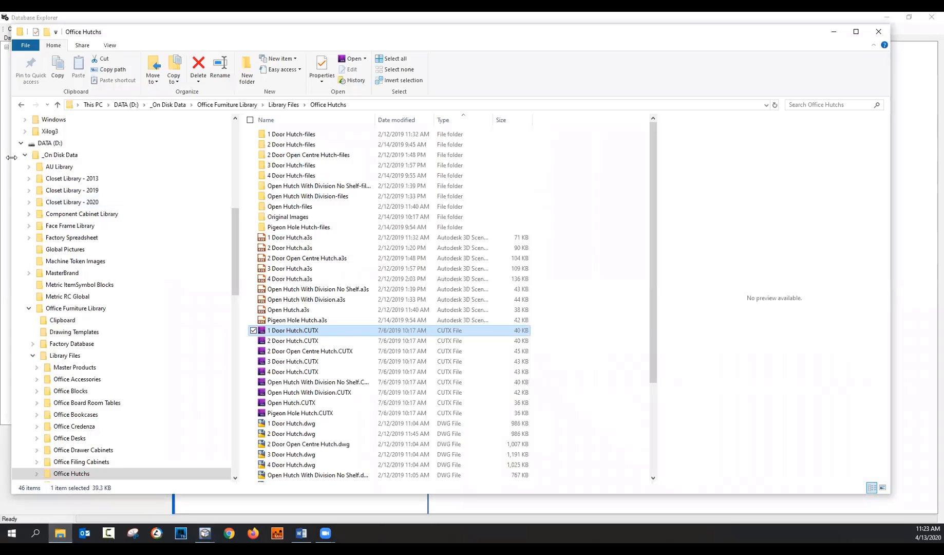
click(30, 308)
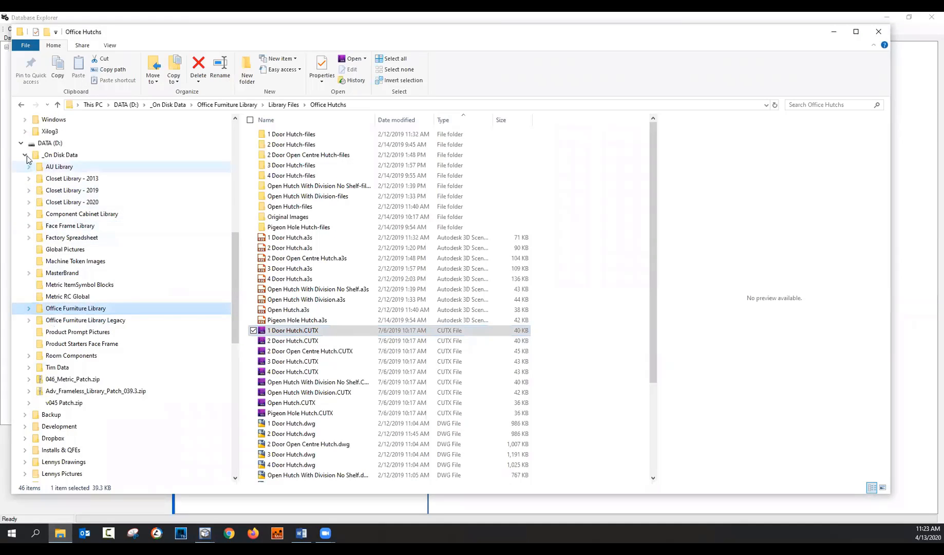
click(25, 155)
click(26, 308)
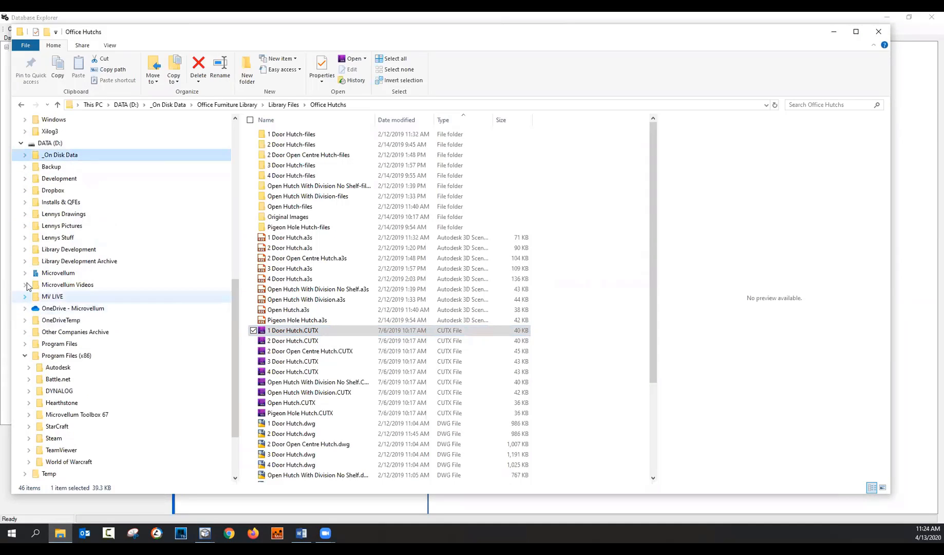
click(45, 296)
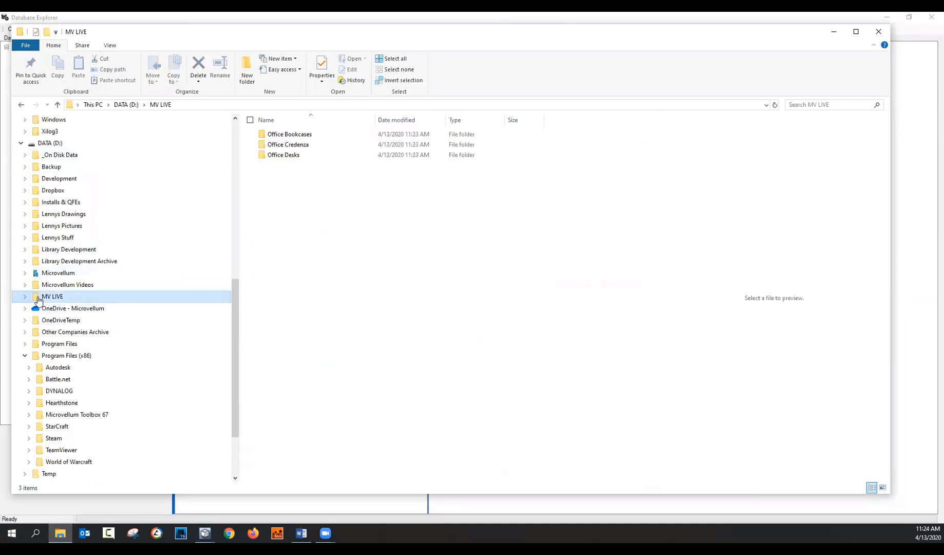
click(290, 137)
double_click(289, 137)
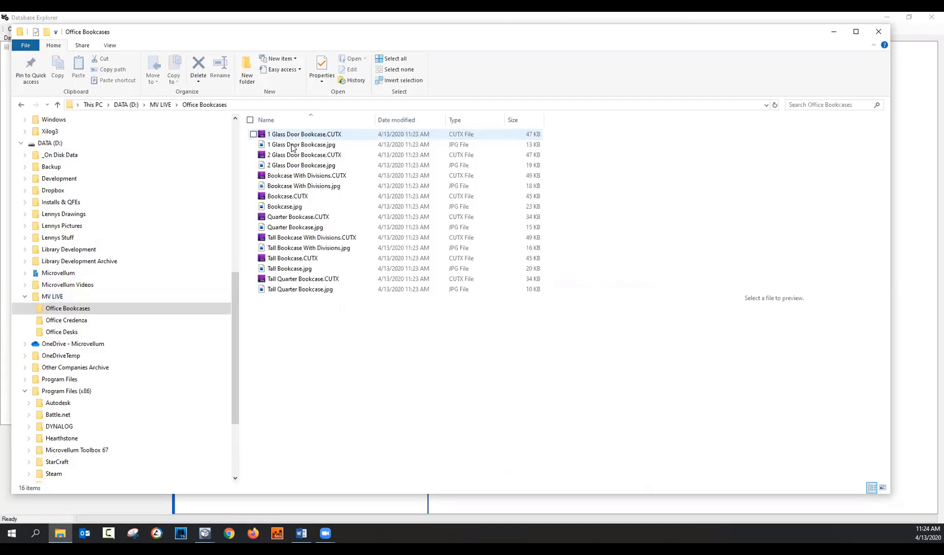
click(462, 122)
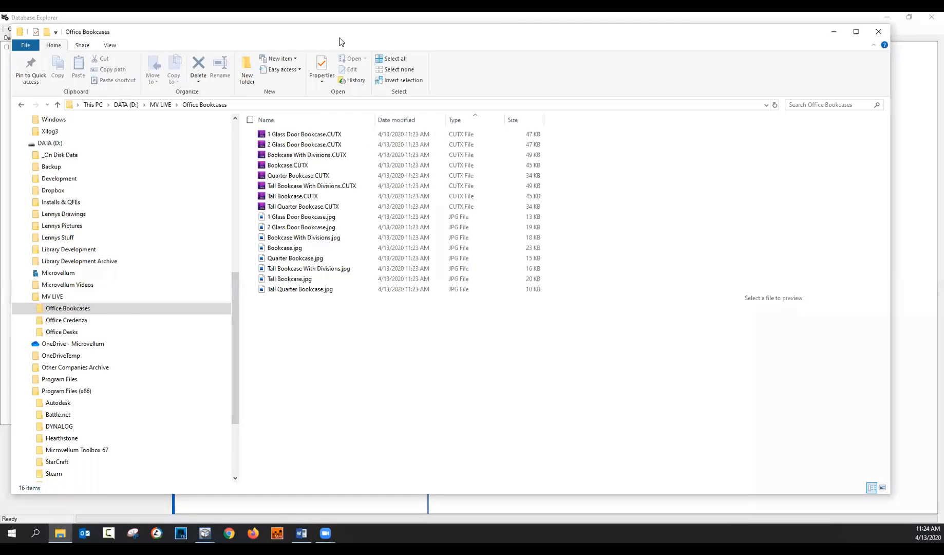
Step: Move the File Explorer window aside and open Bookcase.CUTX from the Office Bookcases folder
drag(339, 41, 404, 62)
click(343, 188)
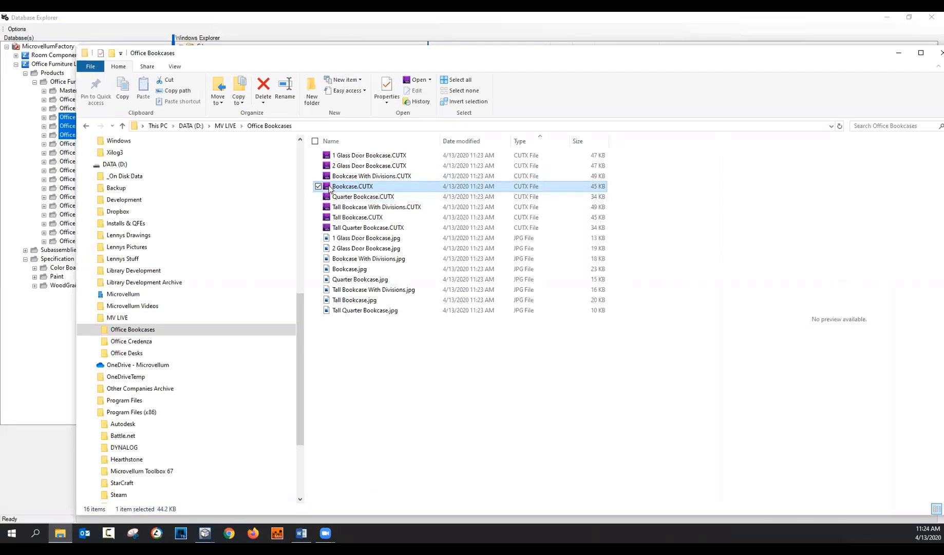
double_click(379, 185)
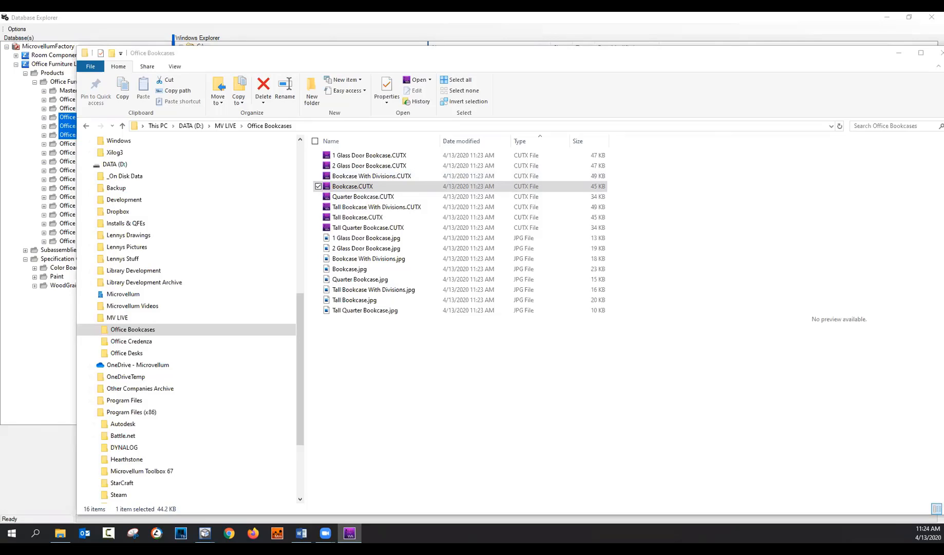
Step: Check which programs can open Bookcase.CUTX, and select 2 Glass Door Bookcase.CUTX and Tall Bookcase.CUTX in turn
right_click(341, 186)
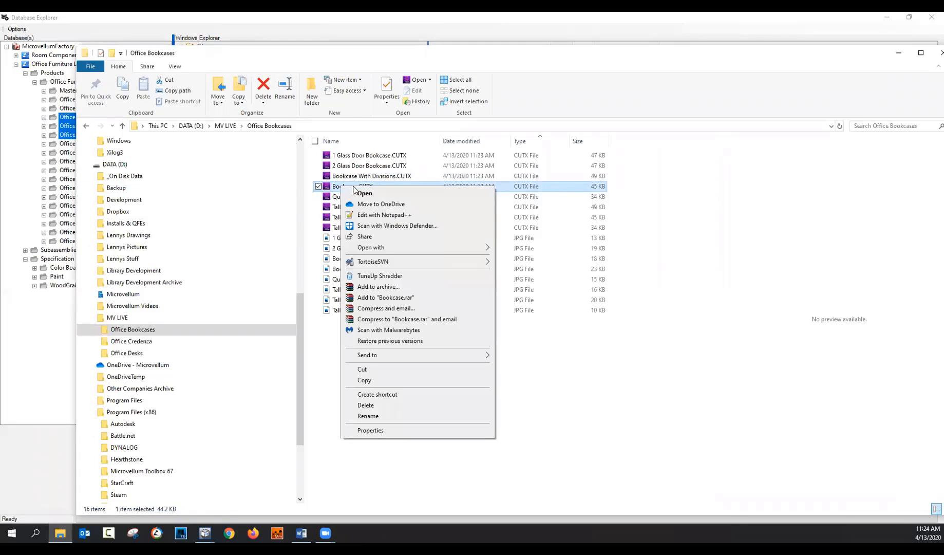
mouse_move(384, 249)
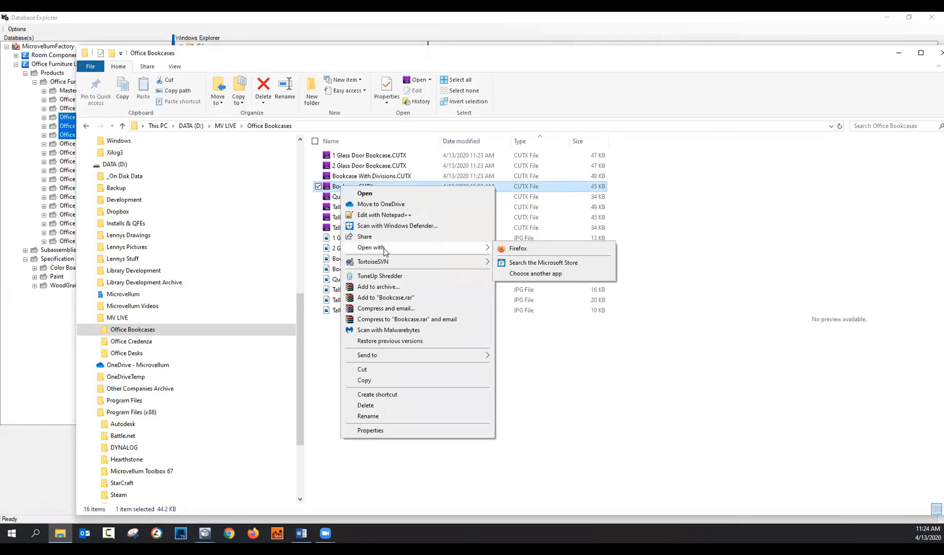
click(383, 166)
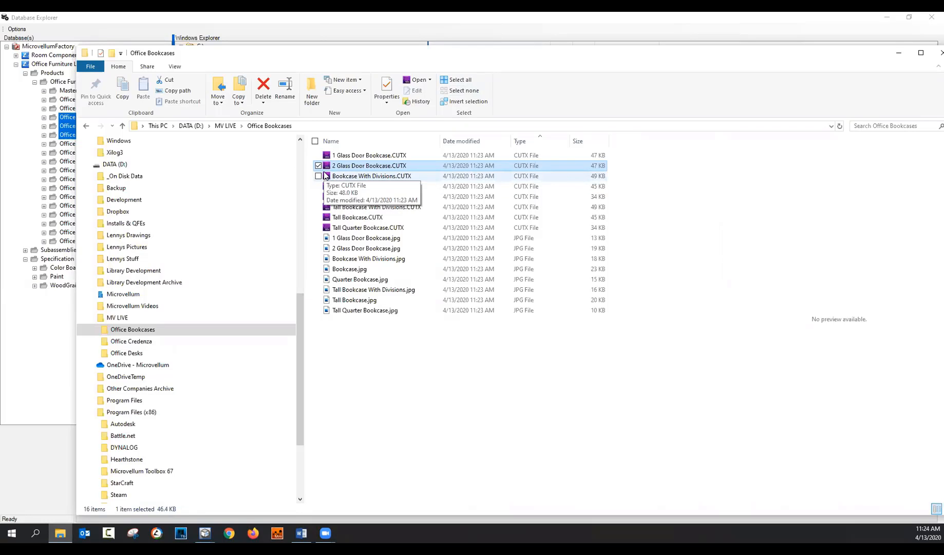
click(350, 217)
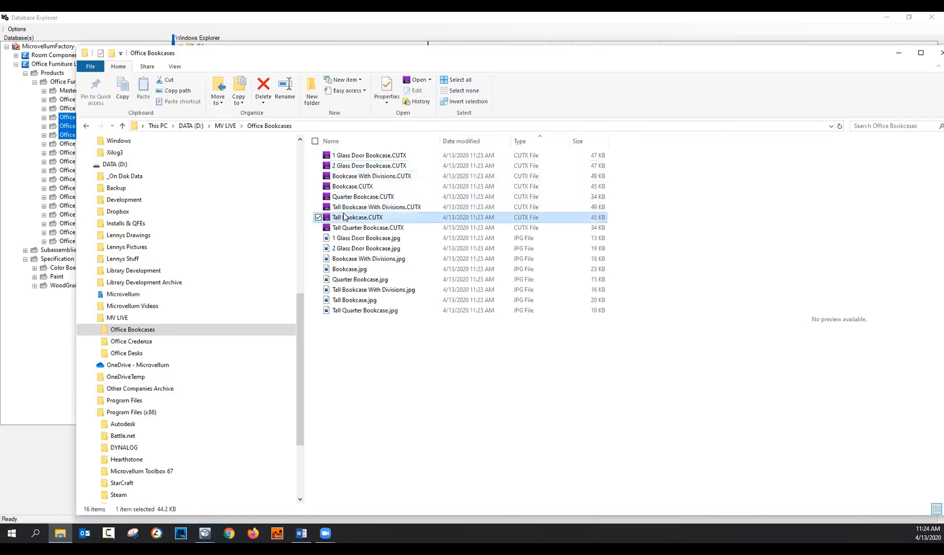
Step: Minimize File Explorer to return to Database Explorer, and check the products inside the Office Desks category
click(899, 53)
click(44, 135)
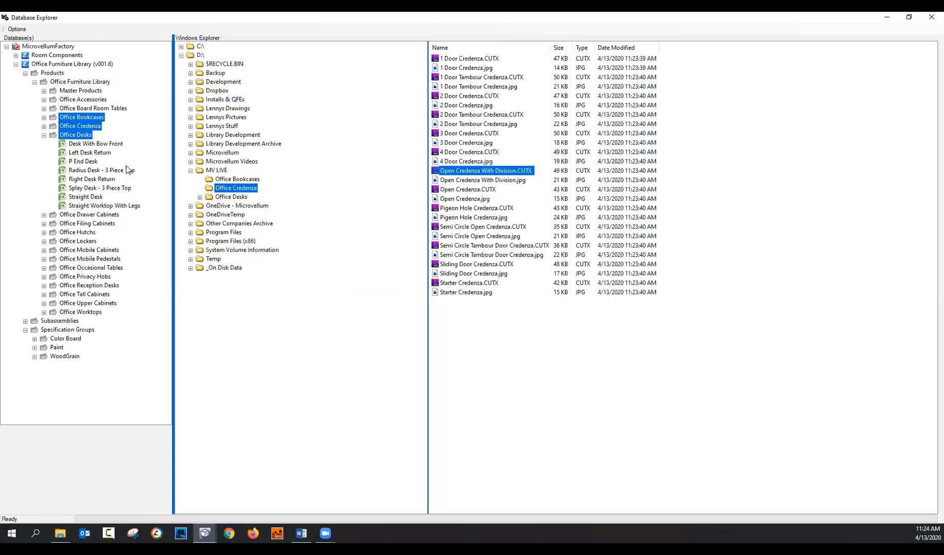
click(43, 135)
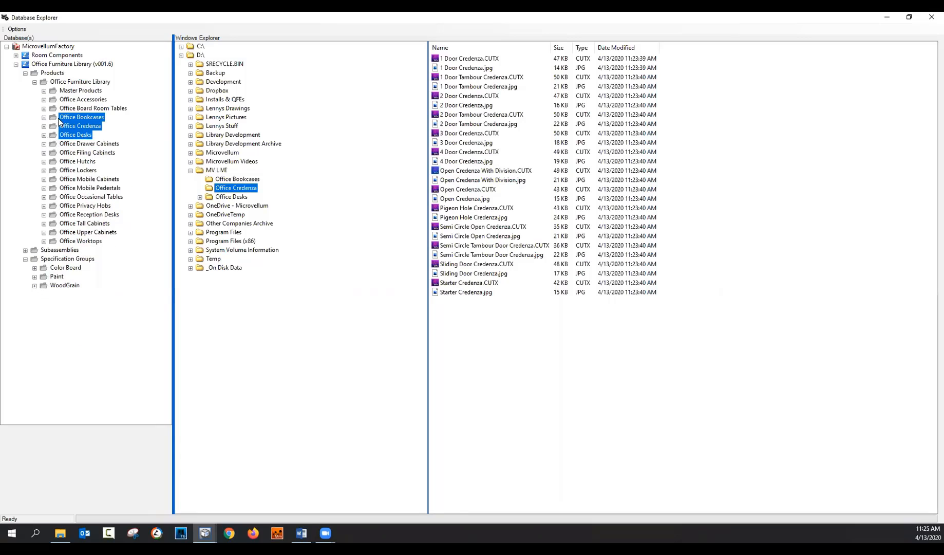
Step: Add a category named New Category under the Office Furniture Library products
click(62, 118)
click(66, 83)
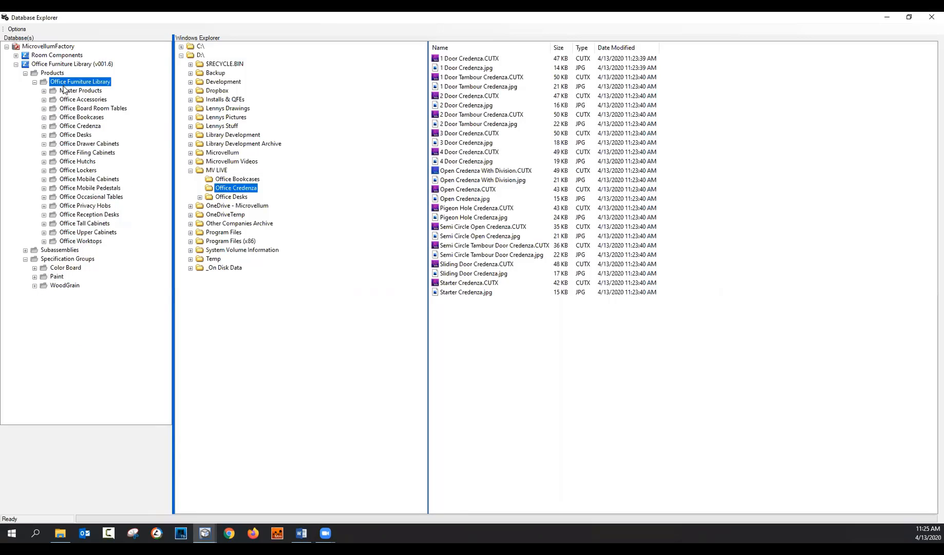
right_click(67, 84)
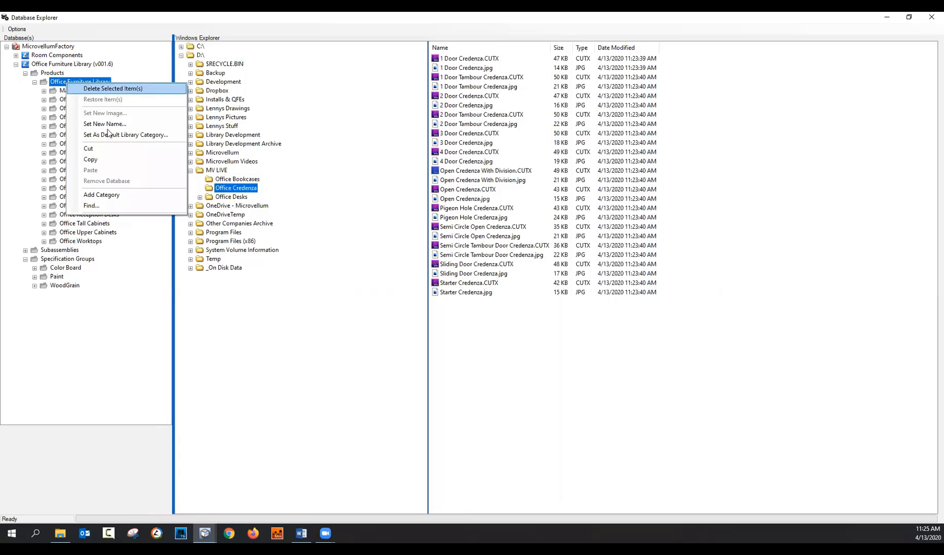
click(102, 195)
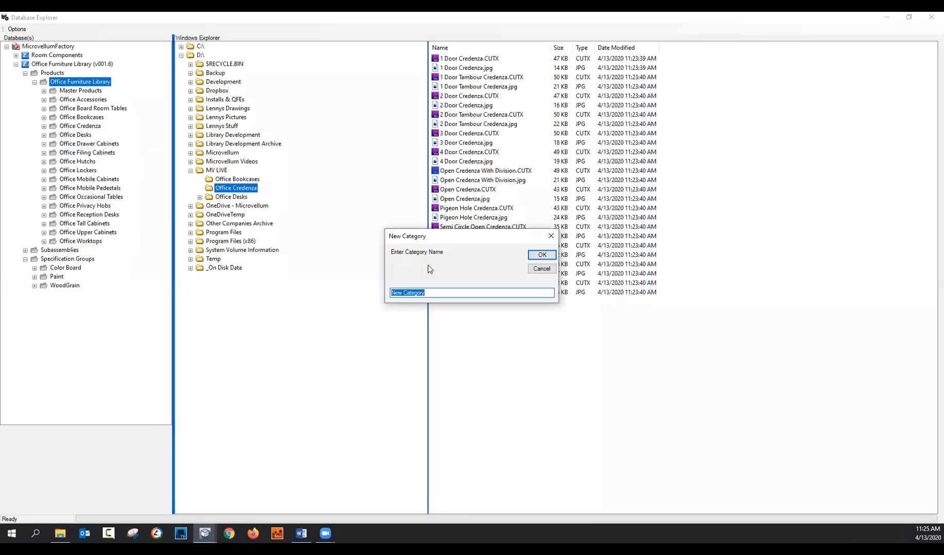
click(542, 256)
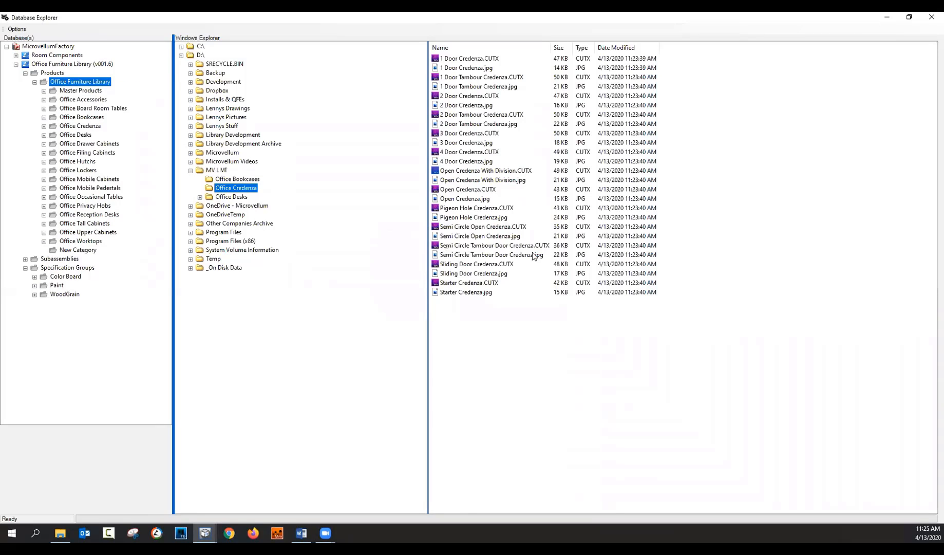
Step: Rename Starter Credenza.CUTX in the MV LIVE Office Credenza folder to Test.CUTX
click(457, 274)
click(468, 284)
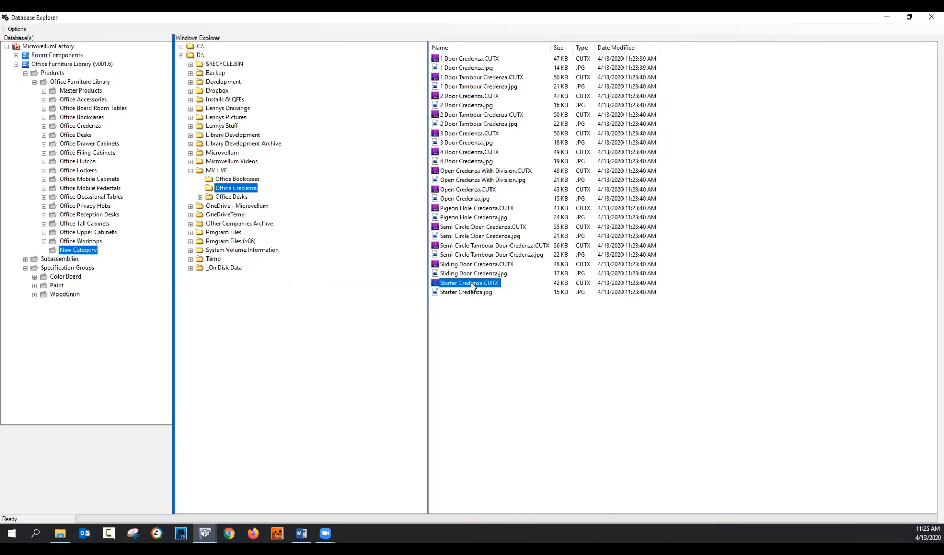
right_click(478, 284)
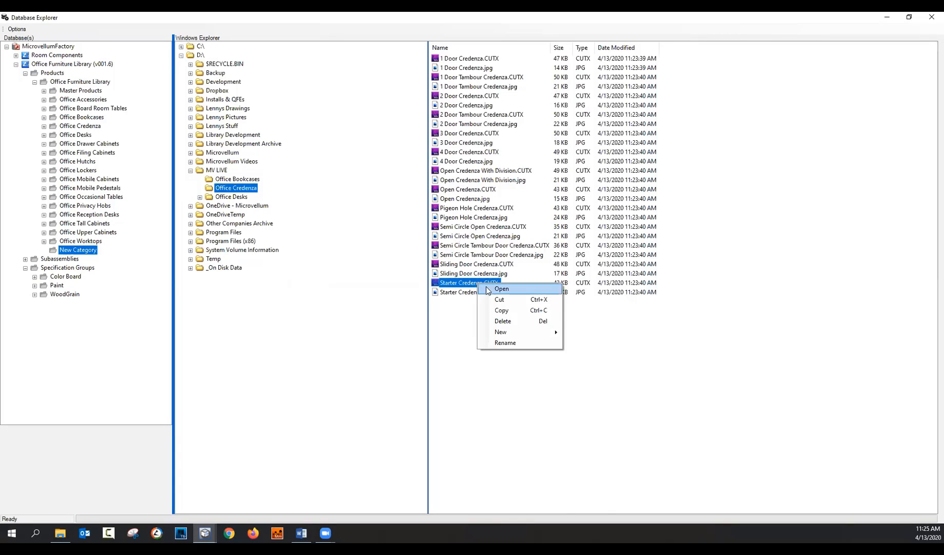
click(516, 348)
drag(430, 292, 365, 297)
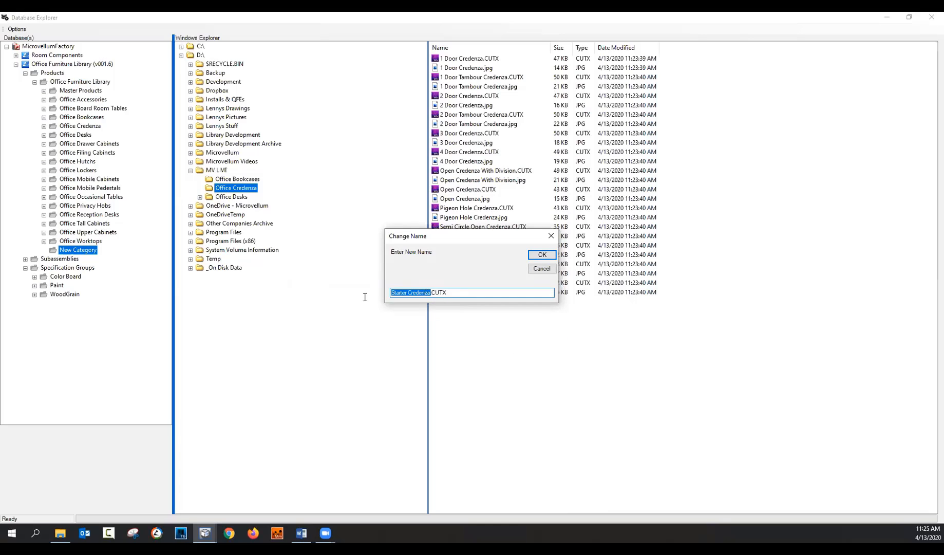
text(Test)
key(Return)
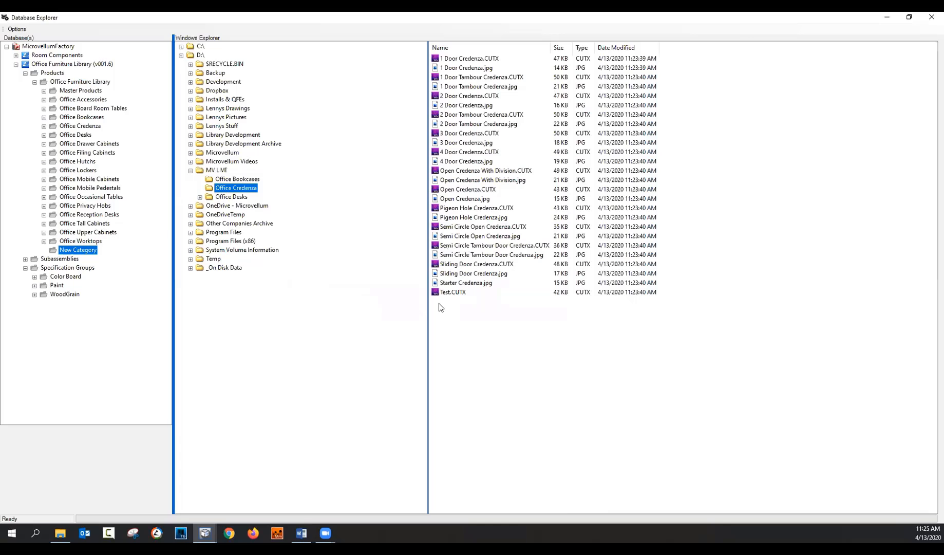
Step: Rename the matching image Starter Credenza.jpg to Test.jpg
right_click(452, 283)
click(495, 344)
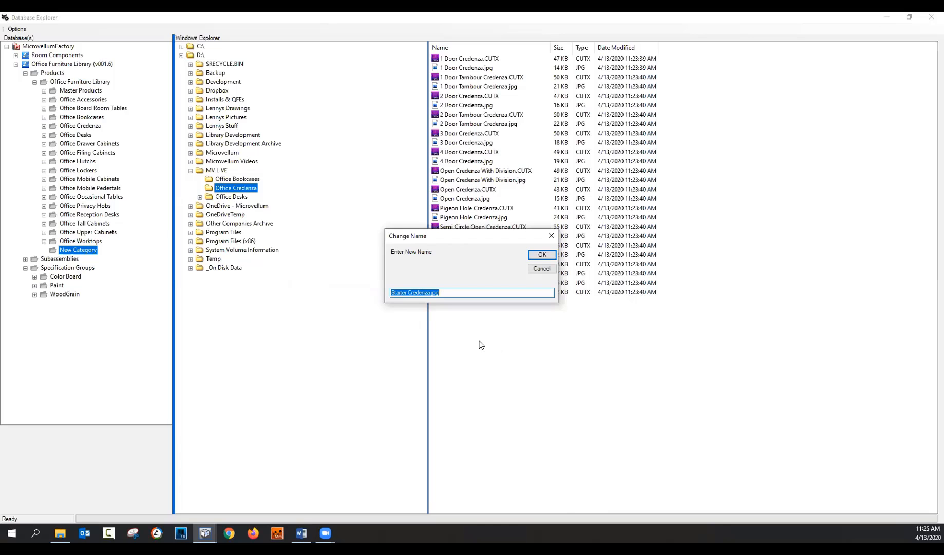
drag(431, 293, 357, 309)
text(Test)
click(540, 254)
click(461, 284)
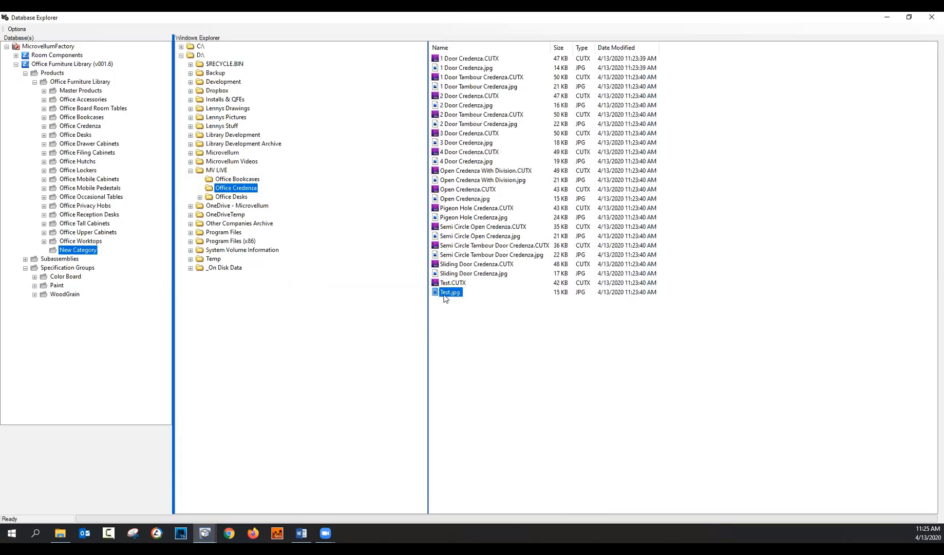
Step: Import Test.CUTX from the disk folder into the library's New Category, and select the Test product there
click(448, 284)
drag(448, 287, 82, 250)
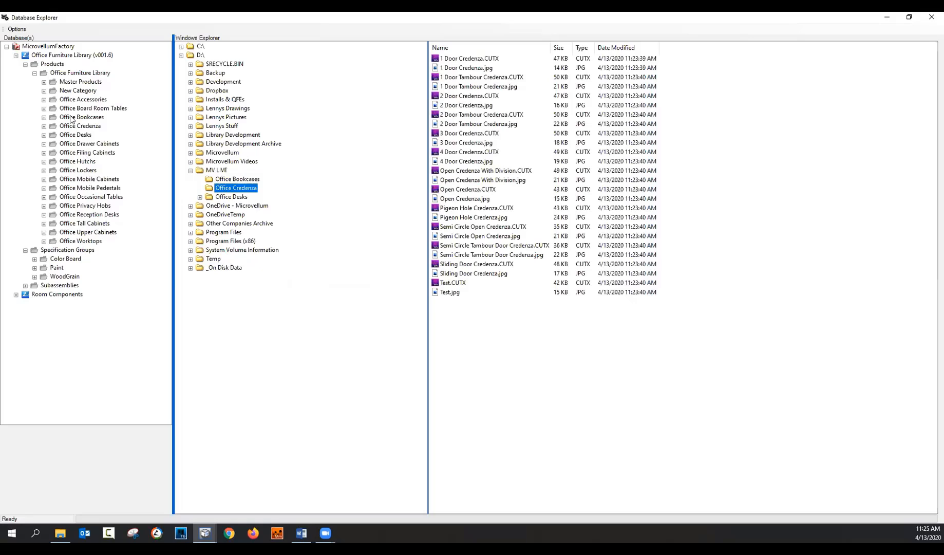
double_click(78, 91)
click(62, 100)
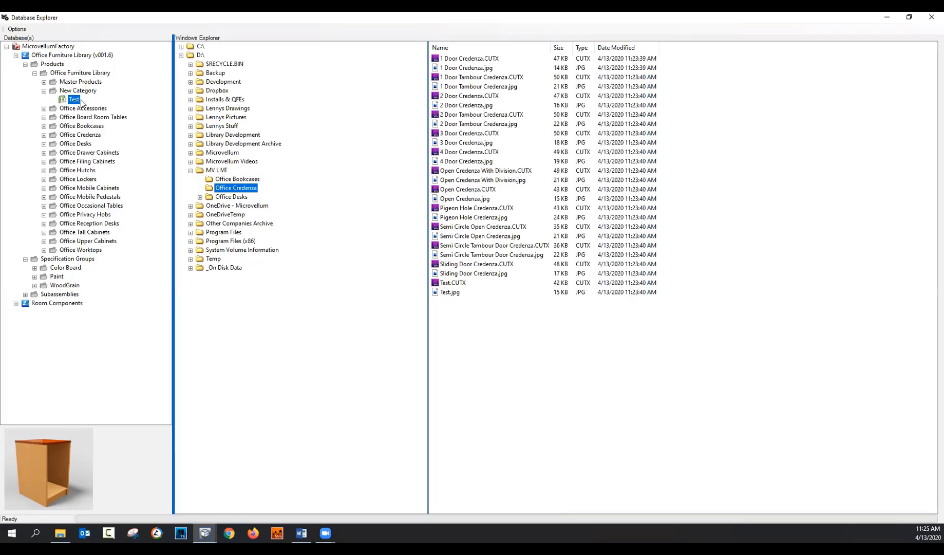
Step: Close Database Explorer, dismiss the restart notice and close the Configuration Editor
click(930, 19)
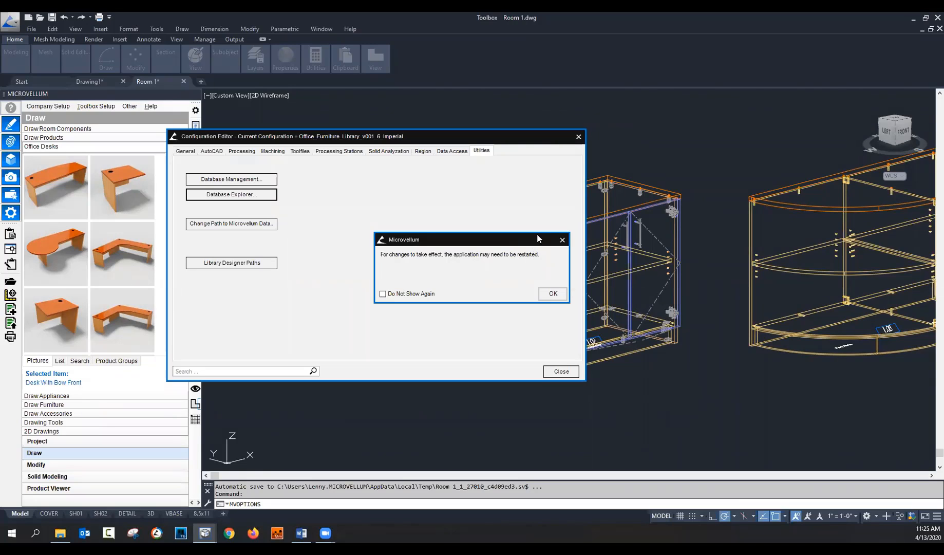
click(552, 294)
click(561, 371)
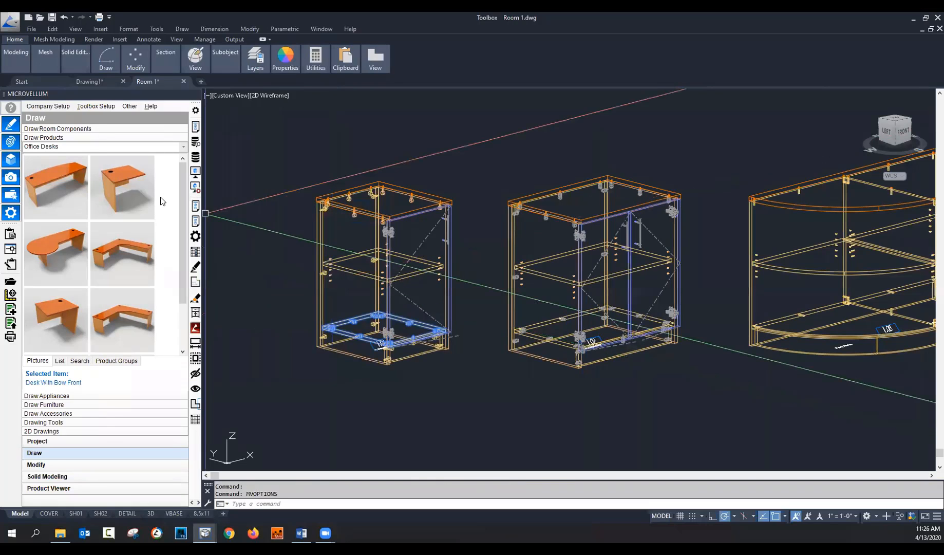
Step: Look for products in New Category under Draw Products, switch to the list view and collapse Office Furniture Library
click(184, 148)
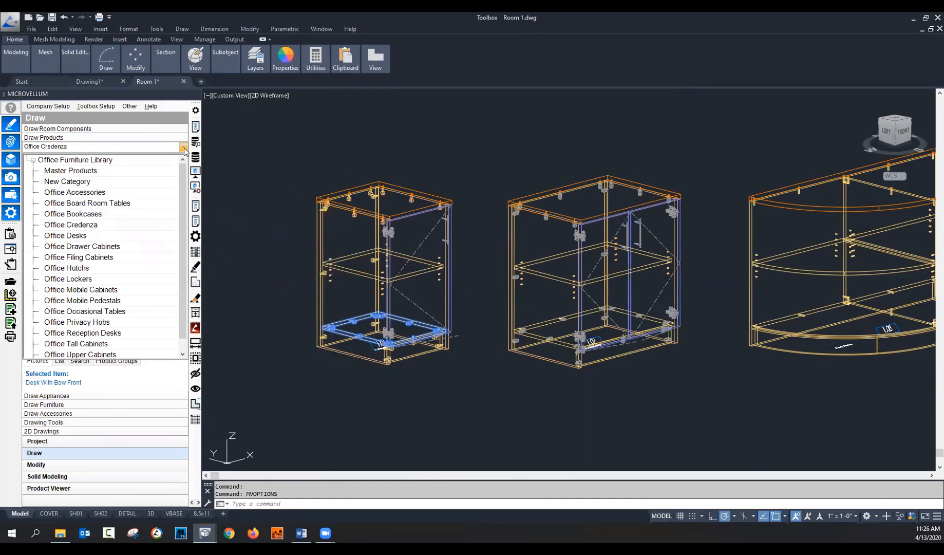
click(83, 181)
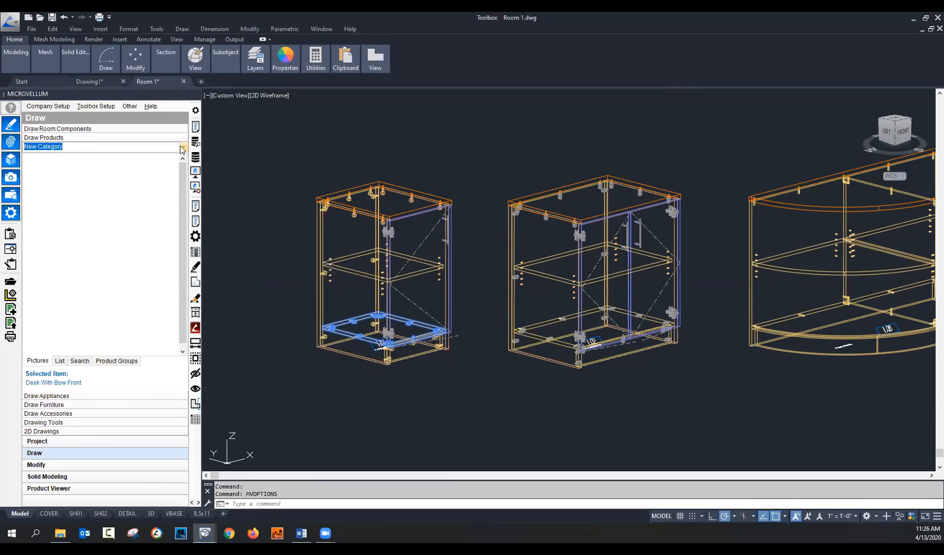
click(60, 361)
click(183, 147)
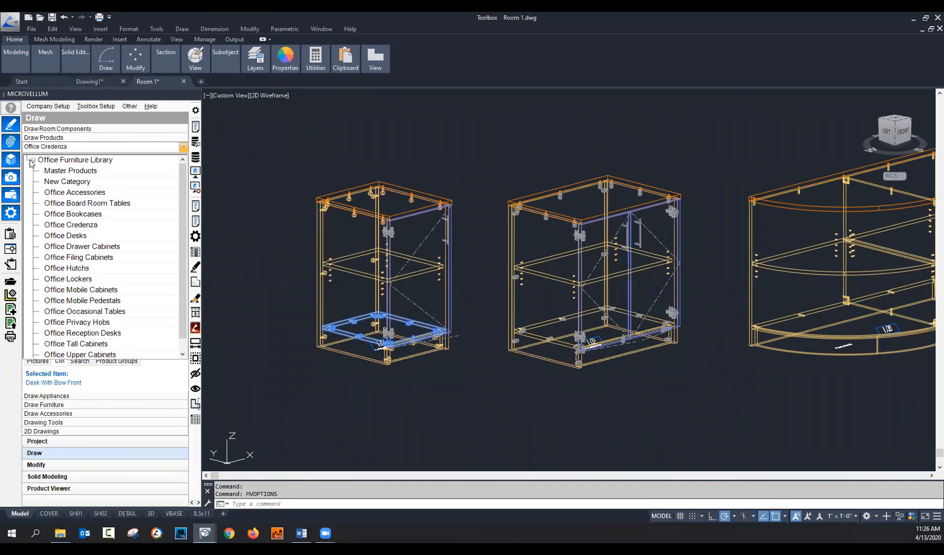
click(71, 162)
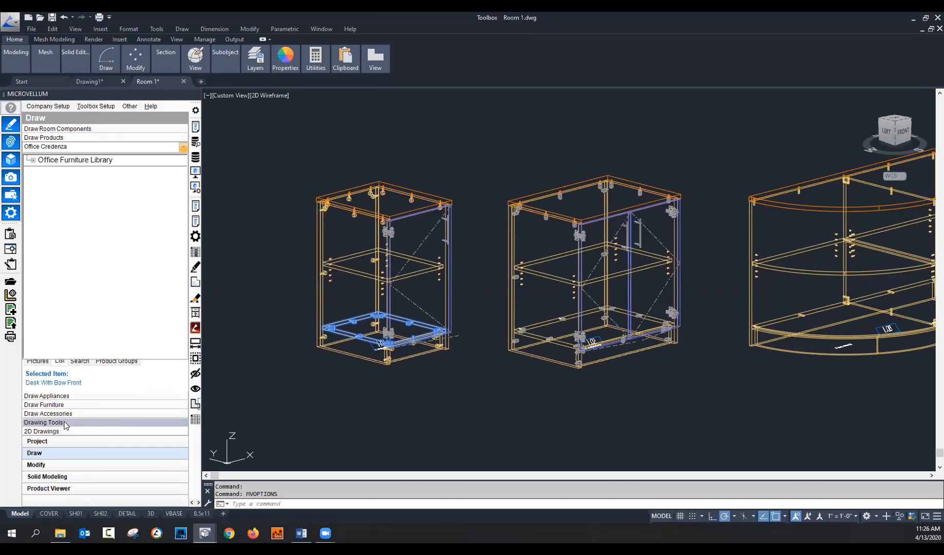
Step: Reload the active library by choosing Office Furniture Library (v001.6) for the project
click(70, 445)
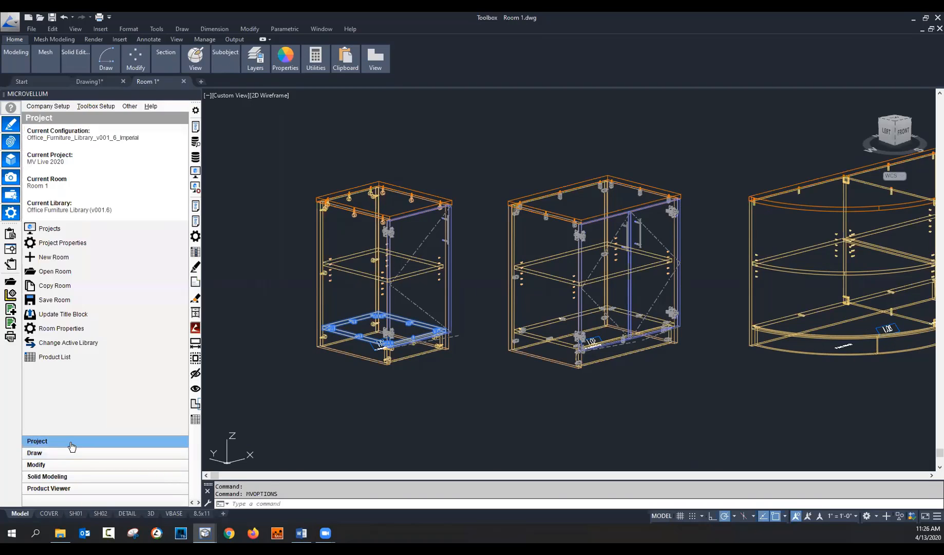
click(84, 343)
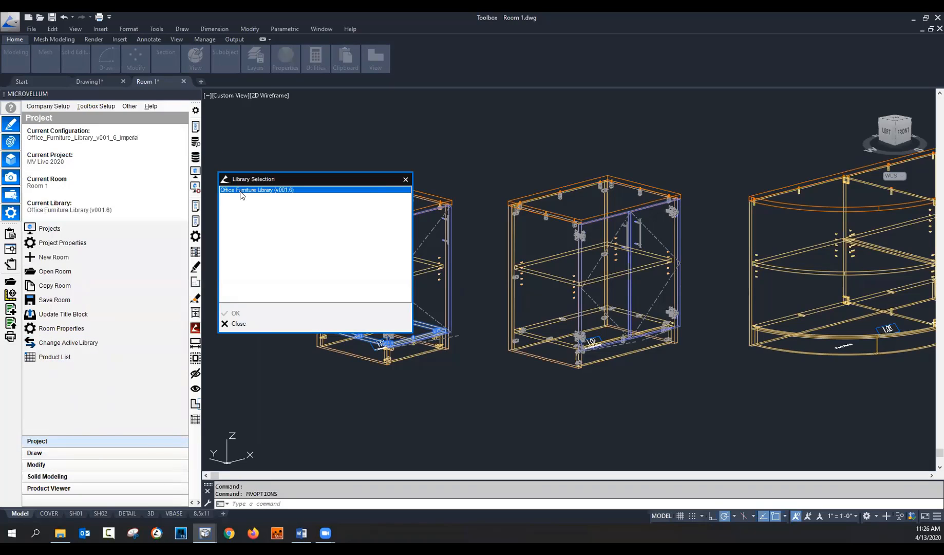
click(234, 314)
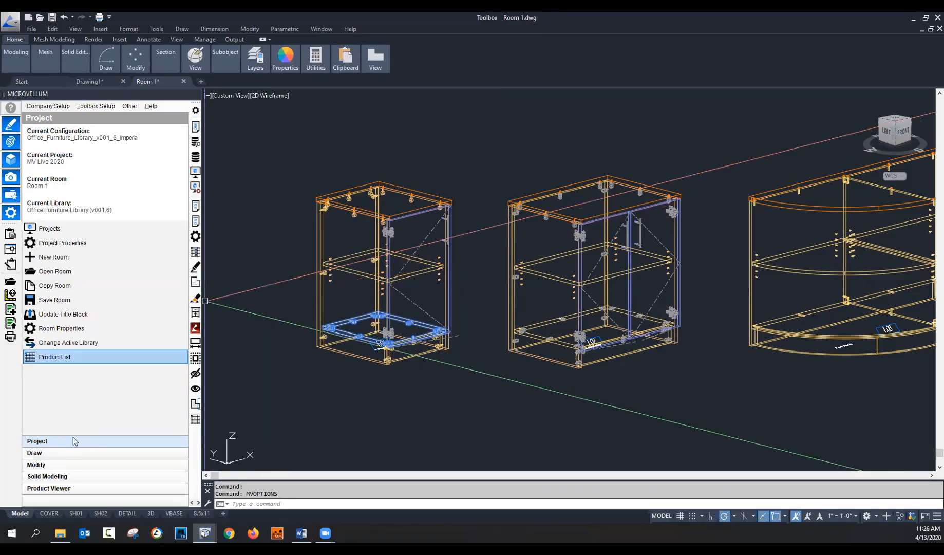
Step: View the Master Products and New Category lists under Draw Products, and select the Test product
click(69, 454)
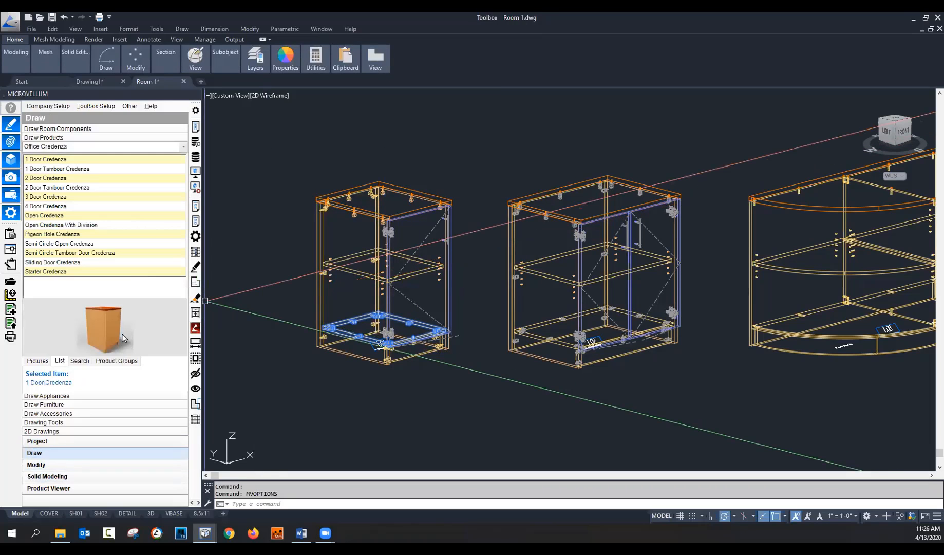
click(183, 147)
click(63, 174)
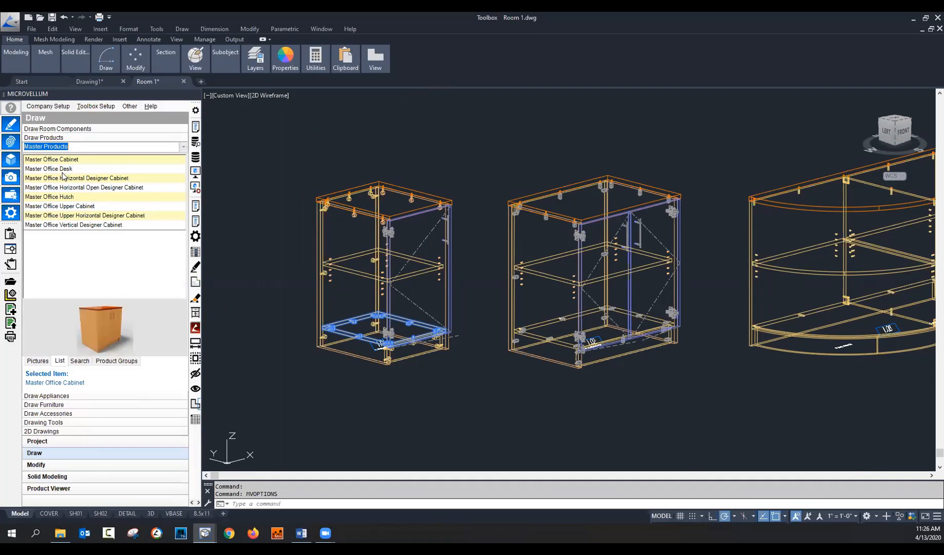
click(184, 147)
click(68, 183)
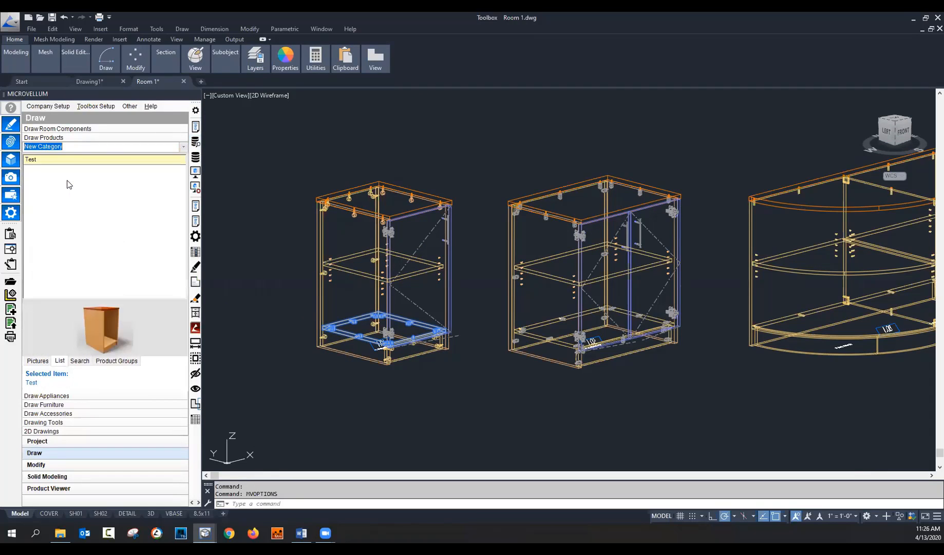
click(50, 159)
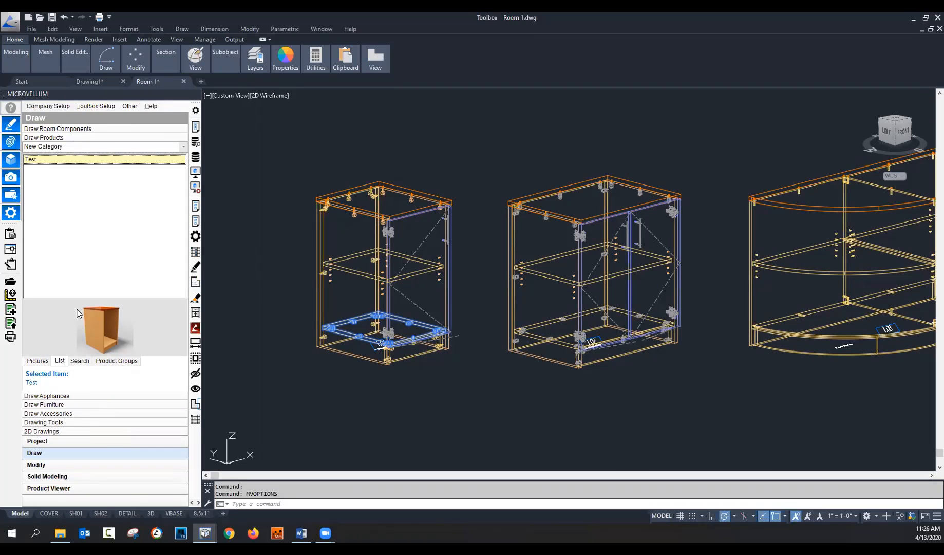
Step: Browse the Office Accessories and Office Bookcases categories, previewing 1 Glass Door Bookcase and 2 Glass Door Bookcase
click(182, 147)
click(70, 192)
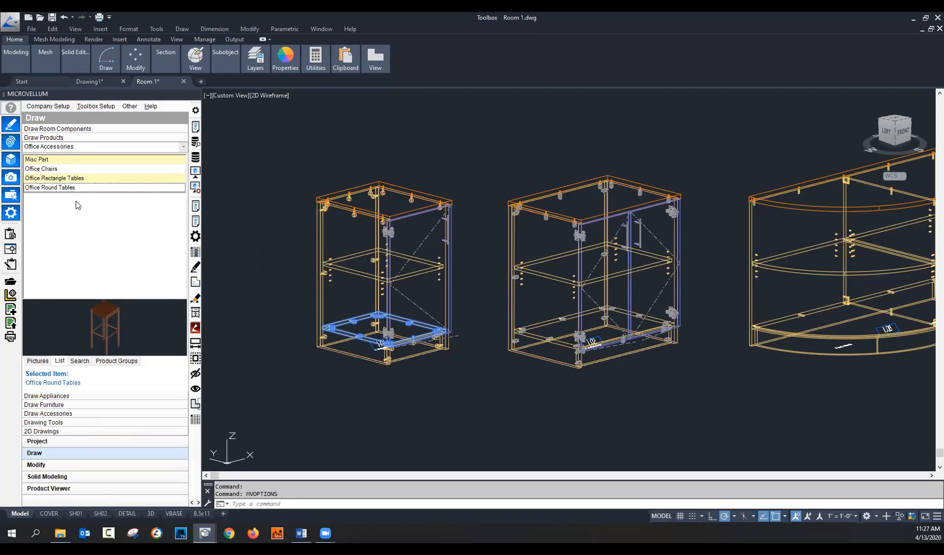
click(183, 146)
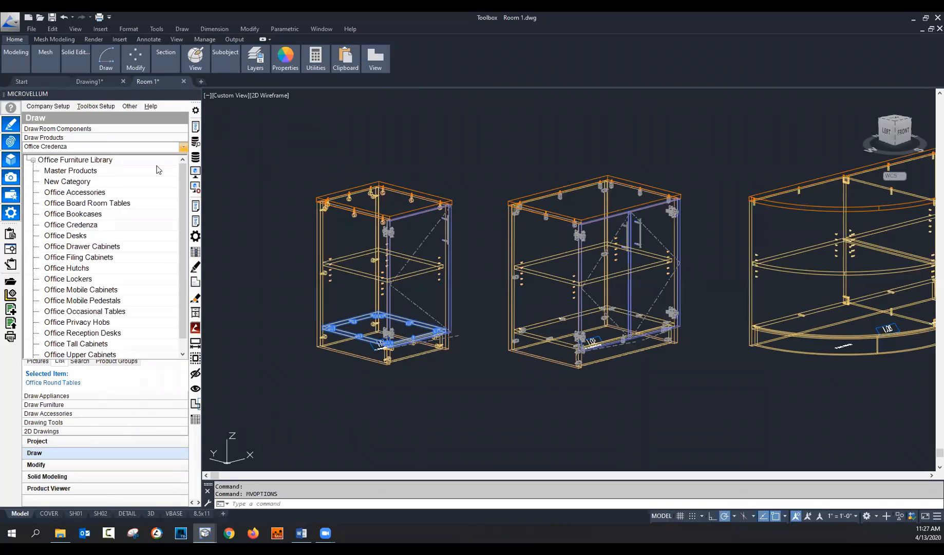
click(88, 214)
click(60, 160)
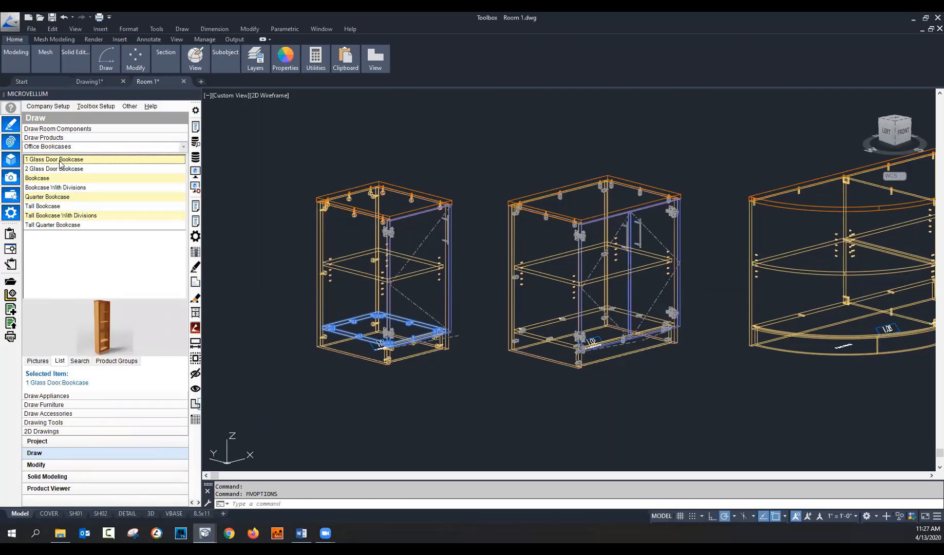
click(56, 169)
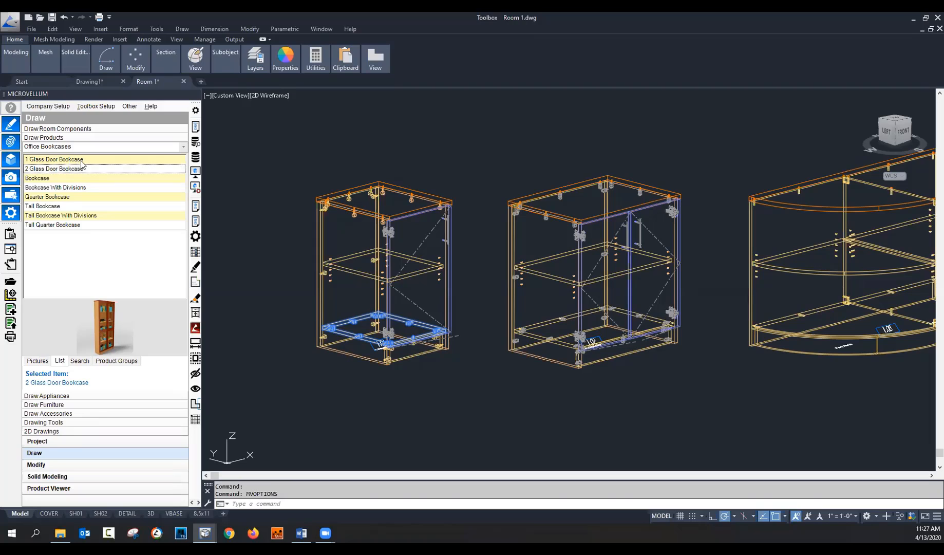
Step: Open Library Designer and expand Office Furniture Library (v001.6) down to the products in Office Credenza
click(117, 110)
click(169, 302)
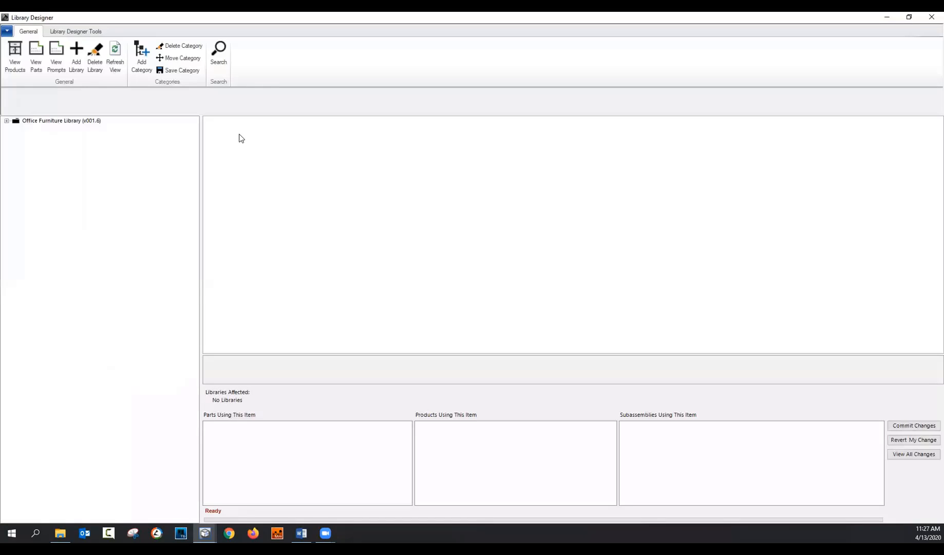
click(6, 121)
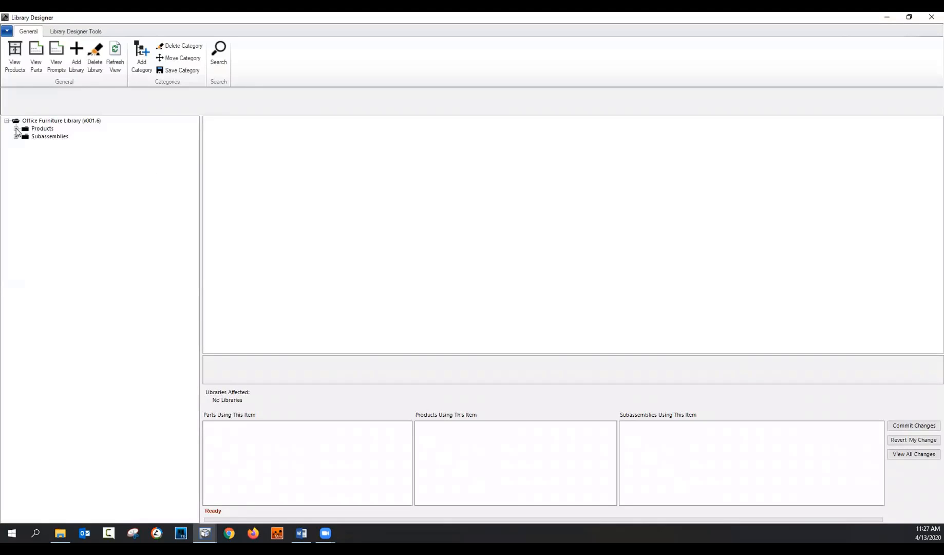
click(16, 129)
click(25, 137)
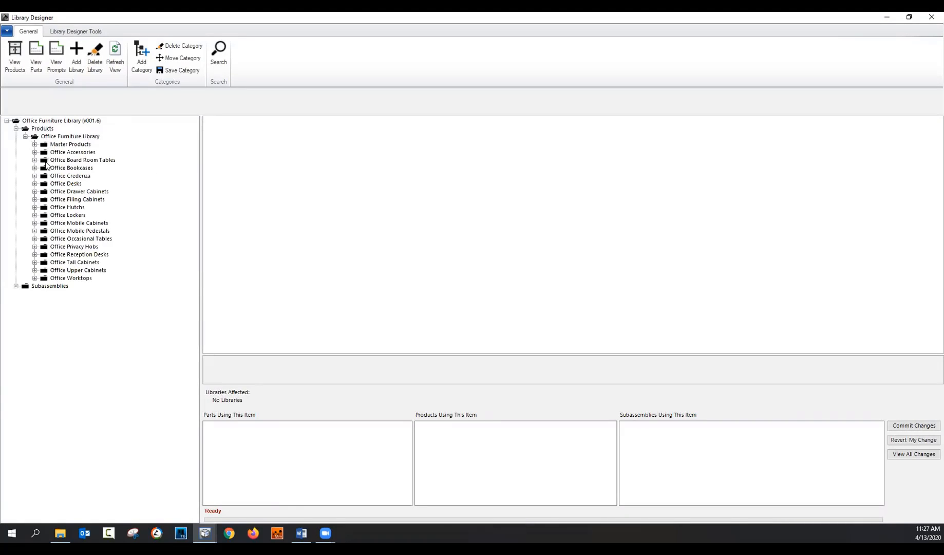
click(35, 176)
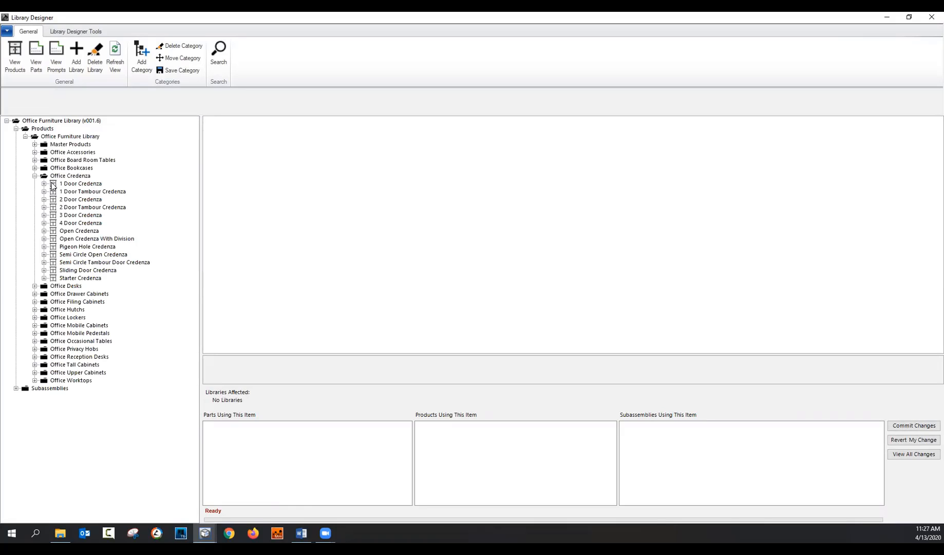
Step: View the Length formula of the Left Side part in 1 Door Credenza, and close Library Designer
click(44, 183)
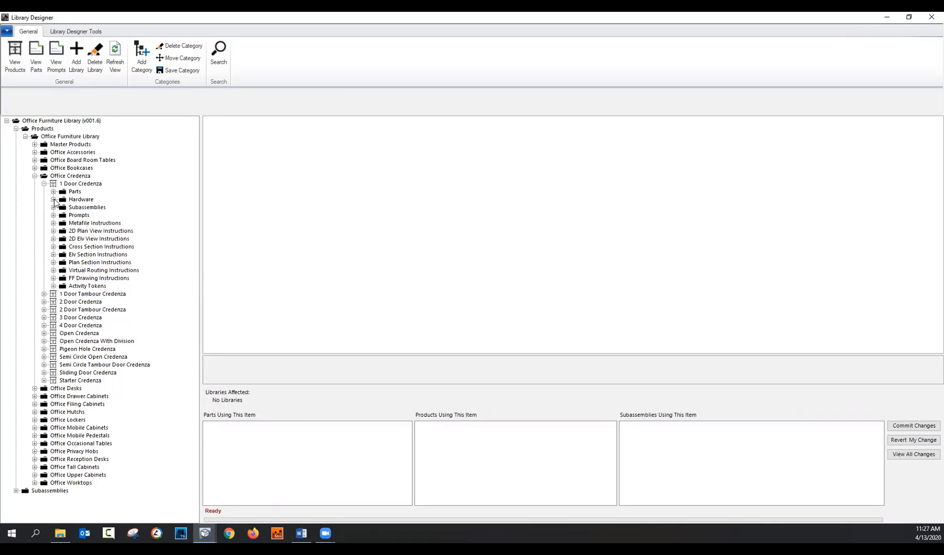
click(53, 191)
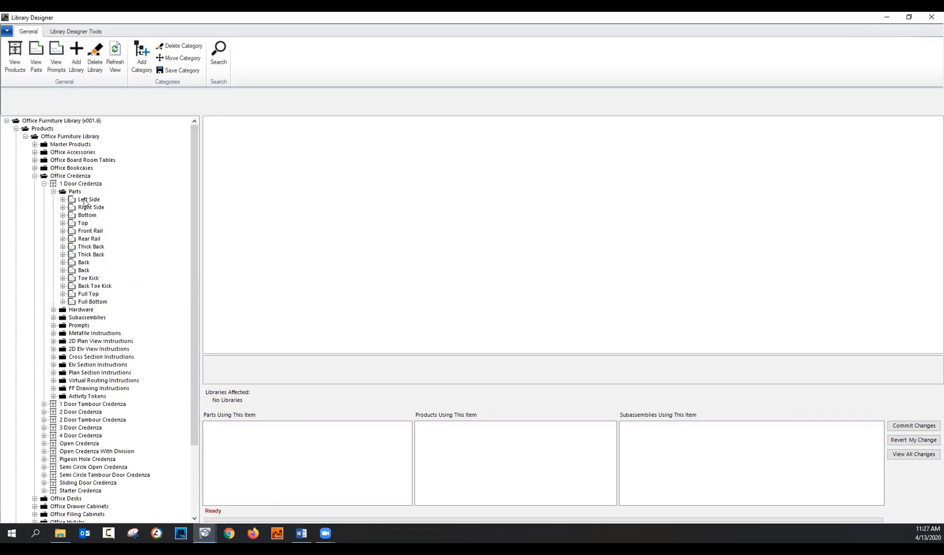
click(85, 201)
click(363, 161)
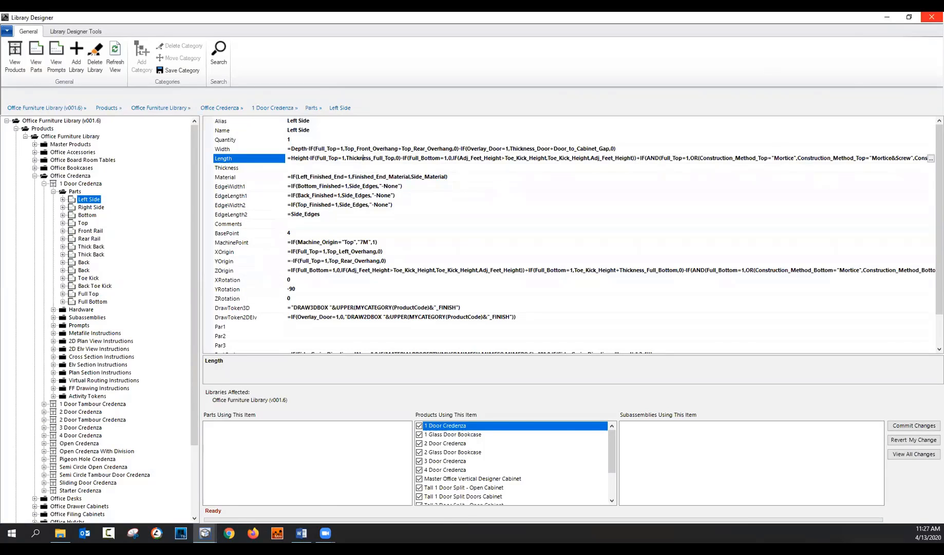
click(931, 18)
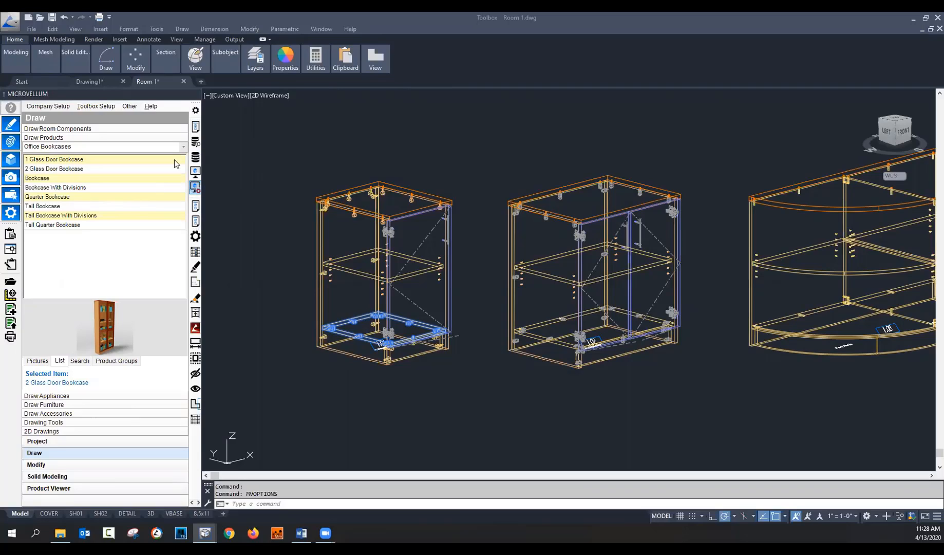
Step: Open the library specification groups and display the LookUpTables sheet of the global (G) workbook in Workbook Designer
click(96, 105)
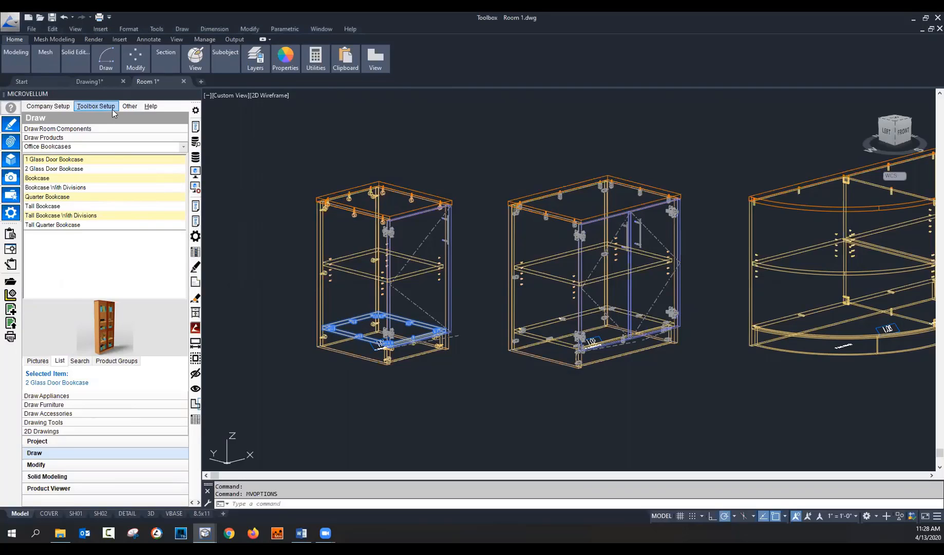
click(114, 149)
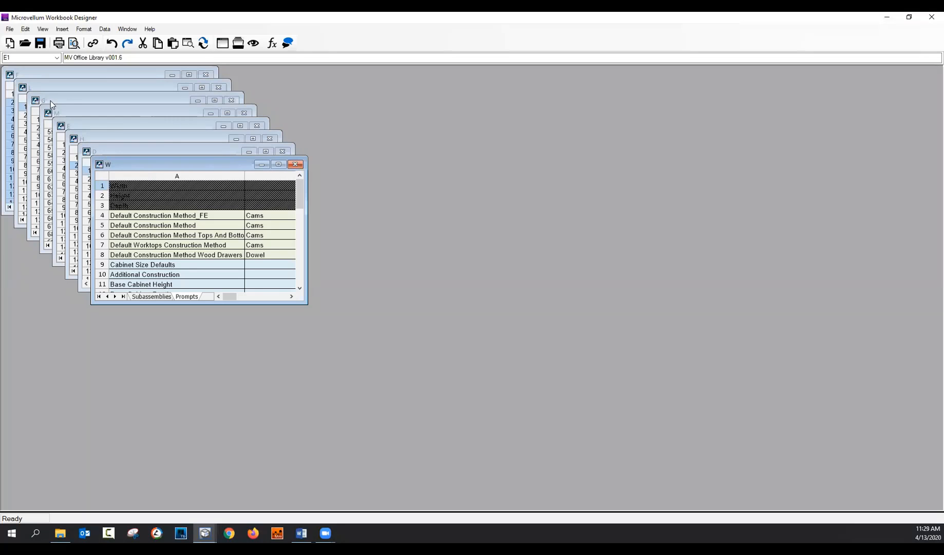
double_click(51, 105)
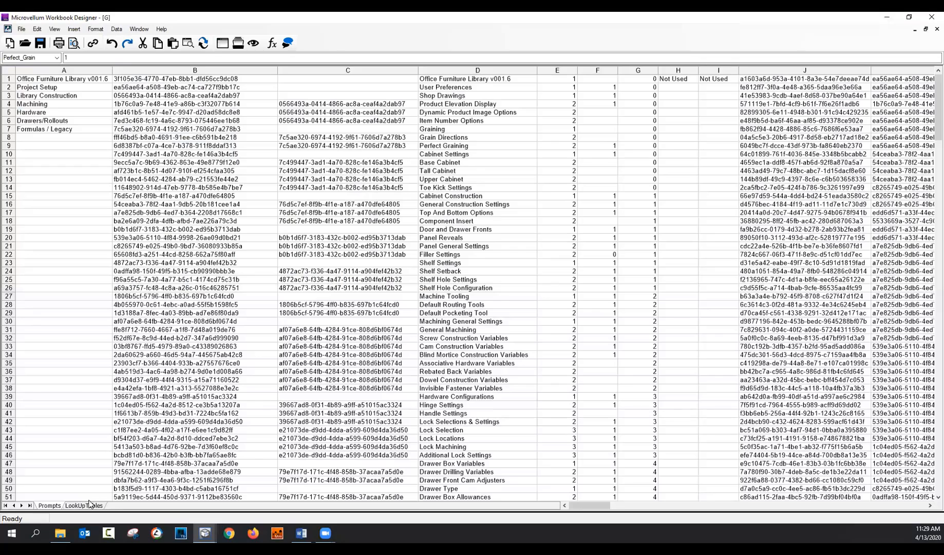
click(88, 505)
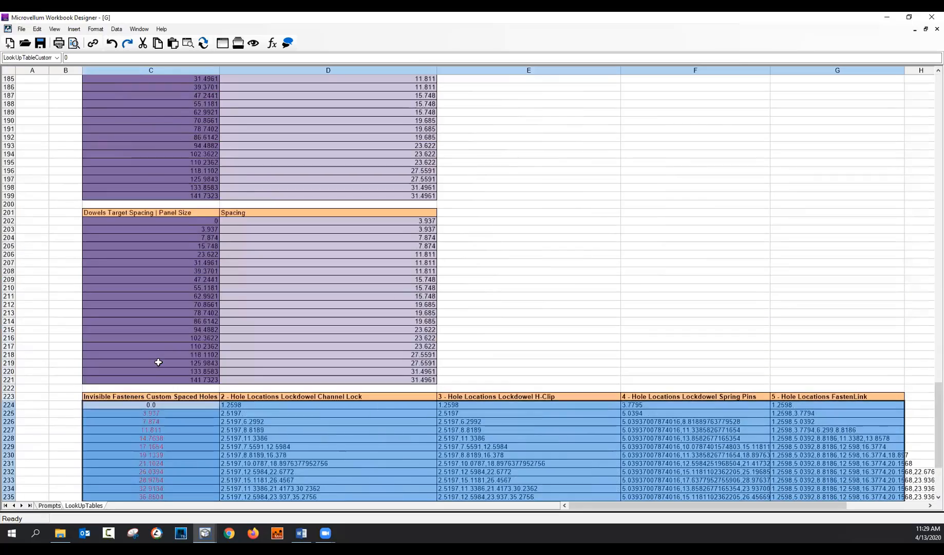
Step: Examine the cam, dowel and invisible fastener spacing tables, and close the workbook and the specification group setup
scroll(308, 234, down, 2)
scroll(308, 233, up, 15)
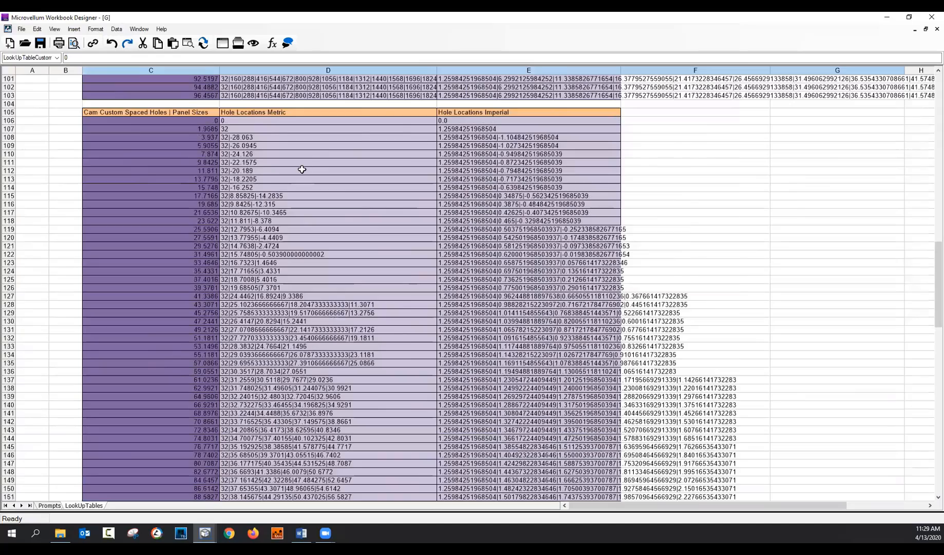
scroll(302, 169, down, 15)
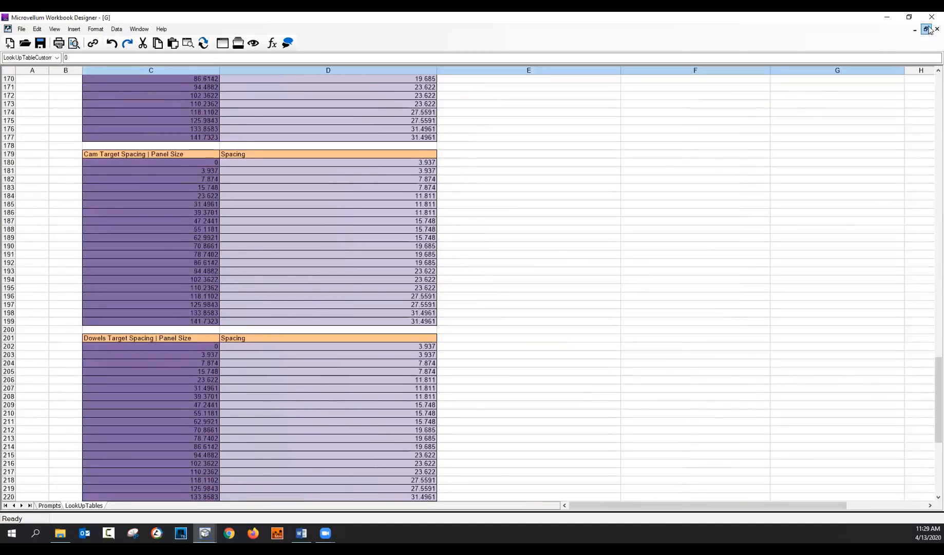
scroll(462, 371, down, 8)
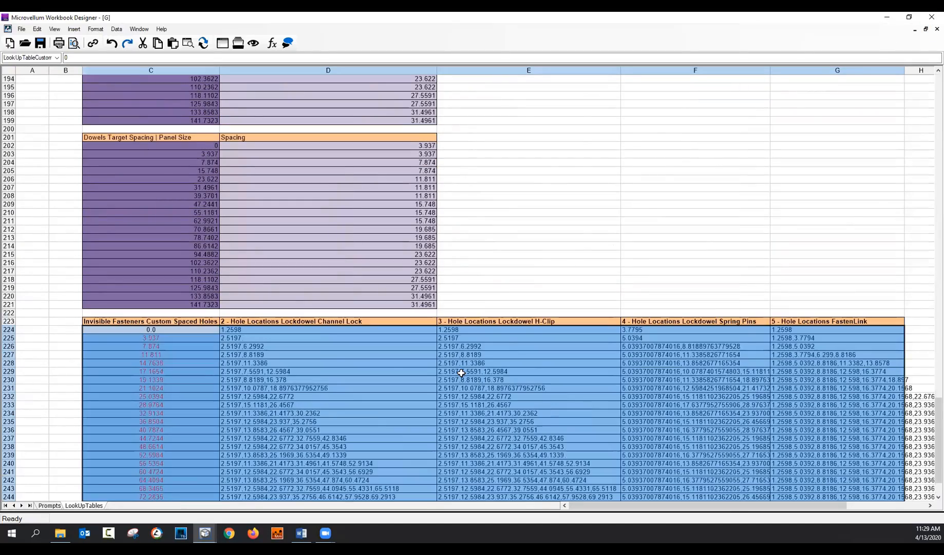
scroll(467, 363, down, 3)
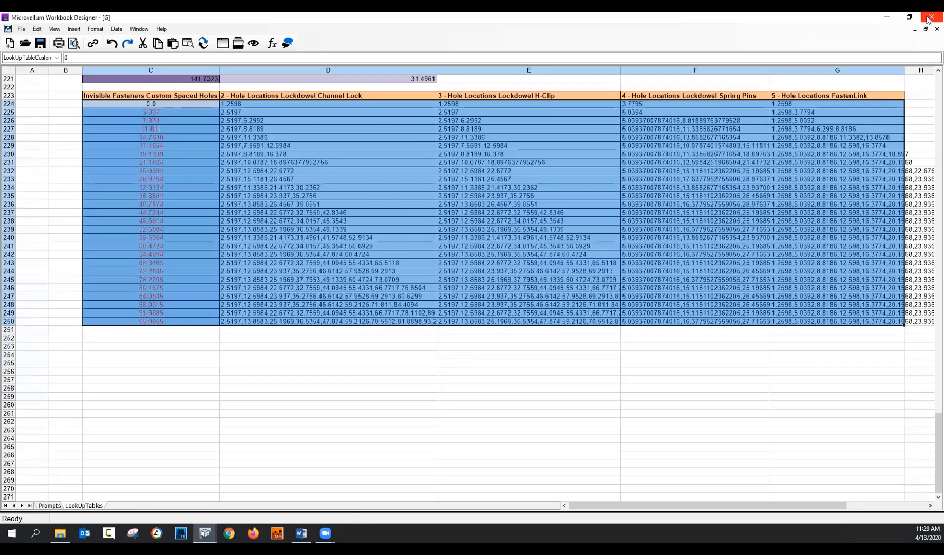
click(931, 17)
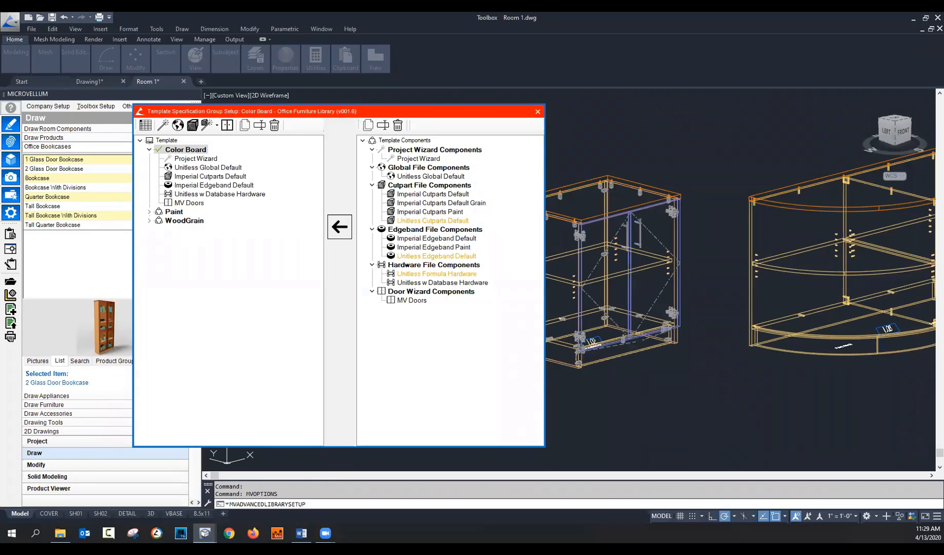
click(537, 112)
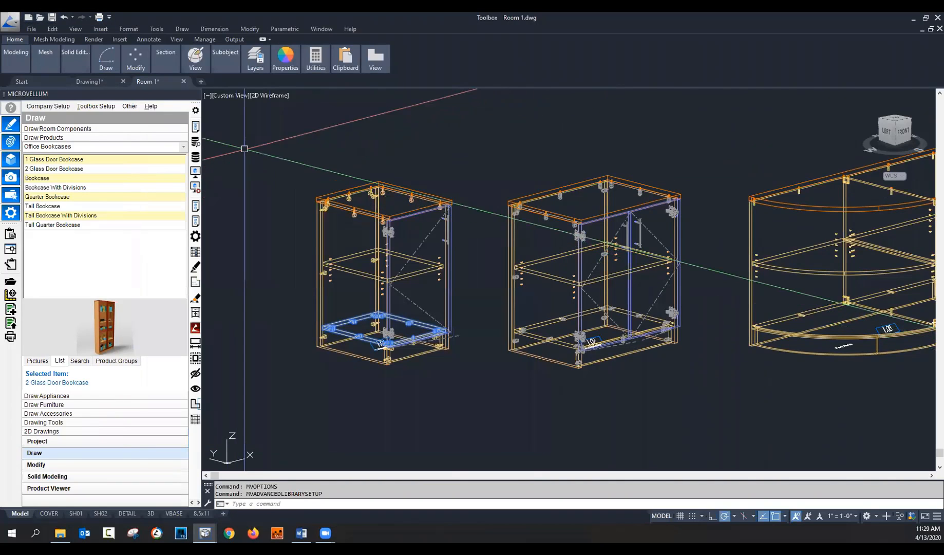
Step: List the Office Drawer Cabinets category under Draw Products
scroll(237, 212, down, 5)
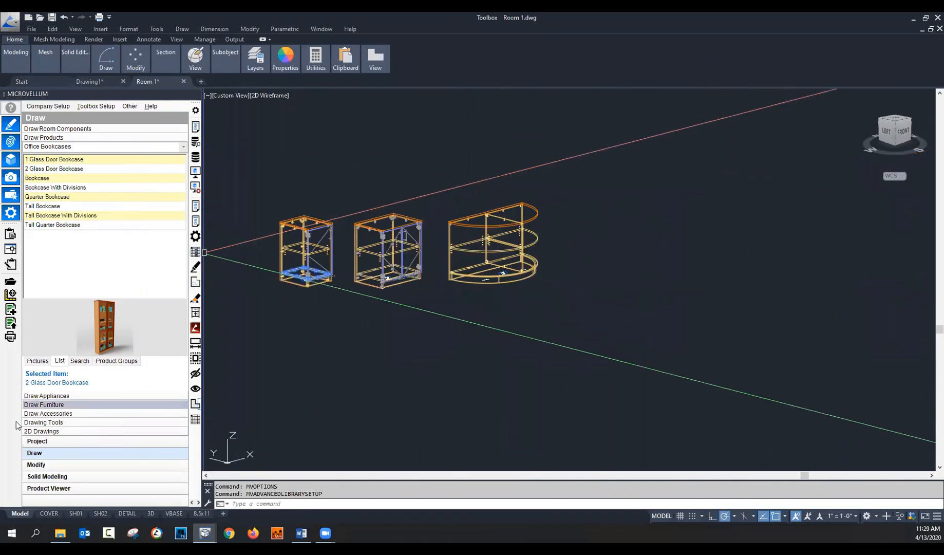
click(70, 404)
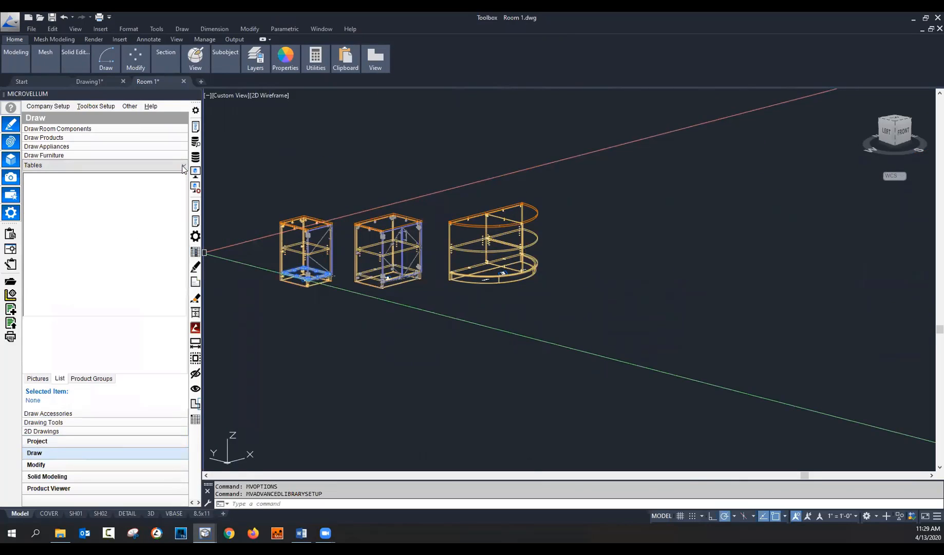
click(84, 138)
click(182, 147)
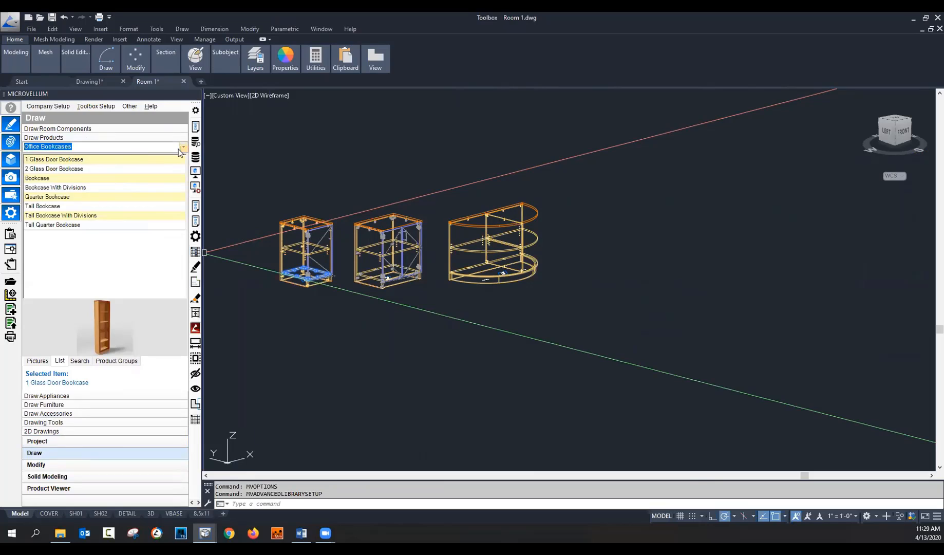
click(70, 250)
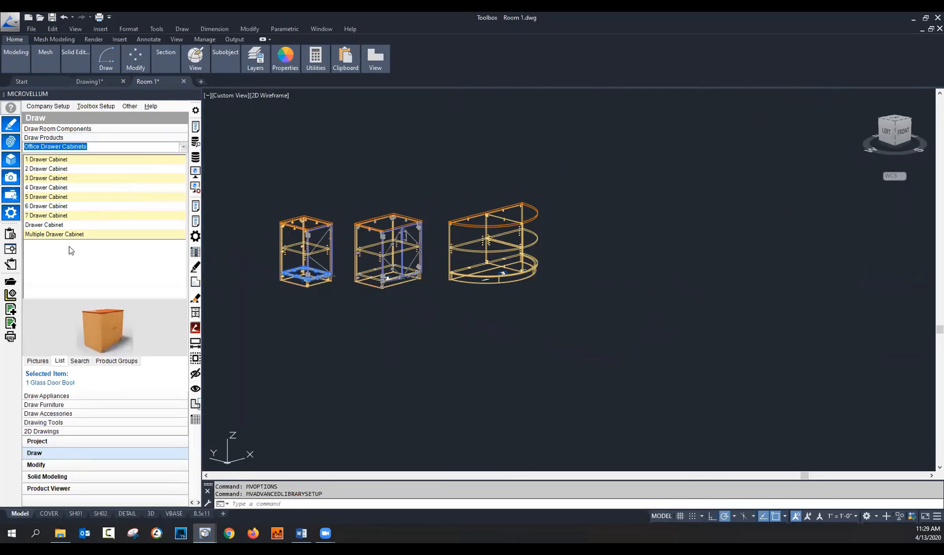
Step: Place a 3 Drawer Cabinet with its default prompts at a selected point beyond the semicircular cabinet
right_click(44, 178)
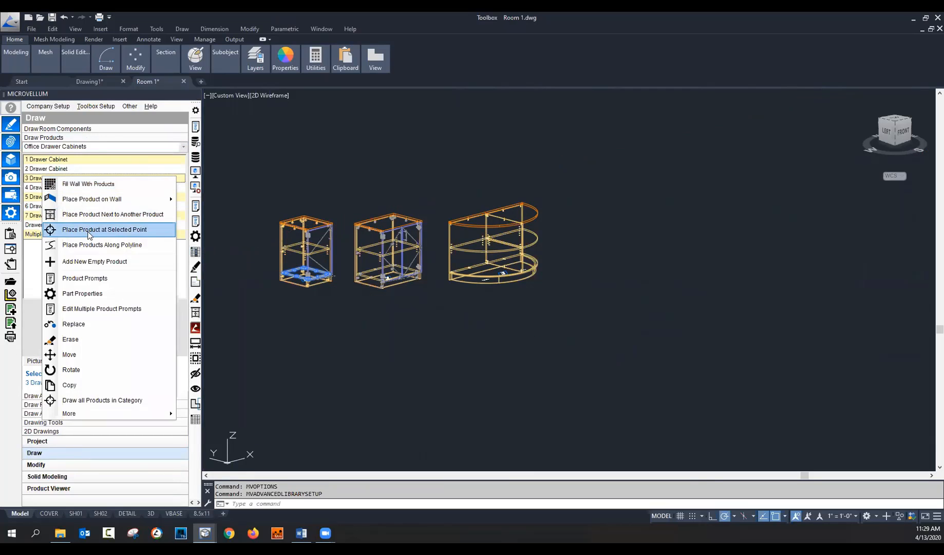
click(88, 229)
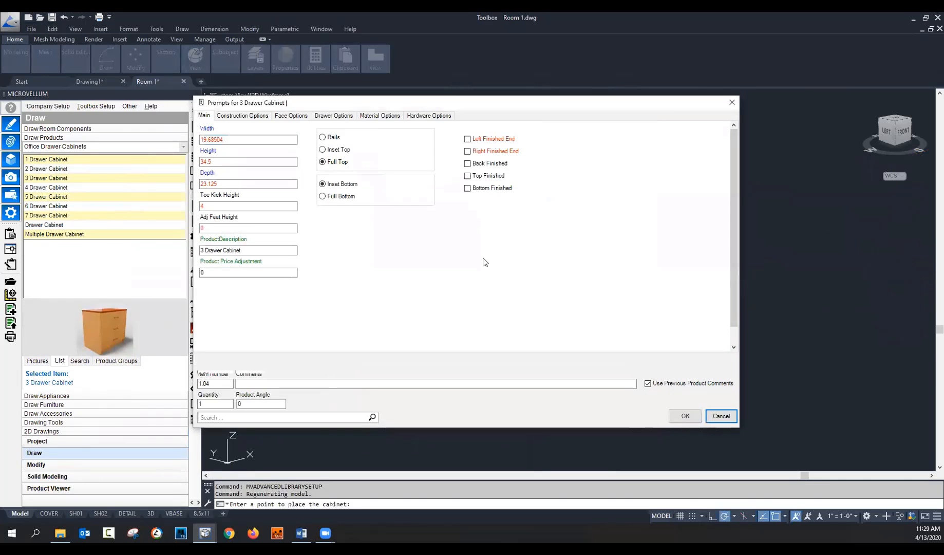
key(Return)
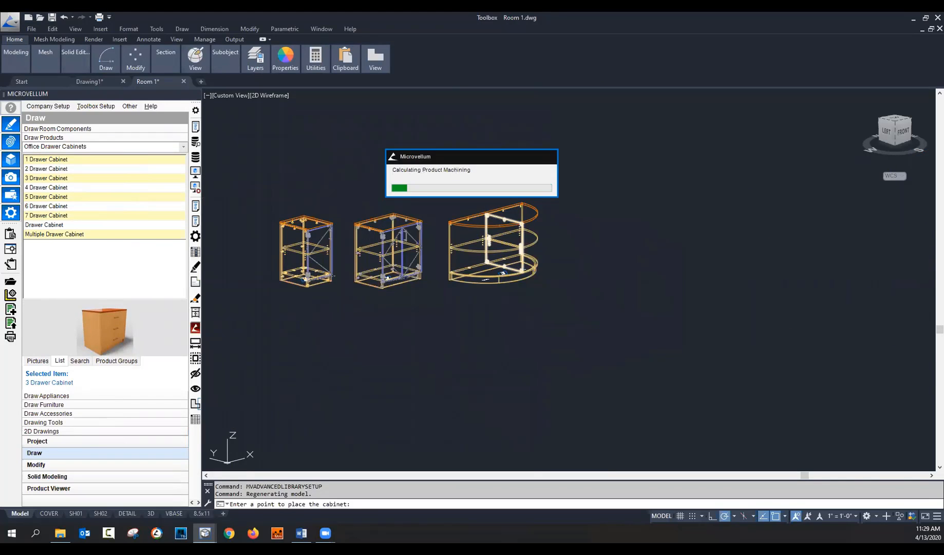
click(626, 266)
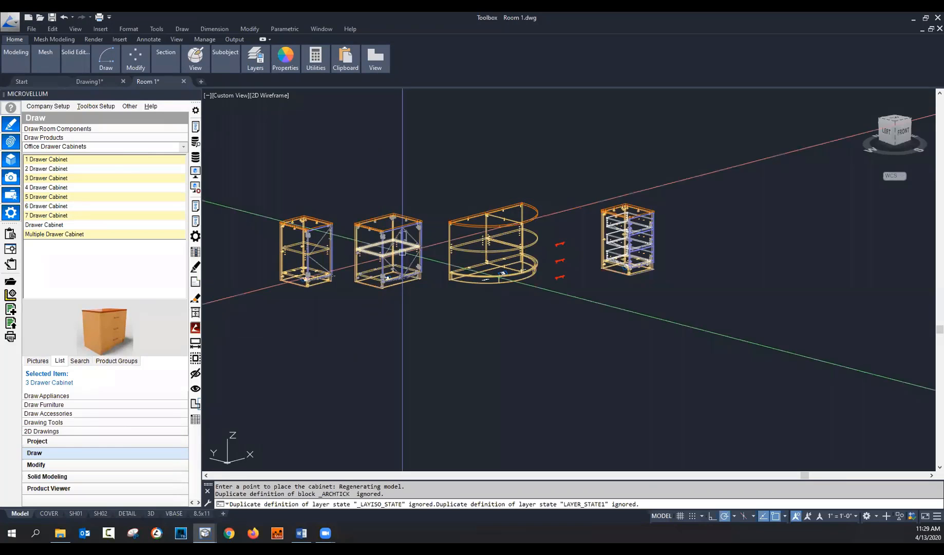
Step: Open the design data of the placed 3 Drawer Cabinet and select the Blum Metabox Cutout Left Back part
scroll(402, 251, up, 6)
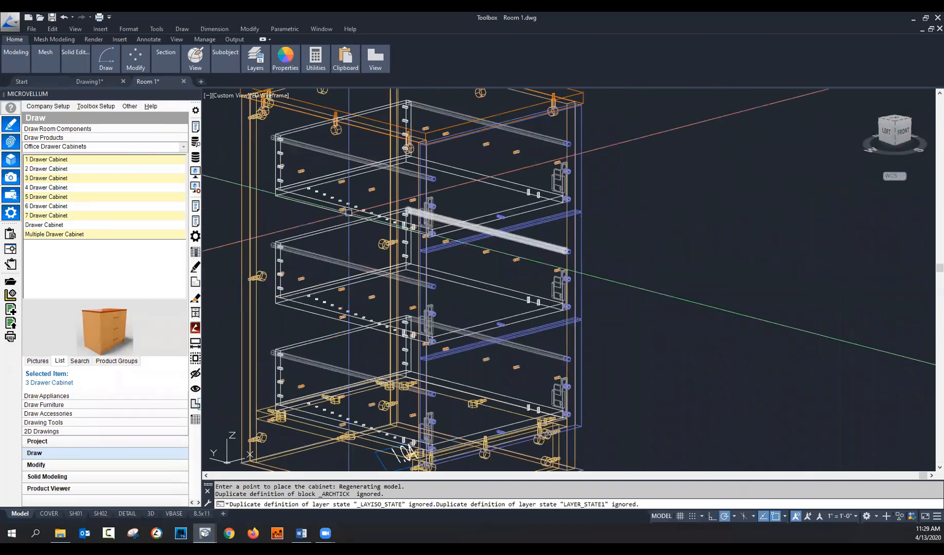
scroll(251, 213, down, 5)
click(196, 251)
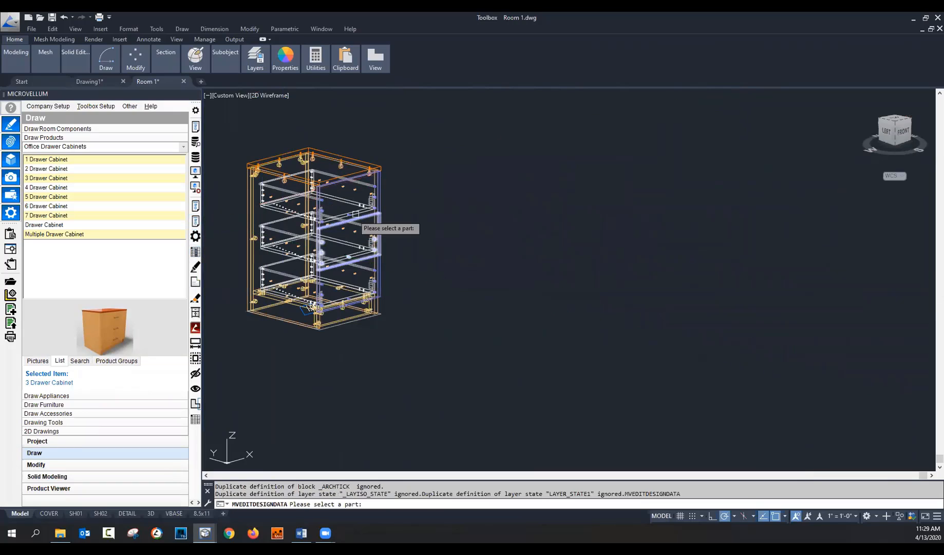
click(355, 214)
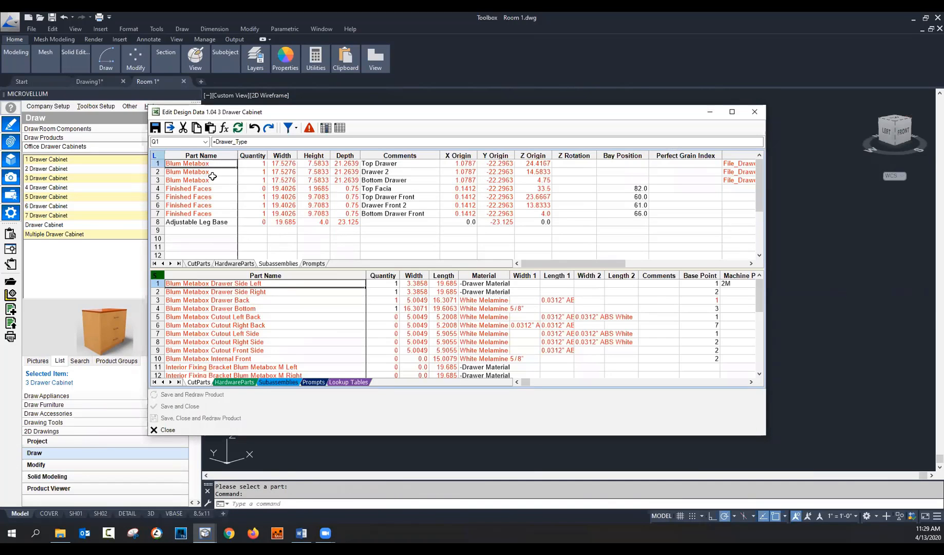
click(256, 316)
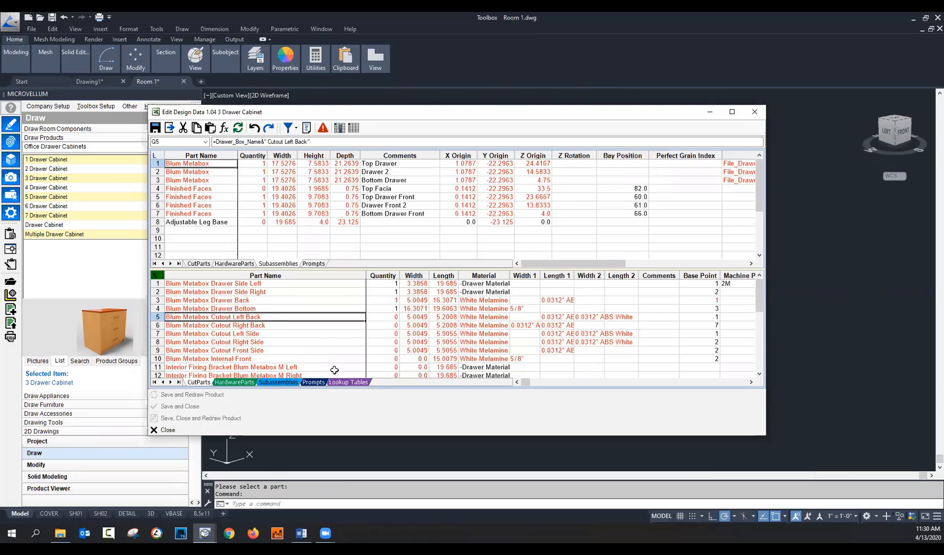
Step: Examine the Blum Metabox lookup tables for drawer box availability and runner holes, and close the design data
click(352, 383)
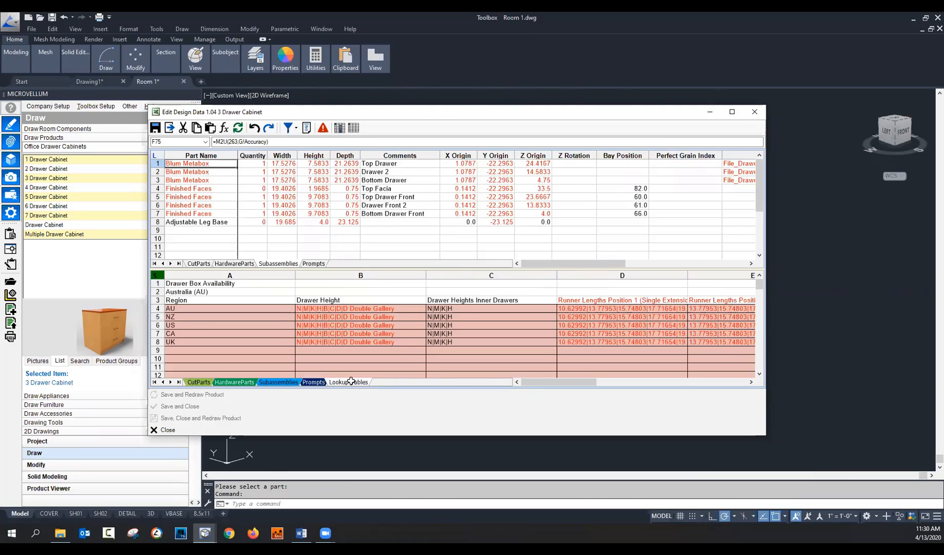
click(277, 317)
scroll(276, 314, down, 7)
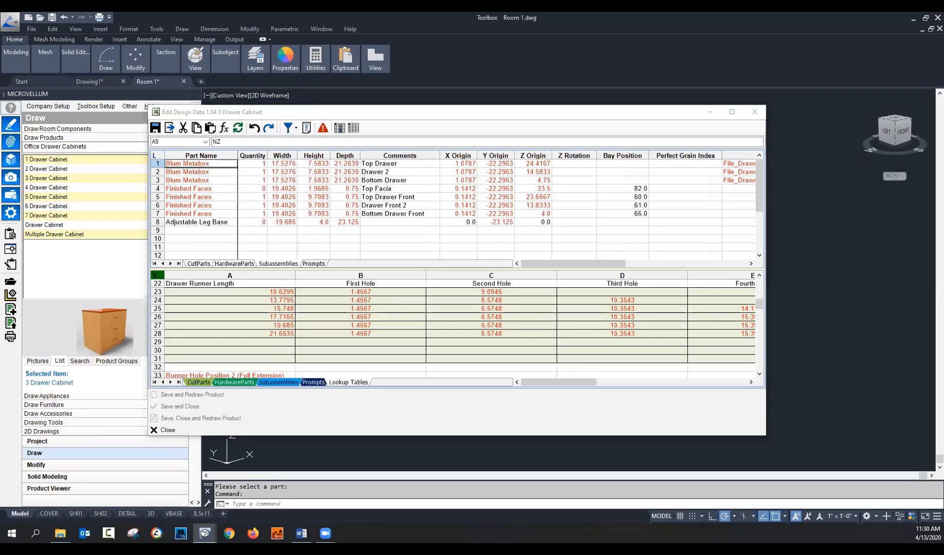
click(754, 111)
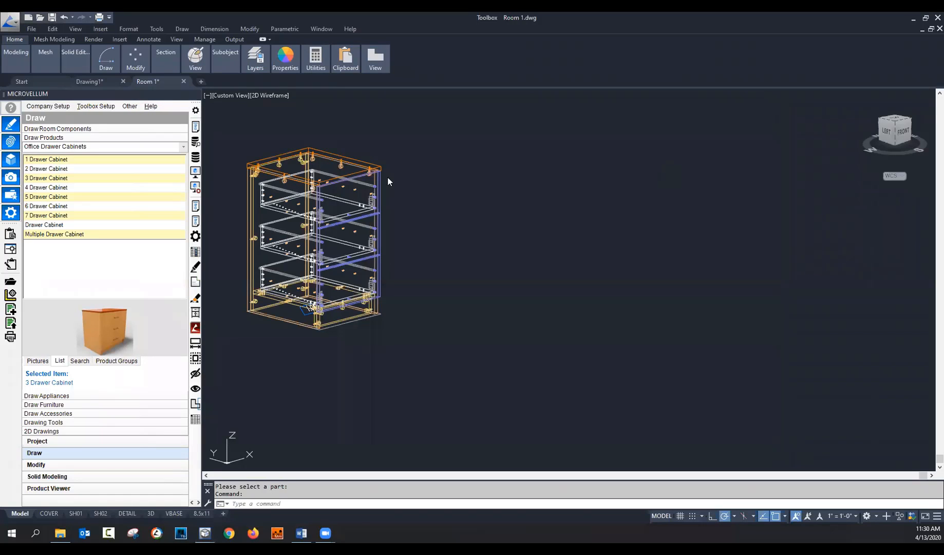
scroll(604, 280, down, 5)
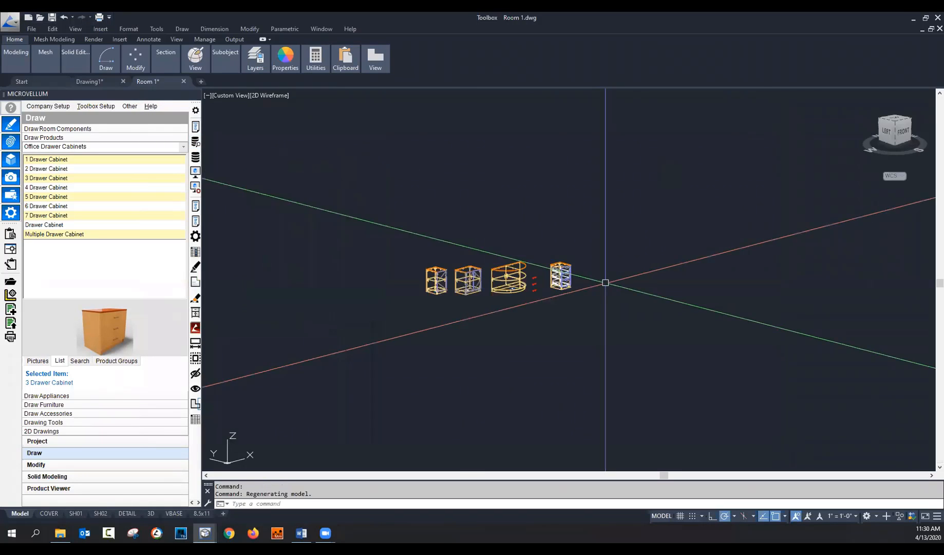
scroll(421, 283, up, 5)
click(108, 107)
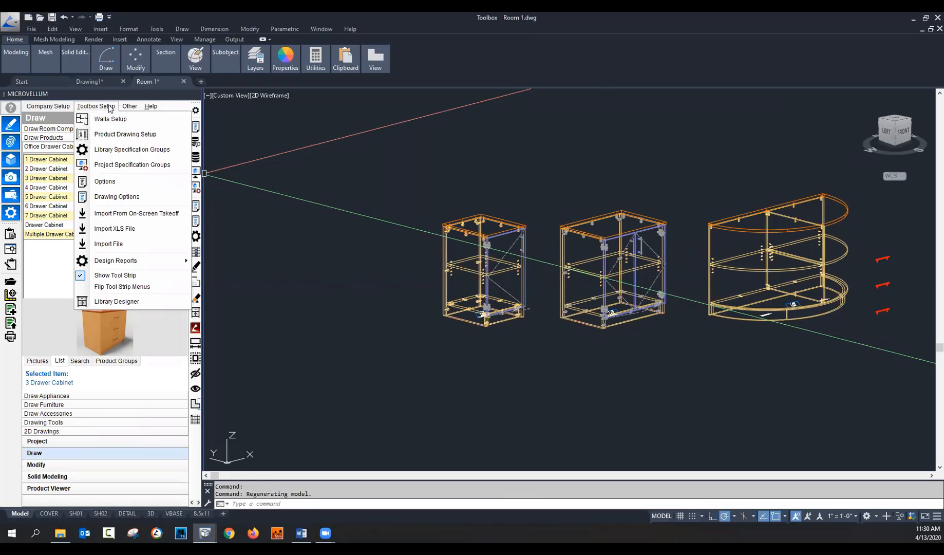
click(63, 179)
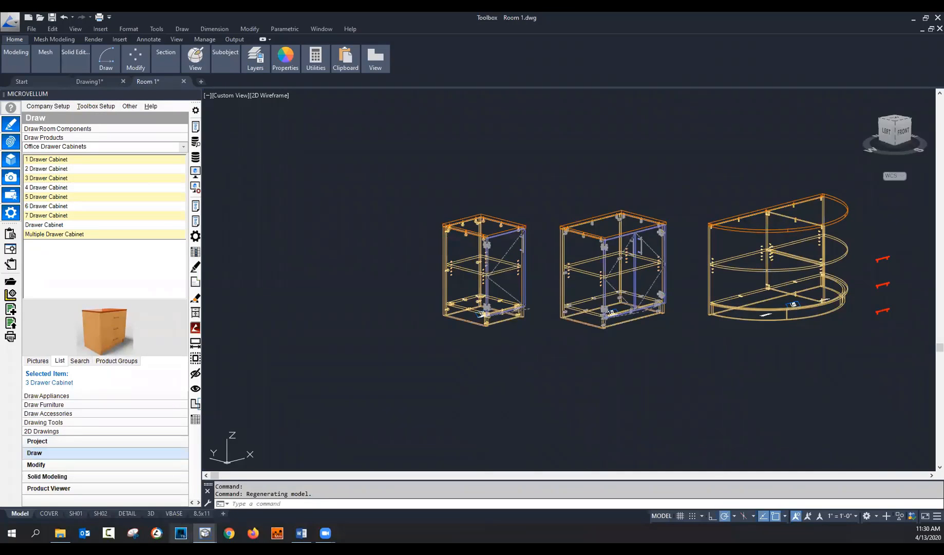
Step: Launch another Microvellum Toolbox session and look through its available configurations, leaving Master Development Config selected
click(181, 534)
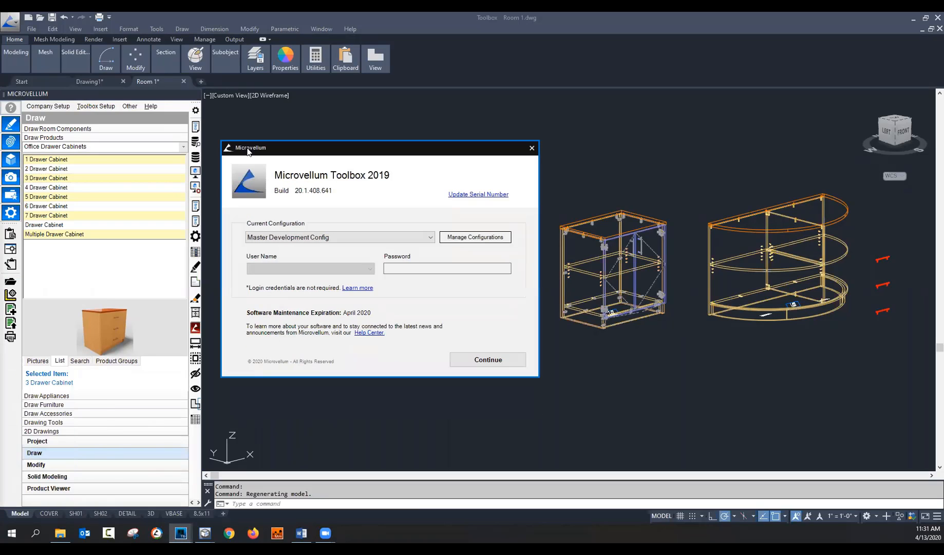
click(430, 238)
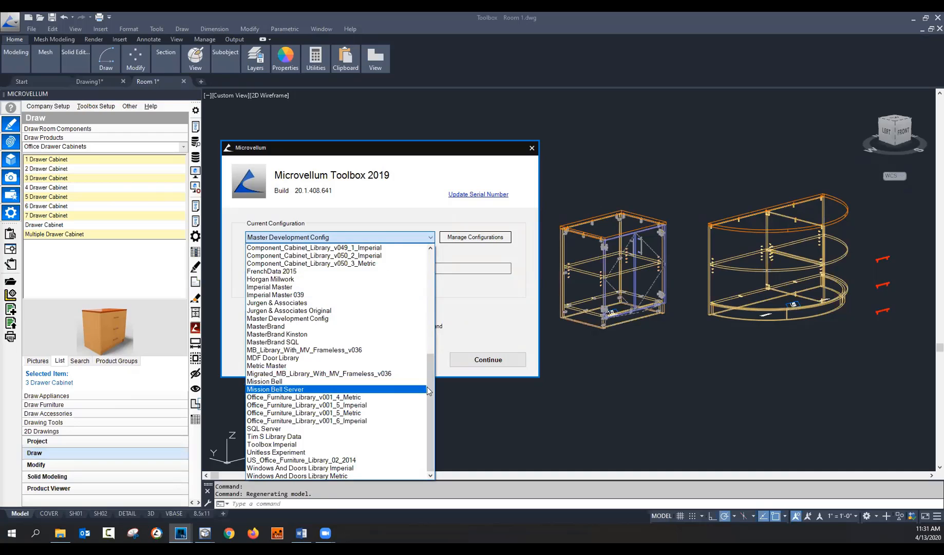
drag(429, 391, 431, 305)
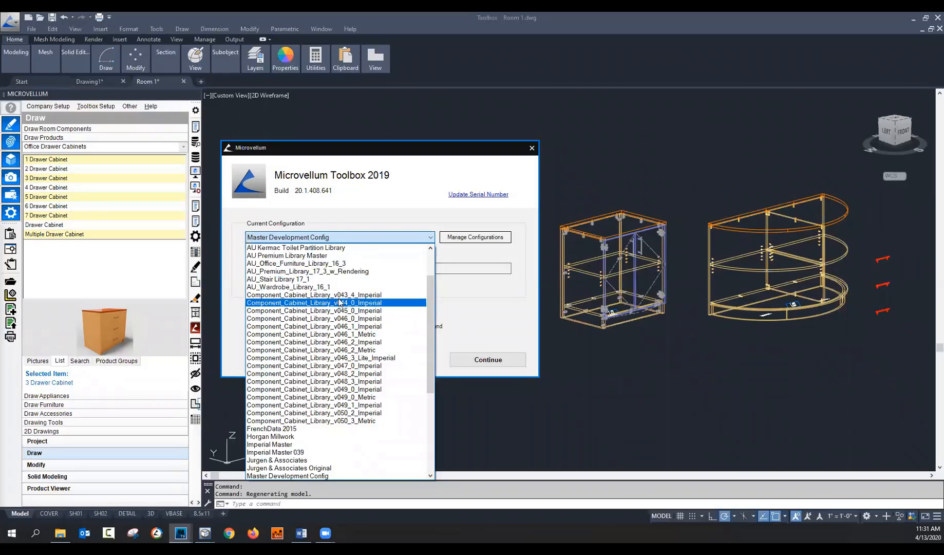
click(434, 156)
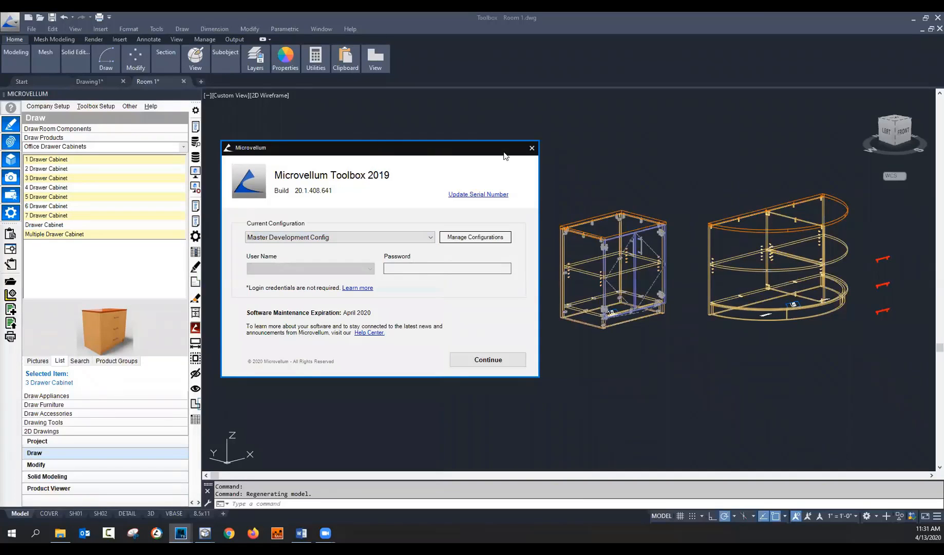